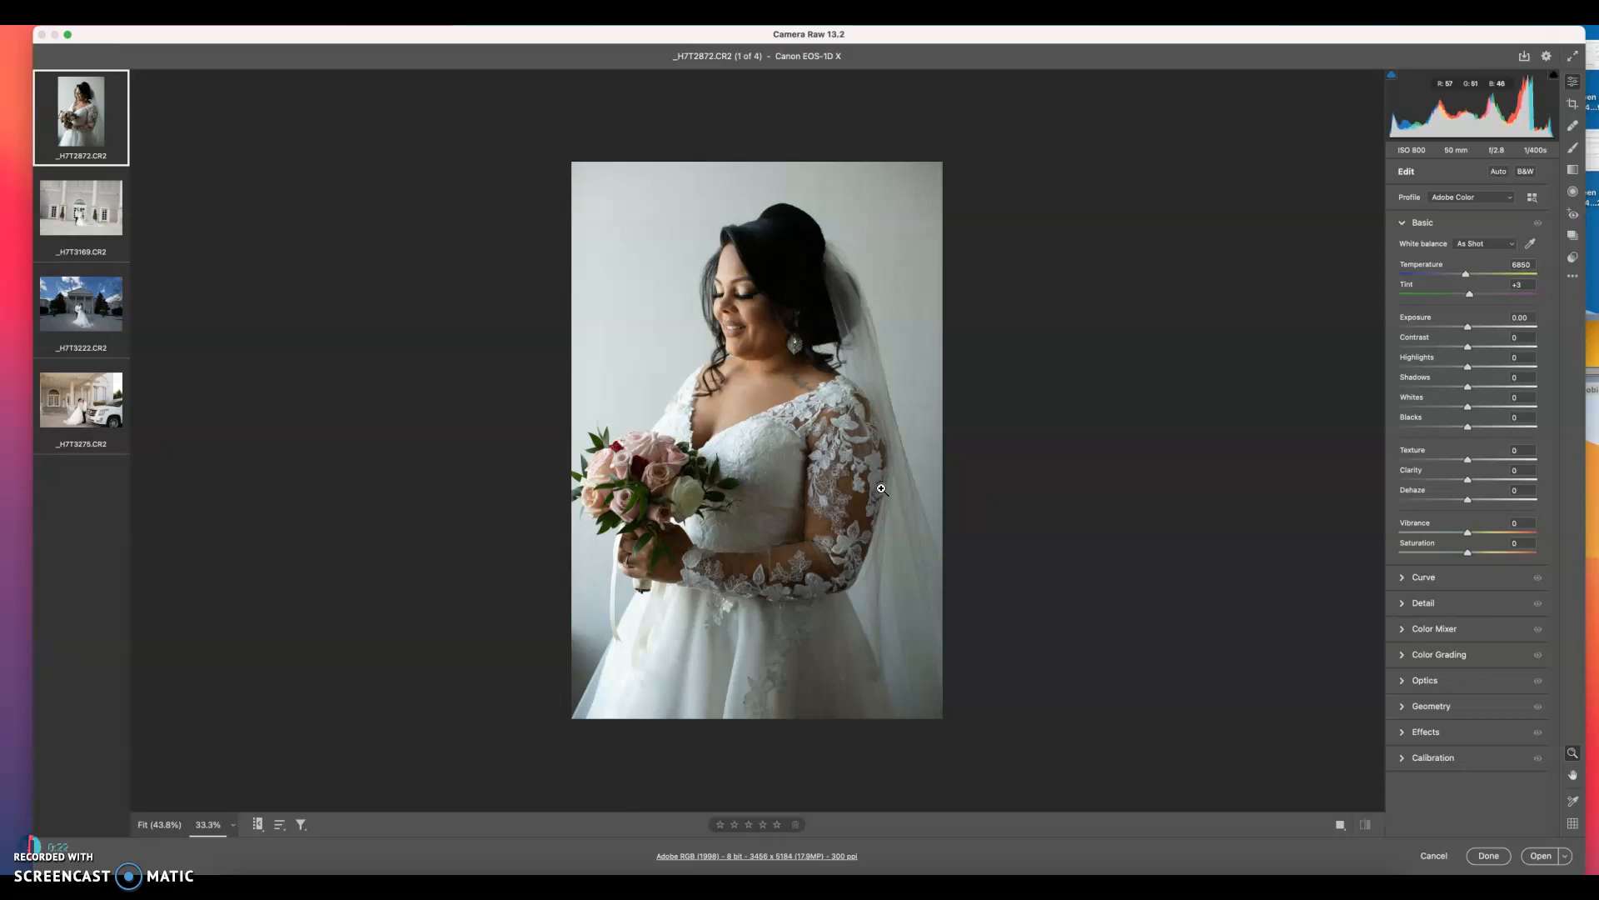
Raise the bride portrait's Exposure to +0.15 and its Shadows to +6.
{"action": "left_click", "coordinate": [897, 486]}
{"action": "left_click_drag", "start_coordinate": [1467, 330], "coordinate": [1467, 330]}
{"action": "left_click_drag", "start_coordinate": [1467, 328], "coordinate": [1467, 326]}
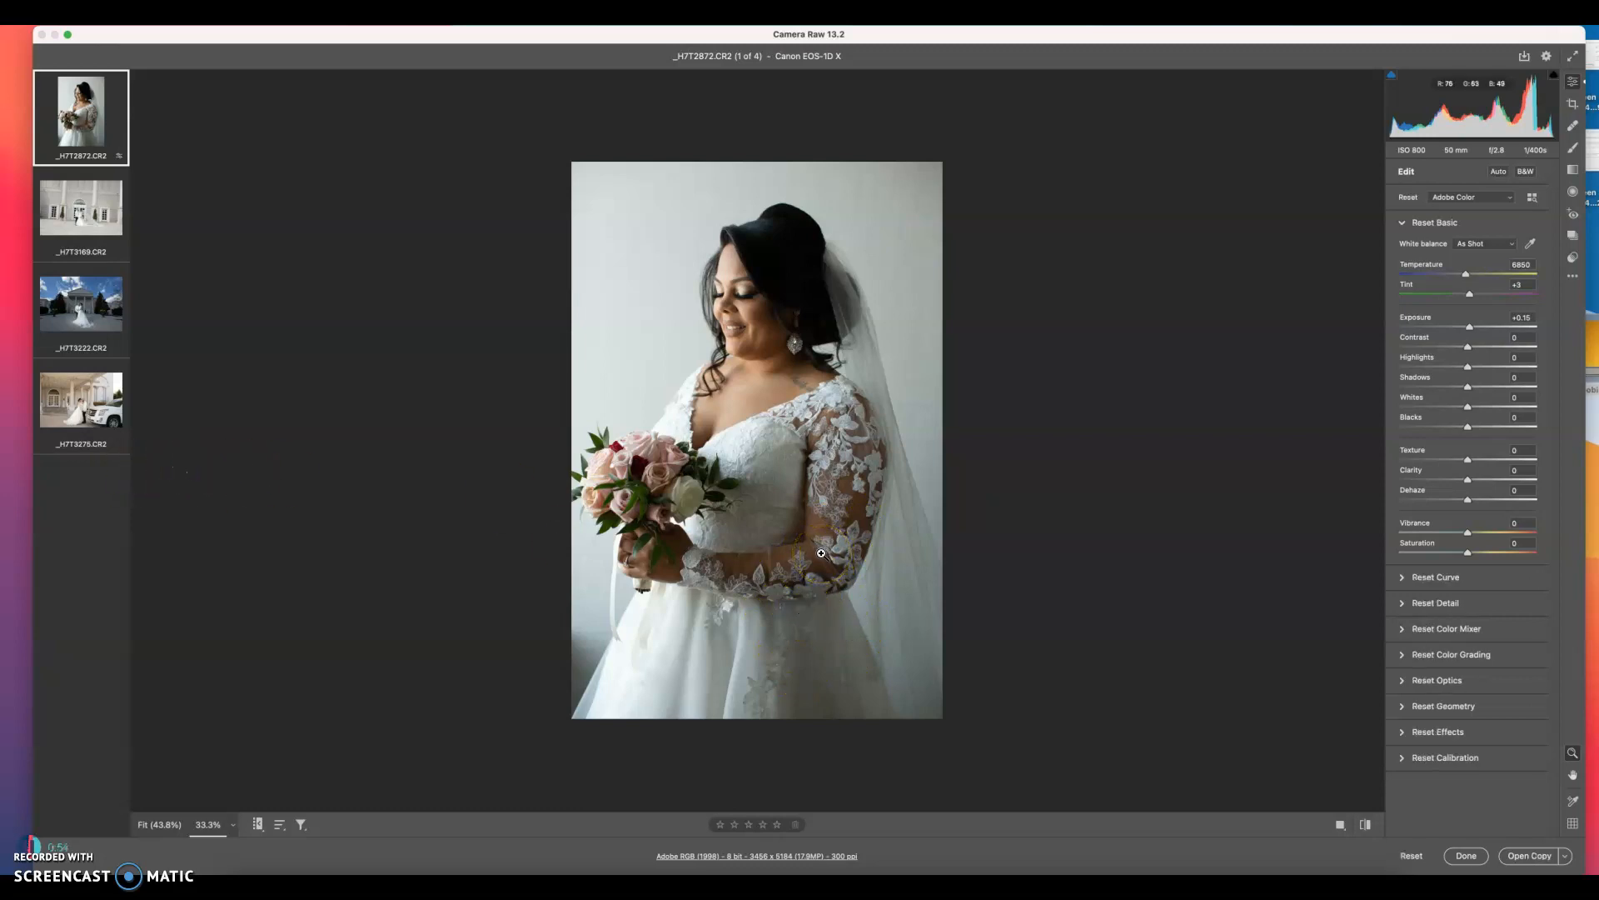
{"action": "mouse_move", "coordinate": [1468, 386]}
{"action": "left_mouse_down"}
{"action": "mouse_move", "coordinate": [1554, 388]}
{"action": "mouse_move", "coordinate": [1471, 389]}
{"action": "left_mouse_up"}
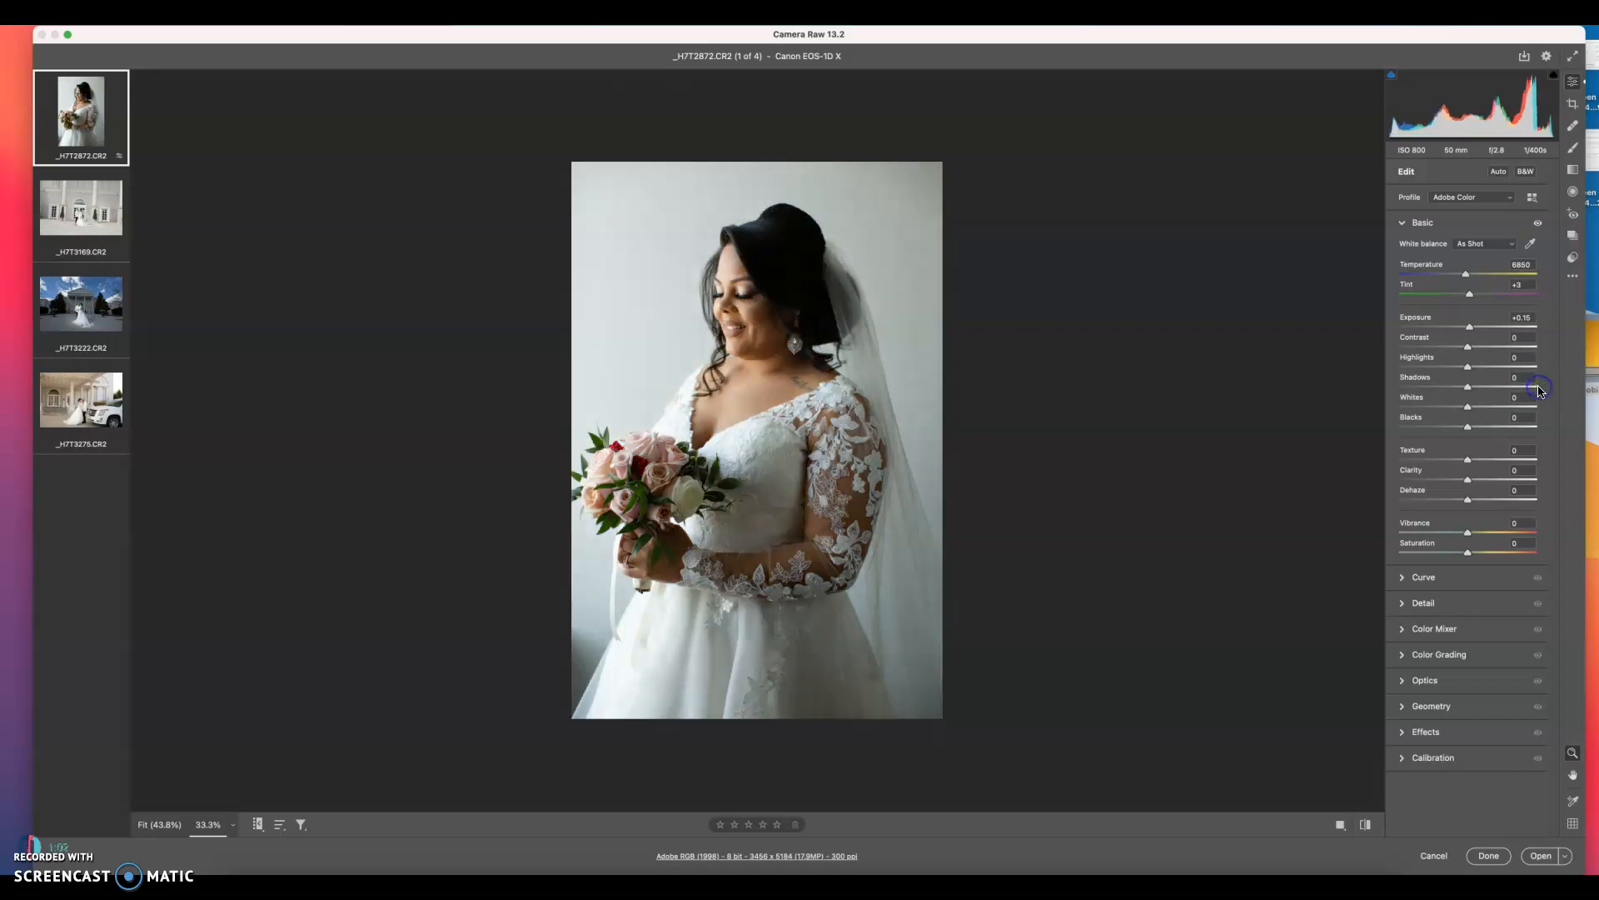
{"action": "left_click", "coordinate": [1471, 388]}
{"action": "mouse_move", "coordinate": [1502, 388]}
{"action": "left_mouse_down"}
{"action": "mouse_move", "coordinate": [1525, 388]}
{"action": "mouse_move", "coordinate": [1471, 389]}
{"action": "left_mouse_up"}
{"action": "double_click", "coordinate": [1462, 390]}
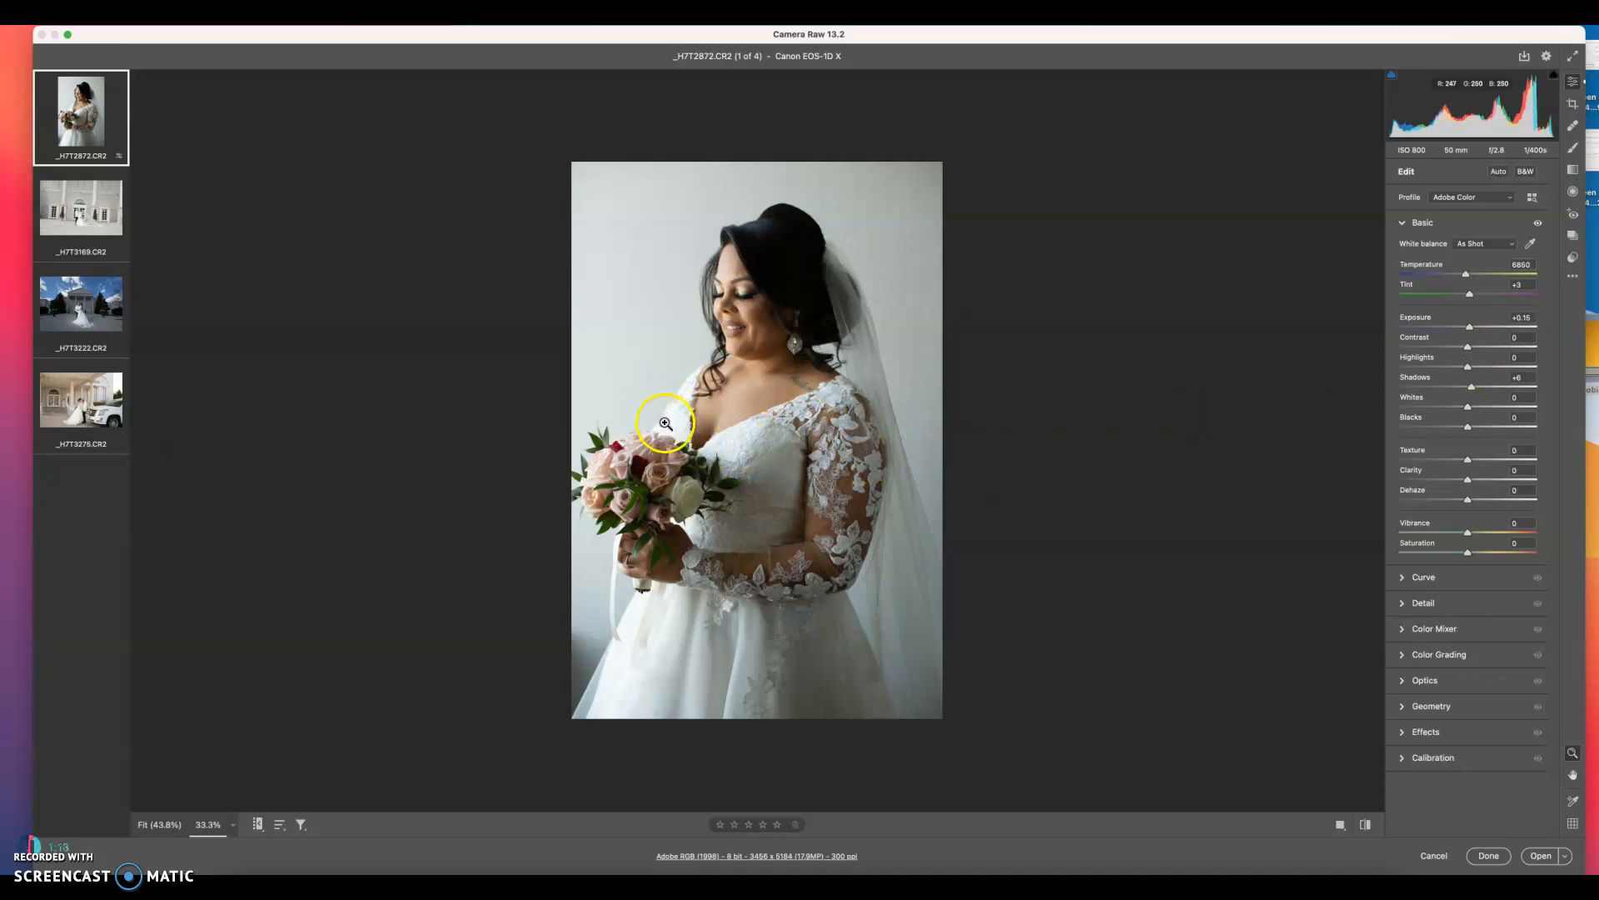
Lower the bride portrait's Highlights to -16 and its Whites to -12.
{"action": "left_click_drag", "start_coordinate": [1468, 367], "coordinate": [1459, 370]}
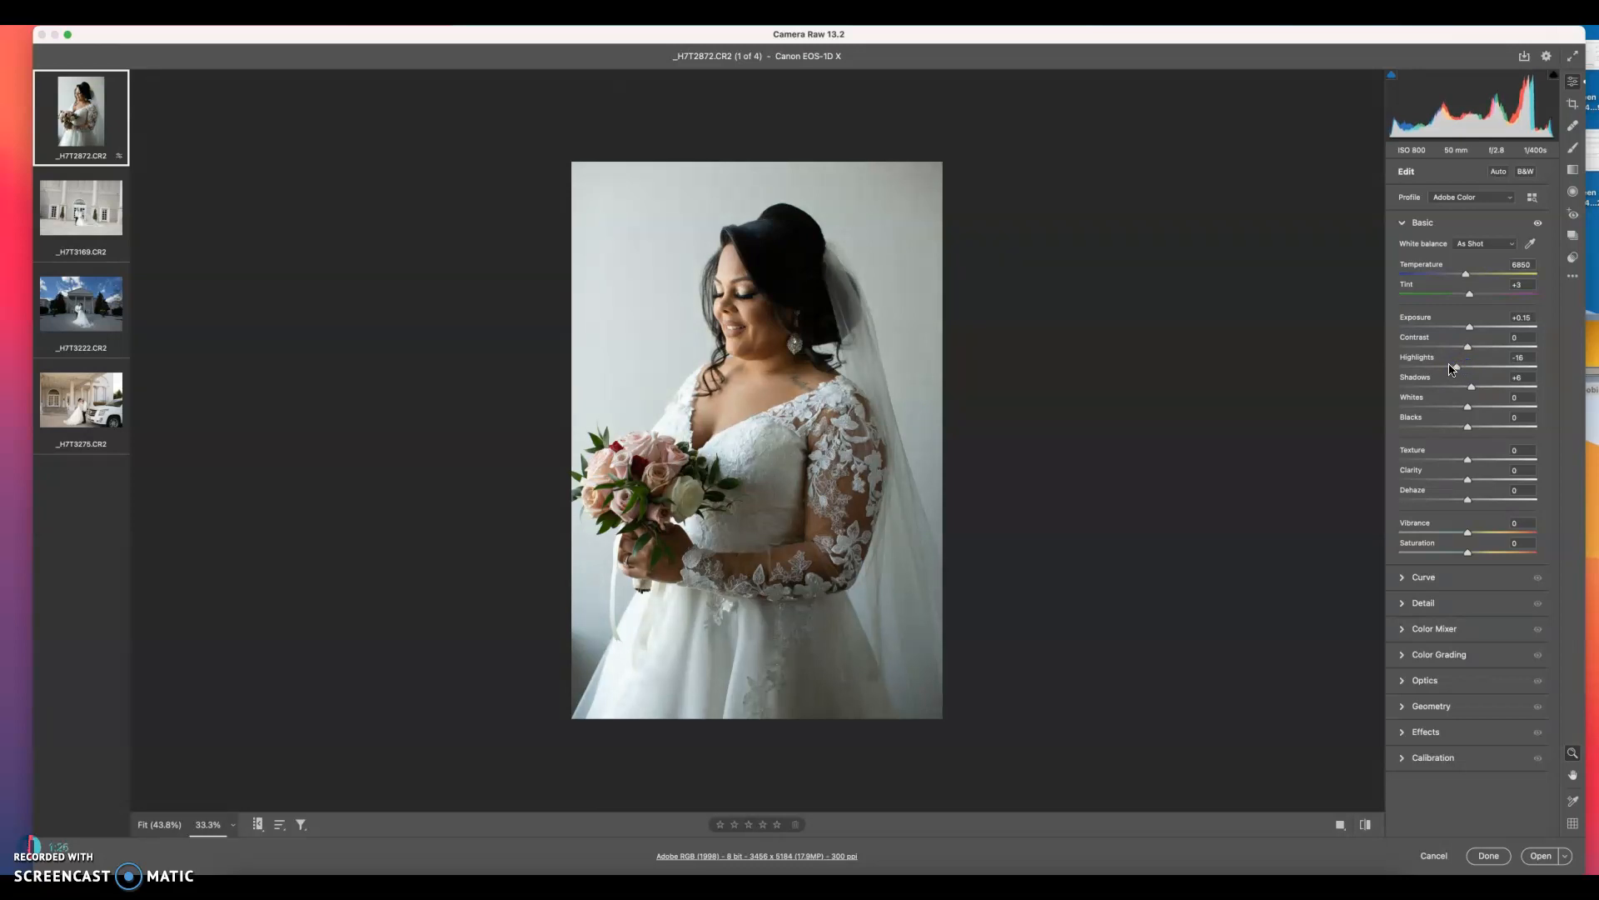
{"action": "left_click_drag", "start_coordinate": [1468, 408], "coordinate": [1318, 412]}
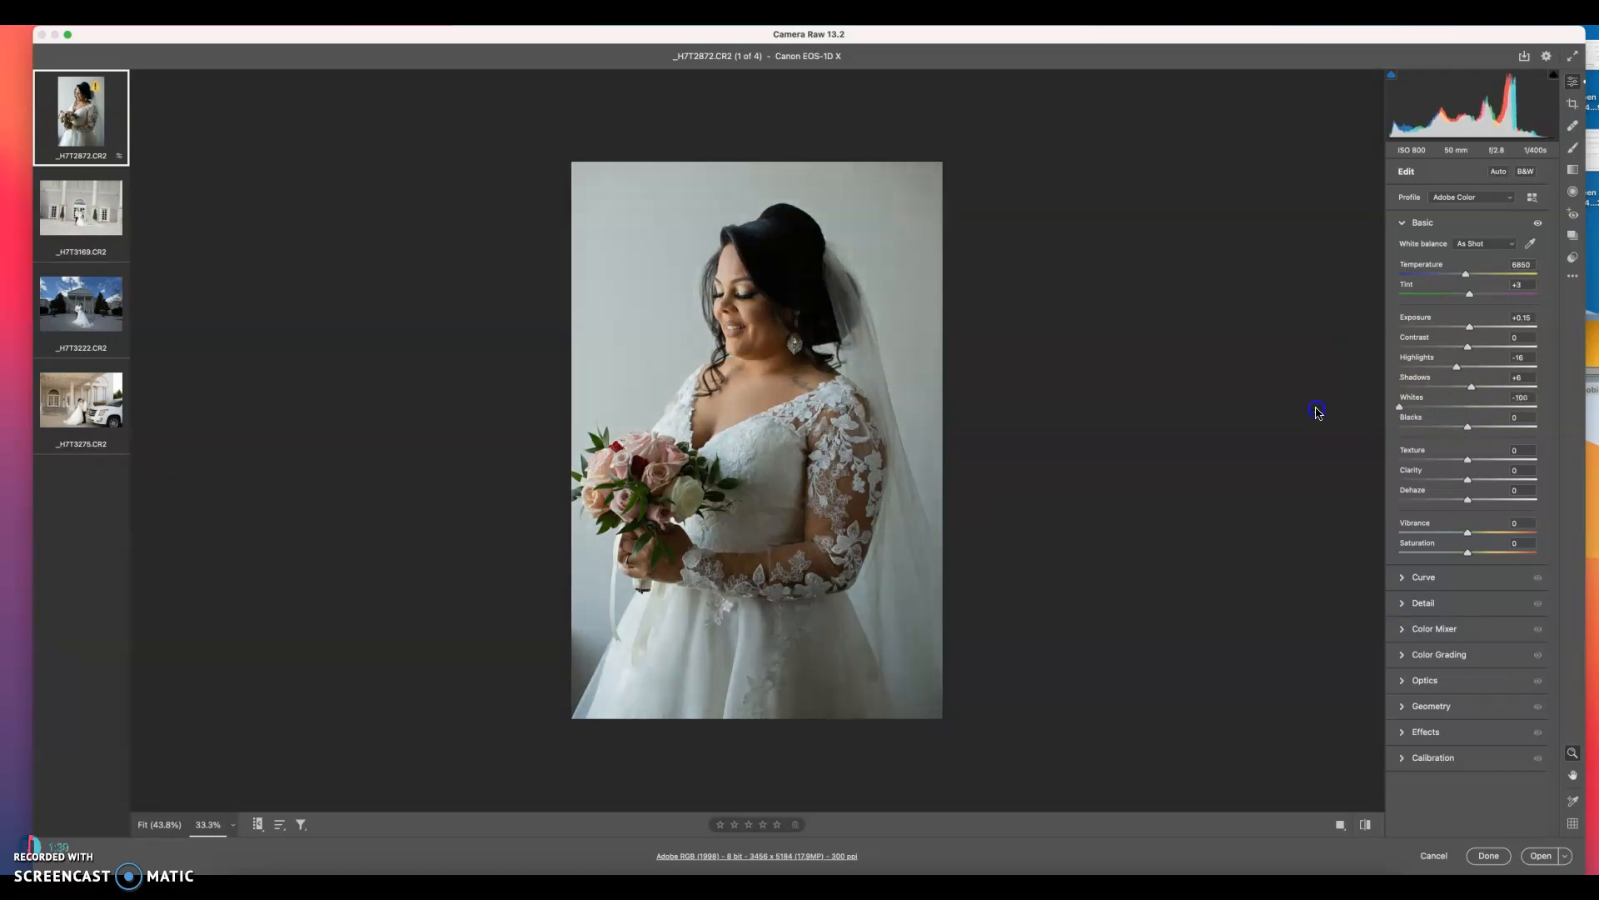
{"action": "mouse_move", "coordinate": [1445, 401]}
{"action": "left_mouse_down"}
{"action": "mouse_move", "coordinate": [1278, 404]}
{"action": "mouse_move", "coordinate": [1463, 402]}
{"action": "left_mouse_up"}
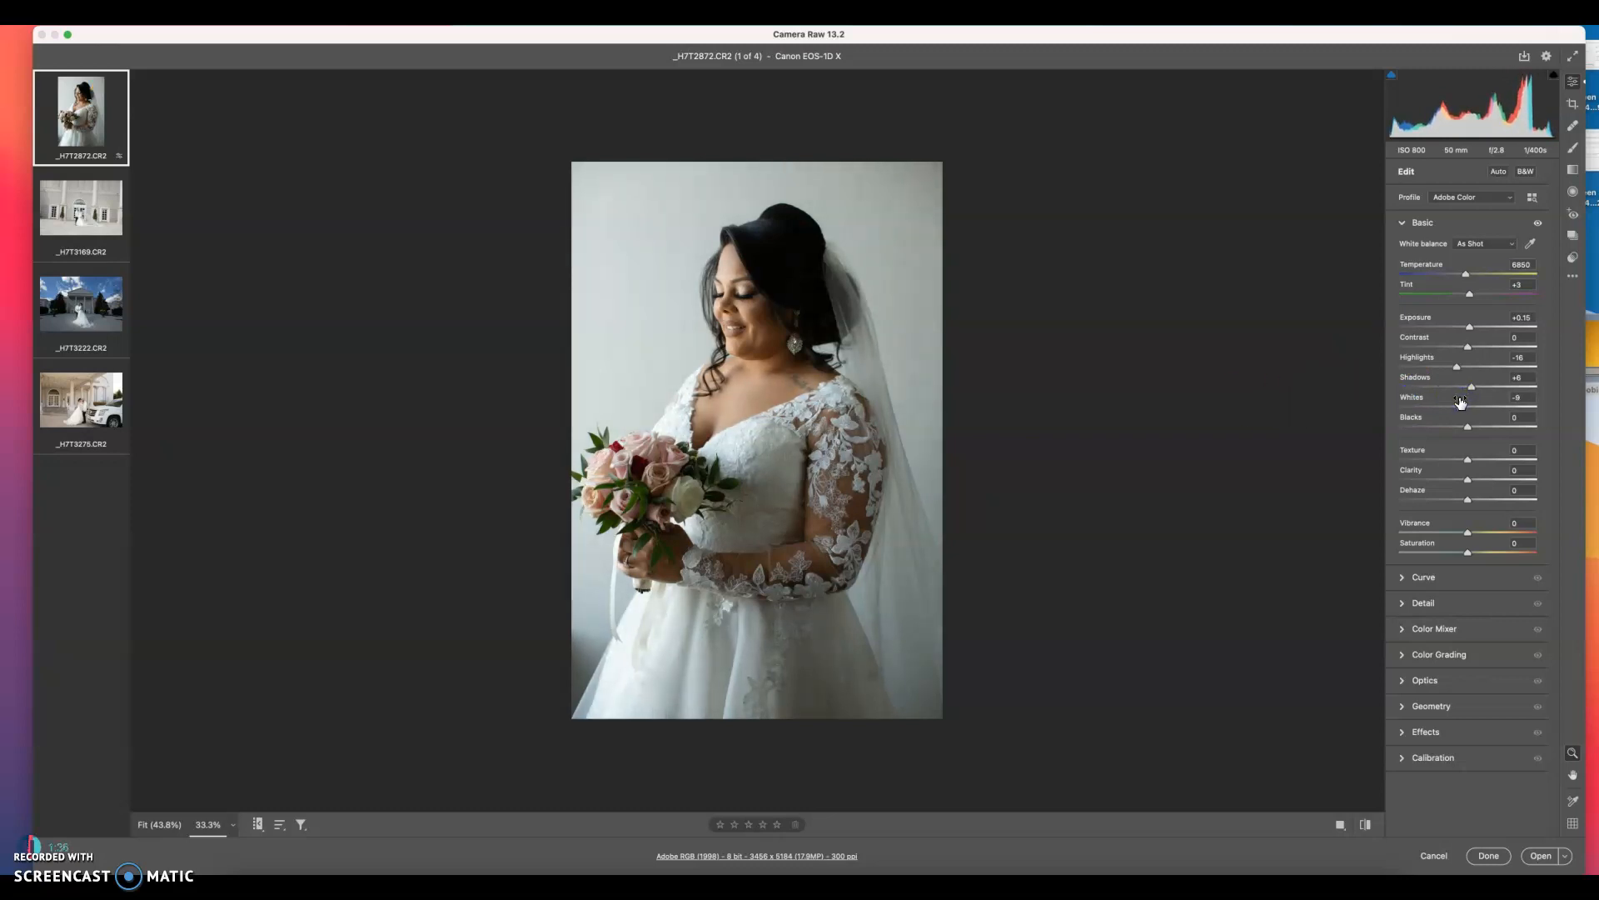
{"action": "left_click_drag", "start_coordinate": [1463, 412], "coordinate": [1462, 411]}
Set the bride portrait's Contrast to +10 and its Blacks to -14.
{"action": "left_click_drag", "start_coordinate": [1470, 351], "coordinate": [1527, 353]}
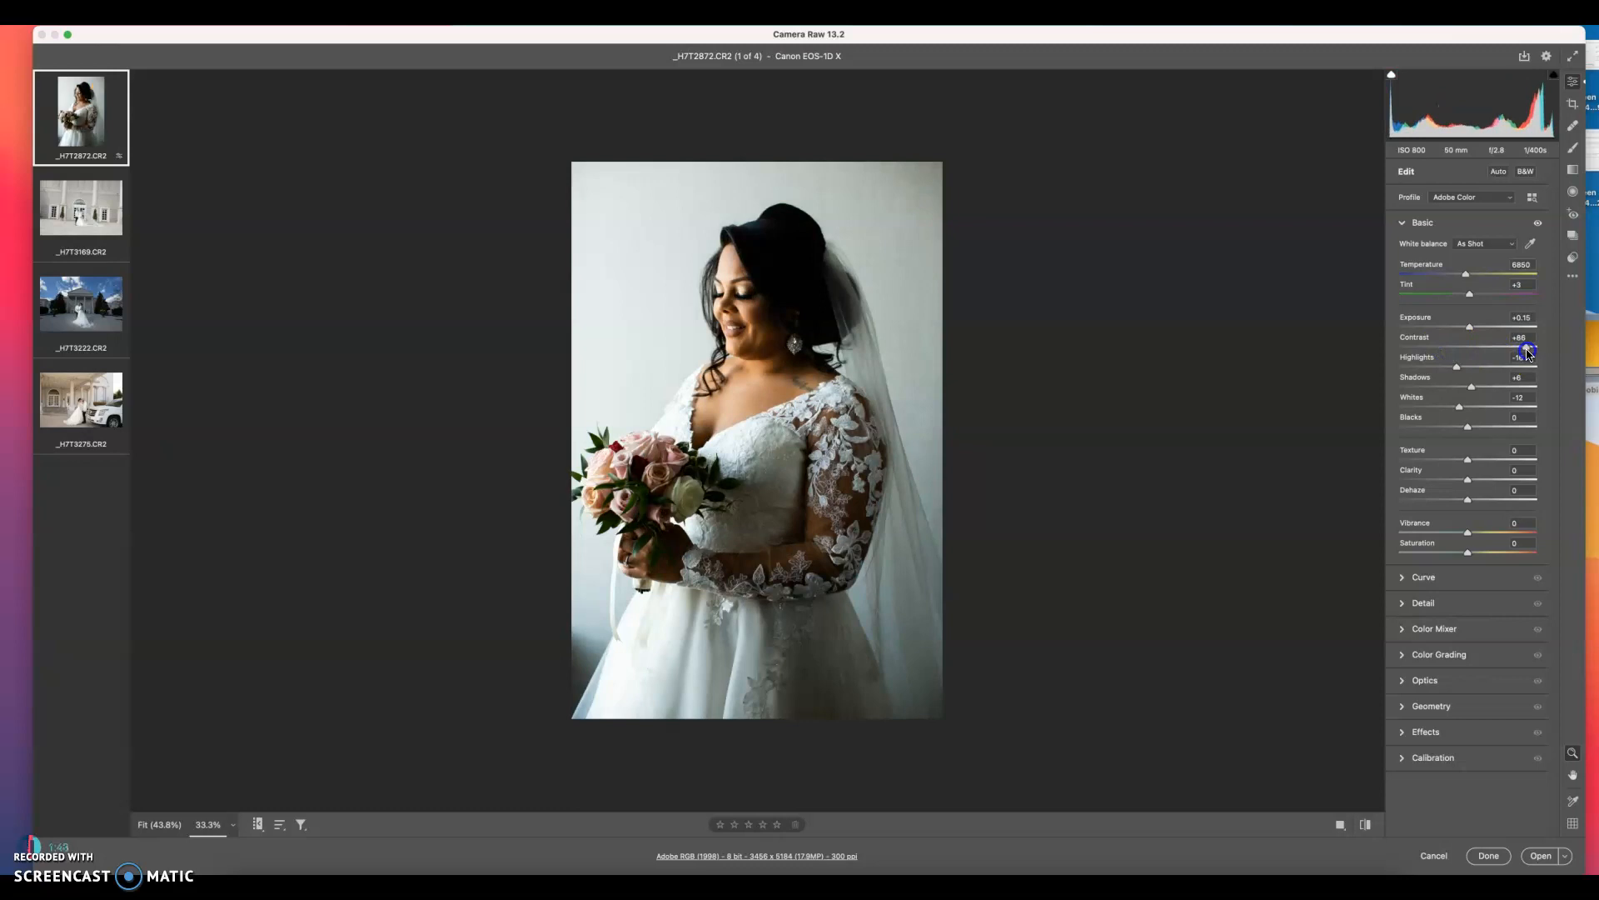
{"action": "double_click", "coordinate": [1527, 353]}
{"action": "left_click_drag", "start_coordinate": [1470, 351], "coordinate": [1475, 350]}
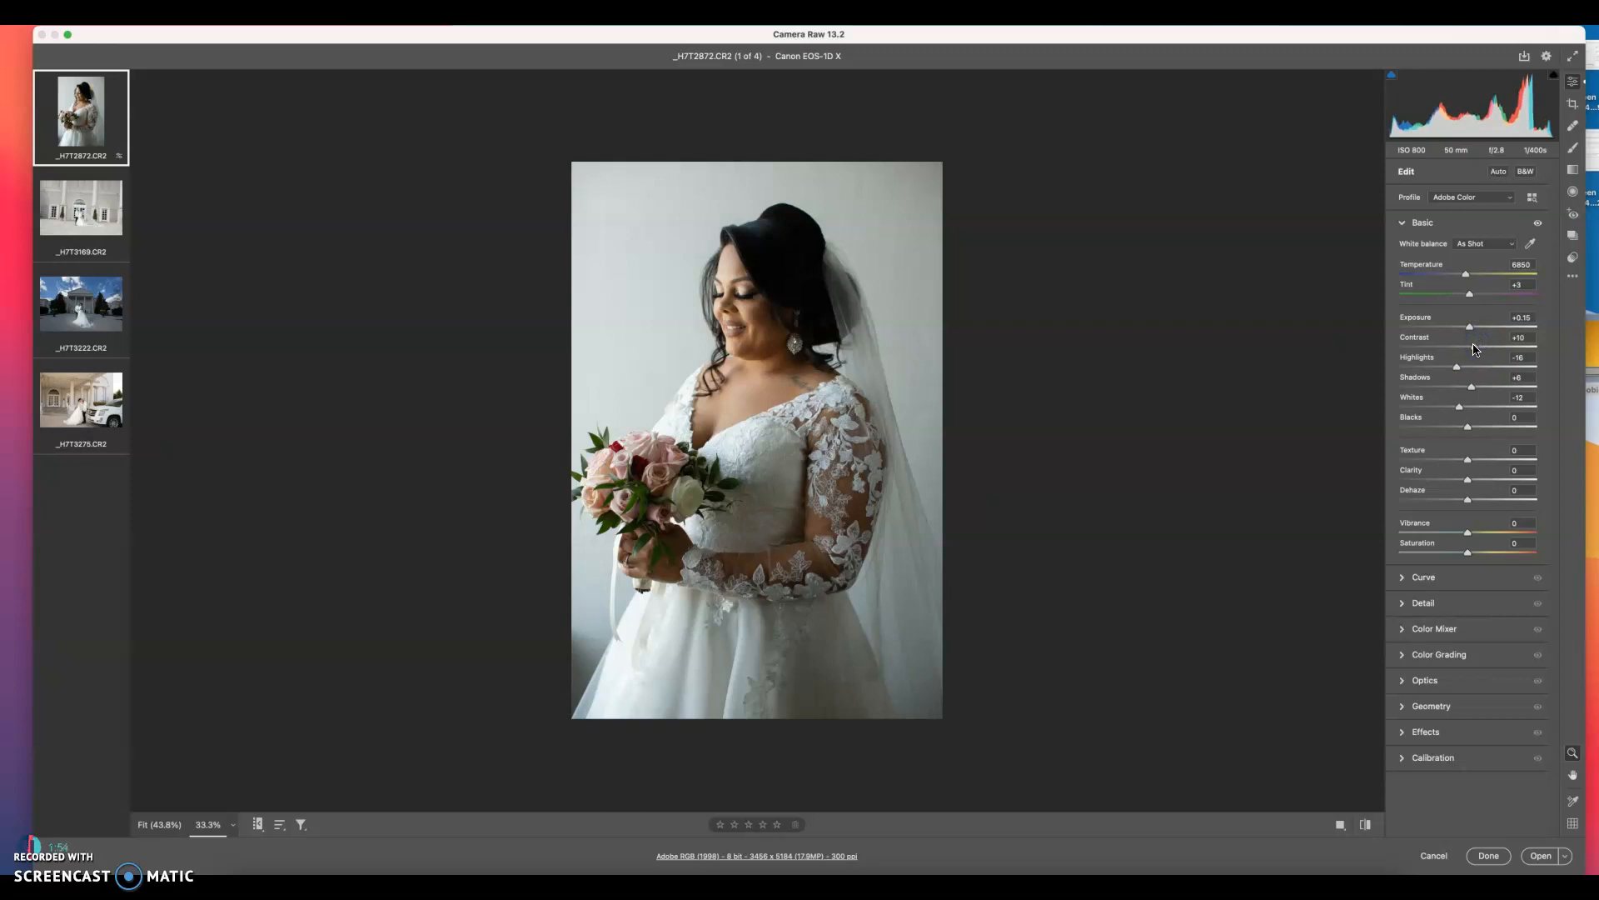
{"action": "mouse_move", "coordinate": [1467, 427]}
{"action": "left_mouse_down"}
{"action": "mouse_move", "coordinate": [1350, 439]}
{"action": "mouse_move", "coordinate": [1458, 436]}
{"action": "left_mouse_up"}
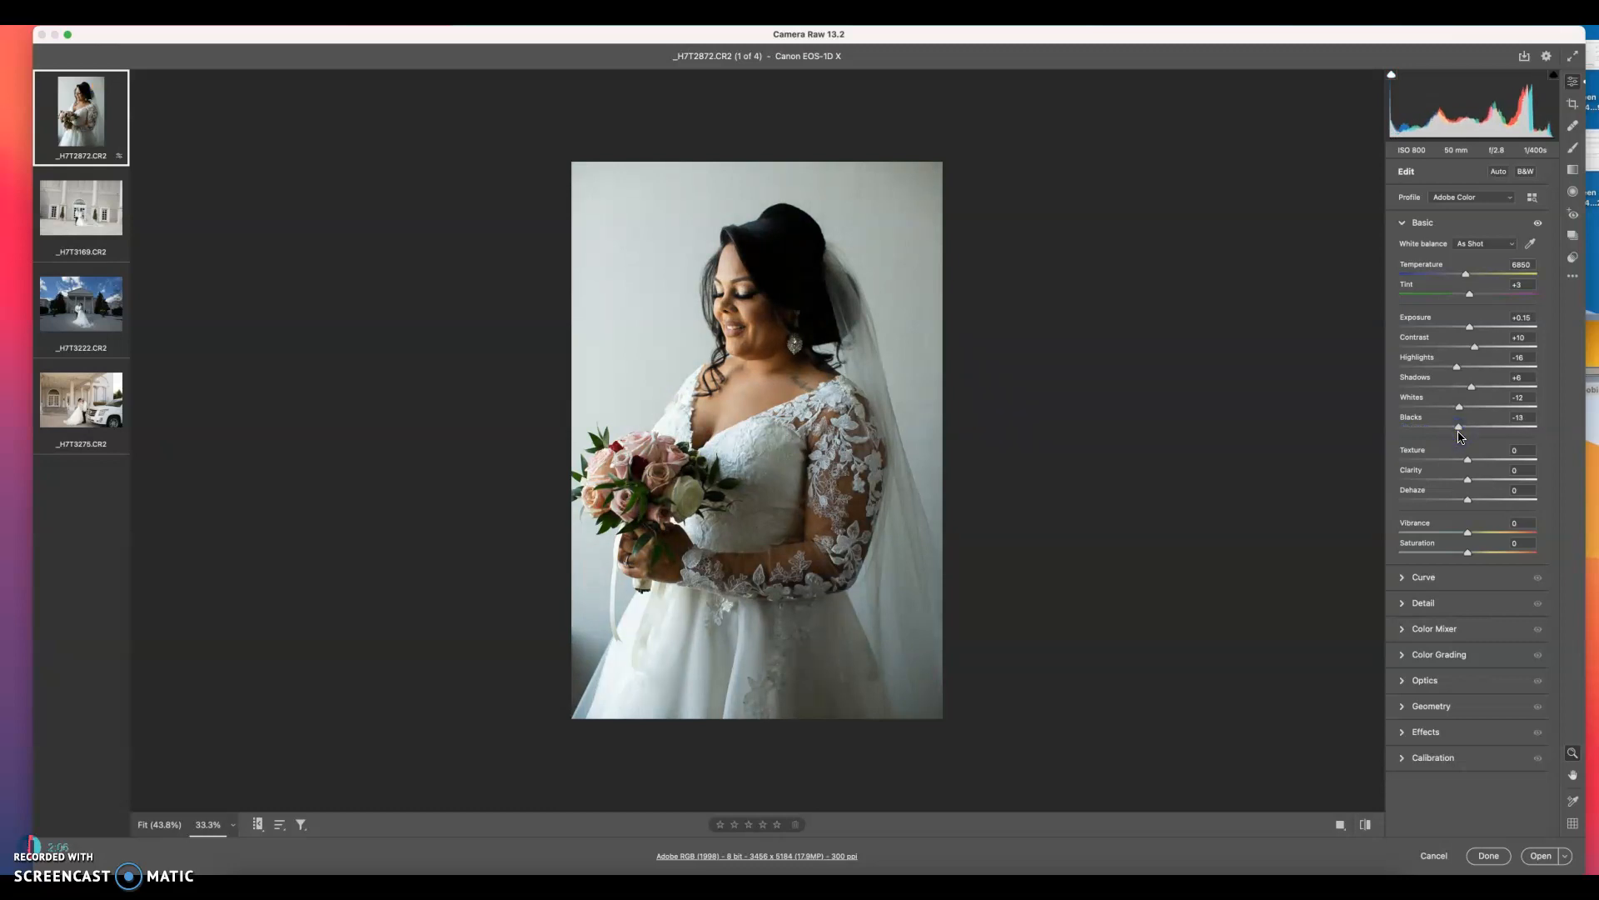
{"action": "left_click_drag", "start_coordinate": [1457, 428], "coordinate": [1457, 429]}
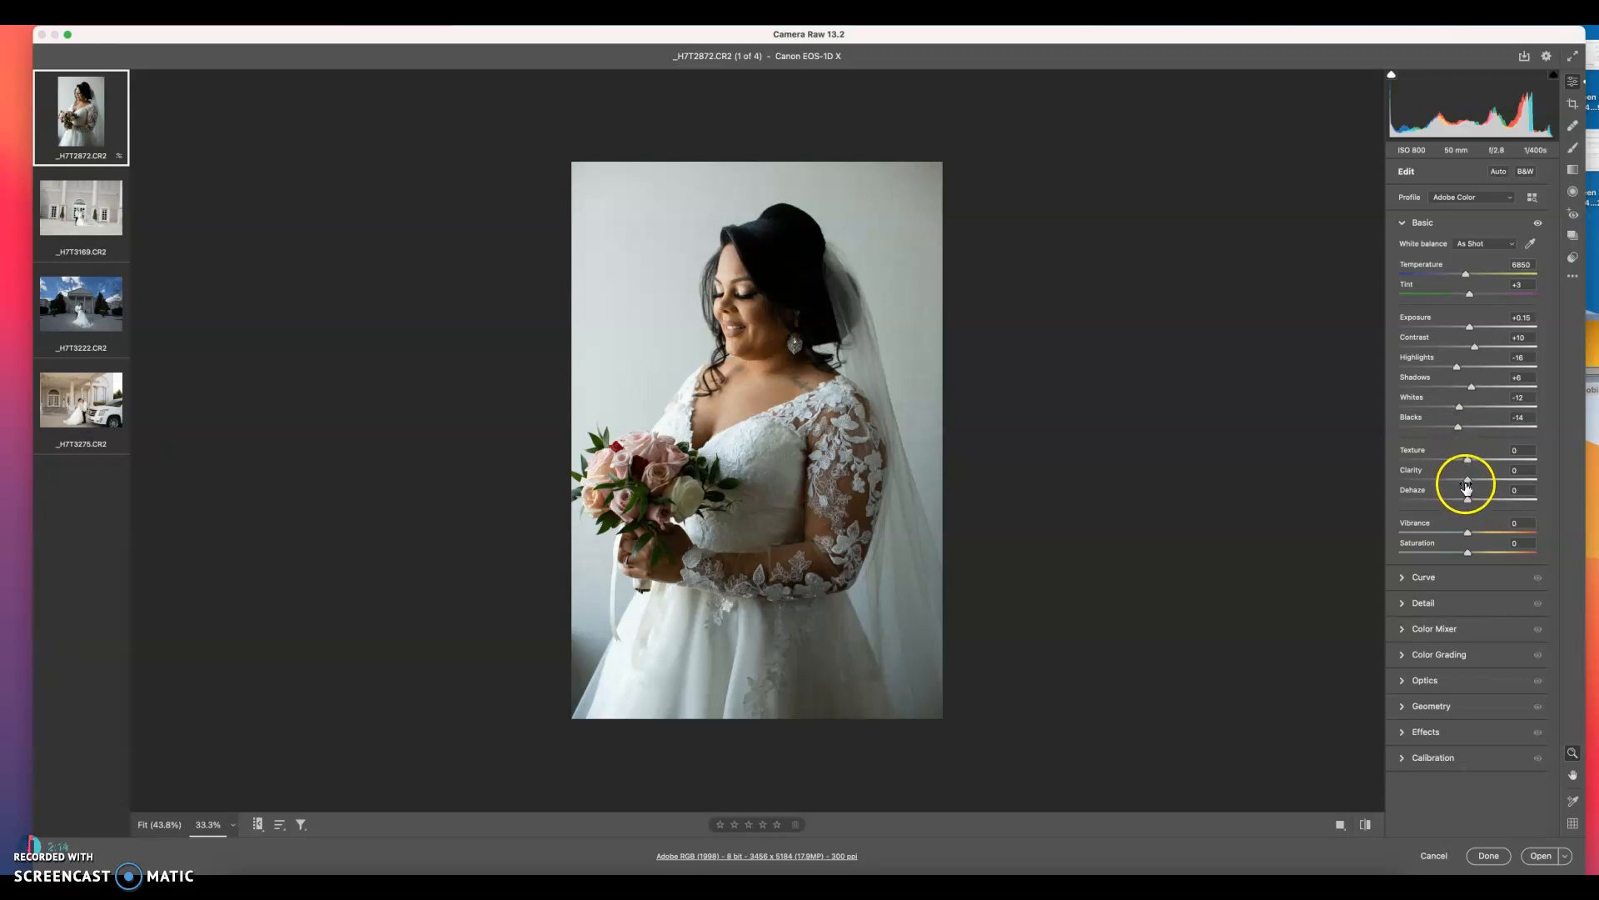
Set the bride portrait's Vibrance to +3 and its Saturation to -3.
{"action": "mouse_move", "coordinate": [1469, 500]}
{"action": "left_mouse_down"}
{"action": "mouse_move", "coordinate": [1524, 492]}
{"action": "mouse_move", "coordinate": [1453, 493]}
{"action": "mouse_move", "coordinate": [1523, 493]}
{"action": "mouse_move", "coordinate": [1469, 502]}
{"action": "left_mouse_up"}
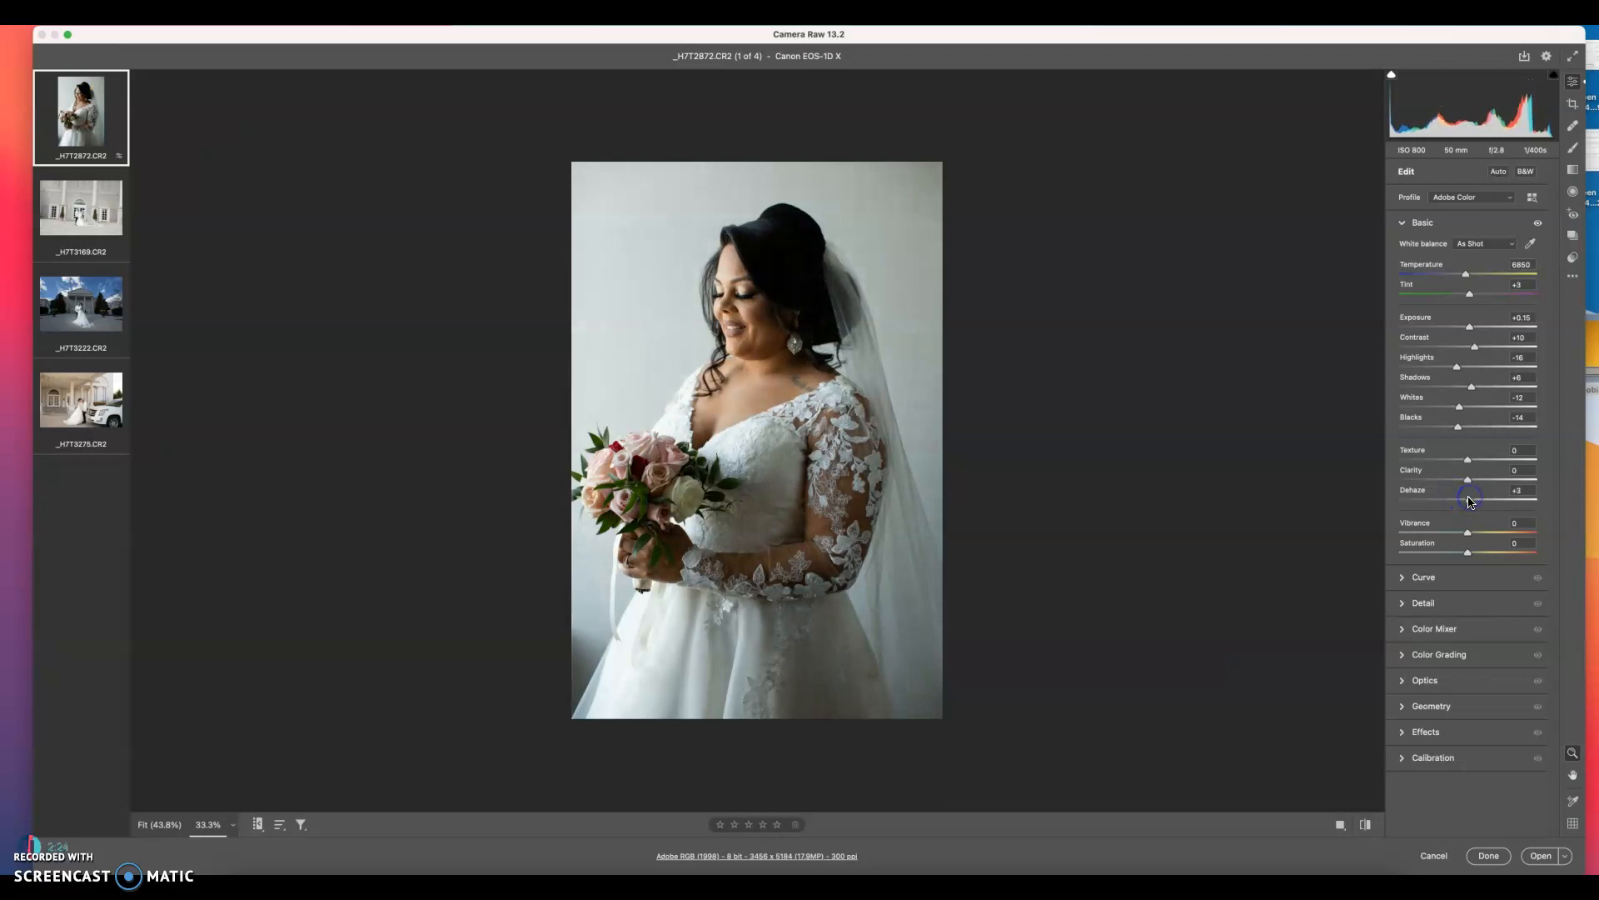
{"action": "double_click", "coordinate": [1469, 501]}
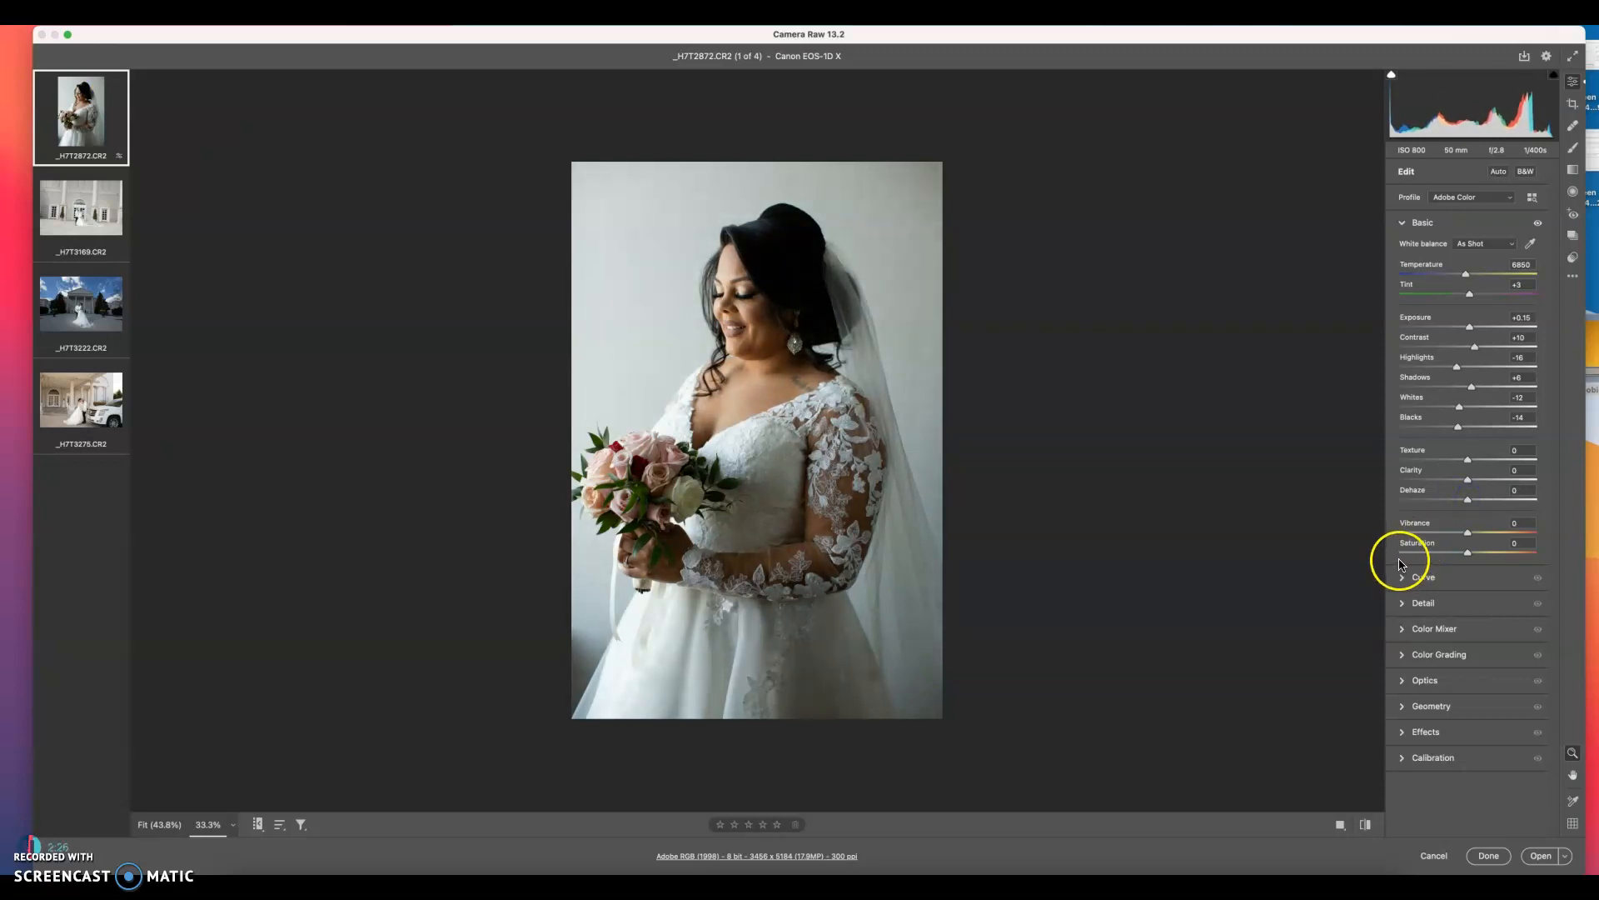
{"action": "left_click_drag", "start_coordinate": [1466, 532], "coordinate": [1466, 556]}
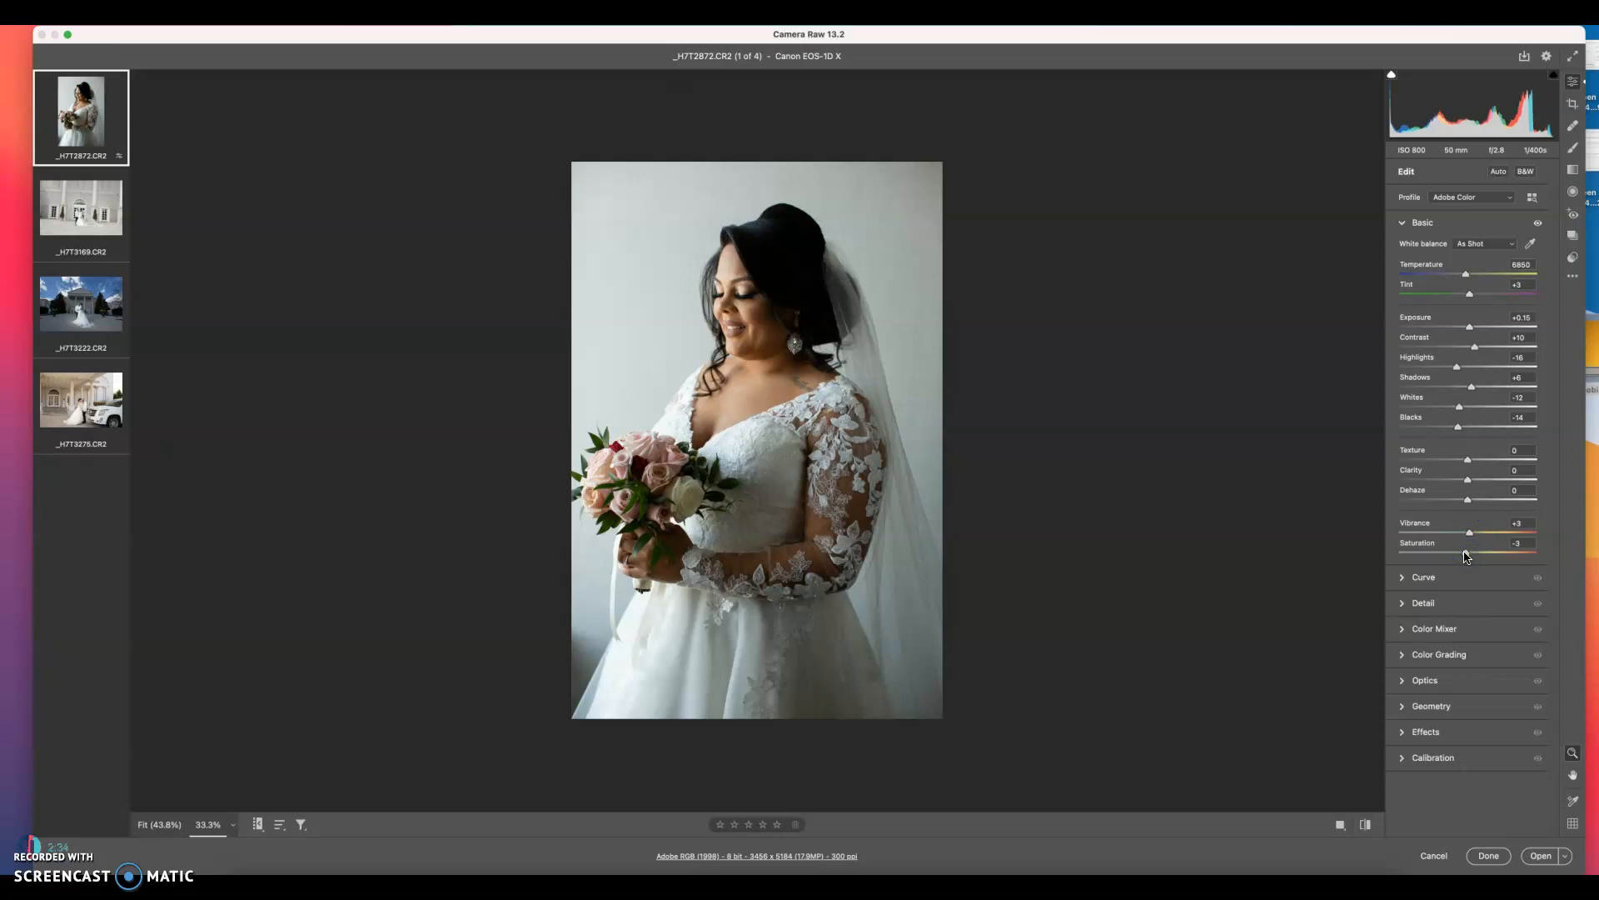
Enable chromatic aberration removal and lens profile corrections for the bride portrait.
{"action": "left_click", "coordinate": [1404, 224]}
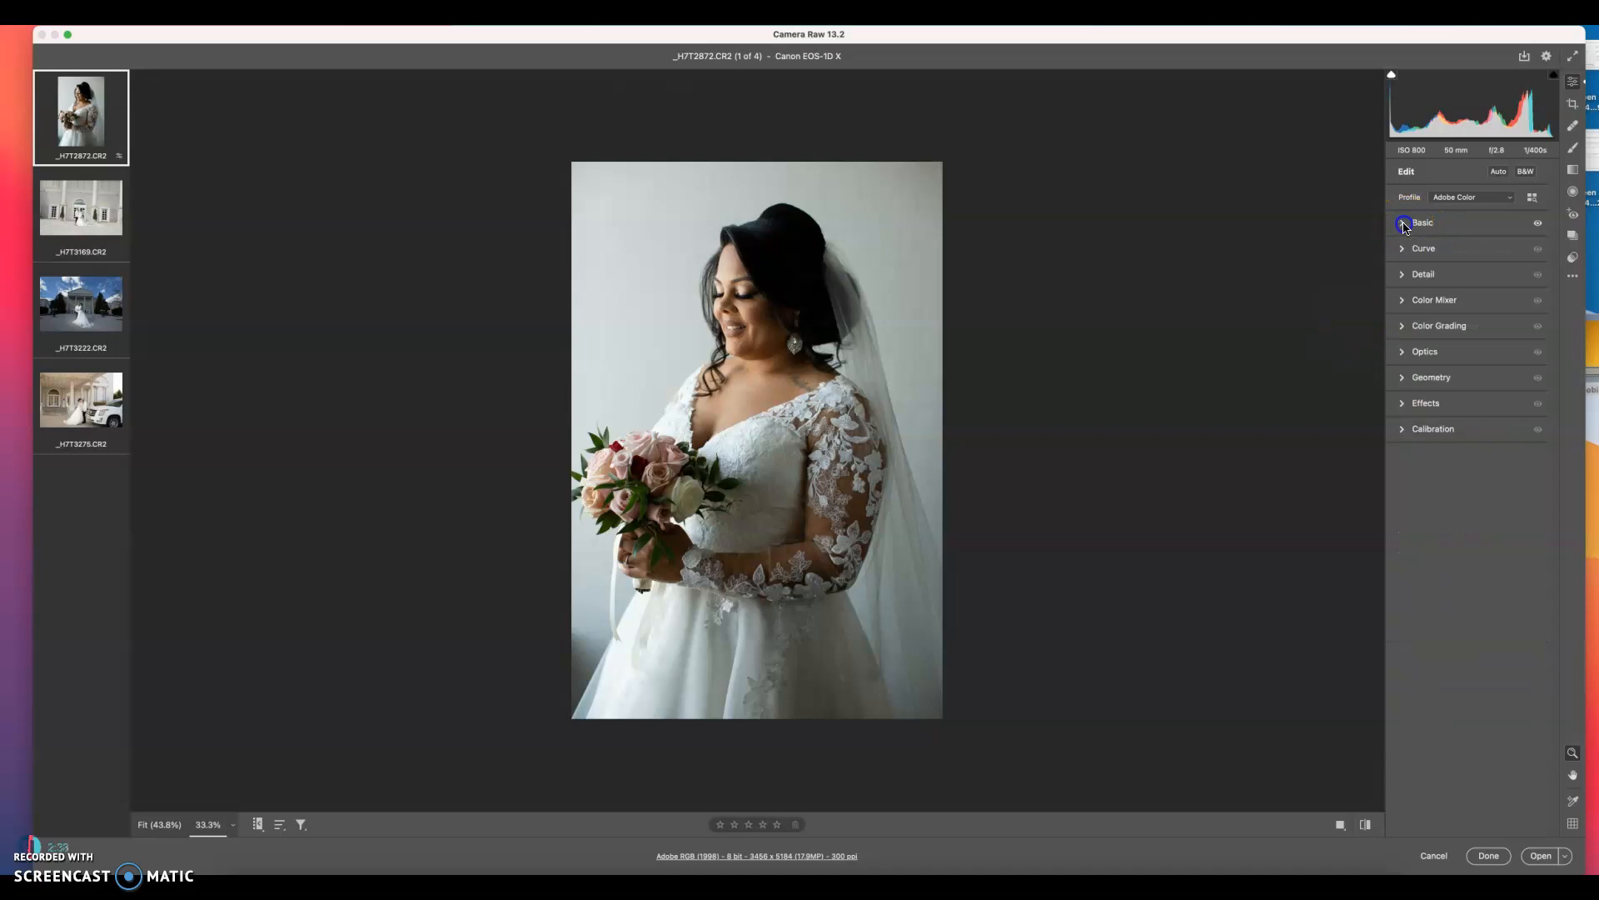
{"action": "left_click", "coordinate": [1406, 357]}
{"action": "left_click", "coordinate": [1405, 396]}
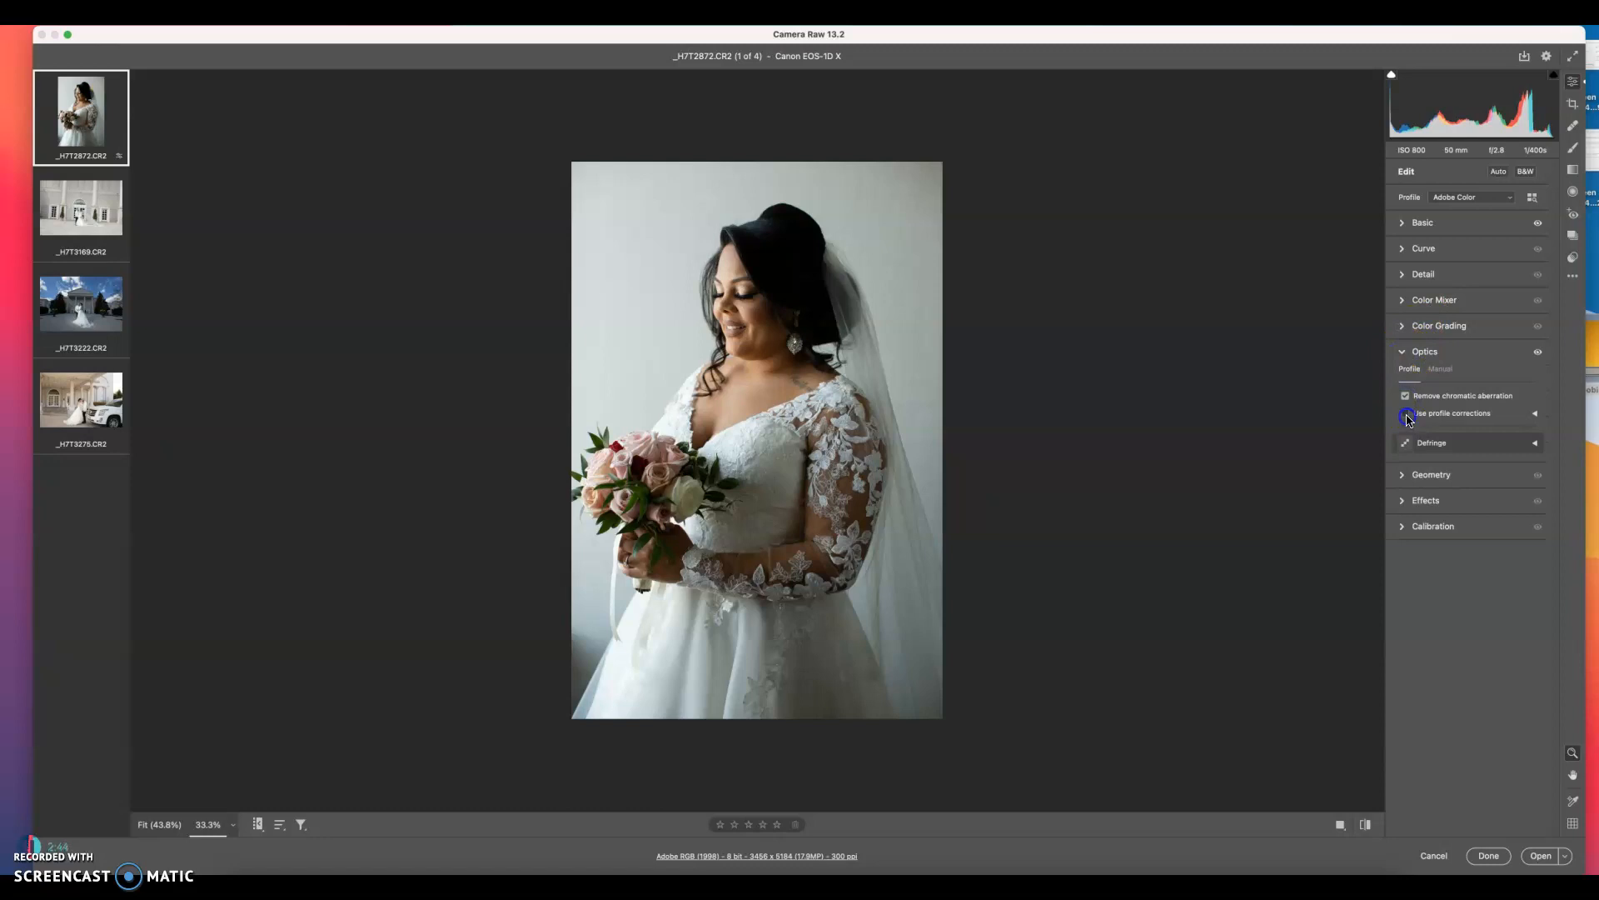
{"action": "left_click", "coordinate": [1406, 414]}
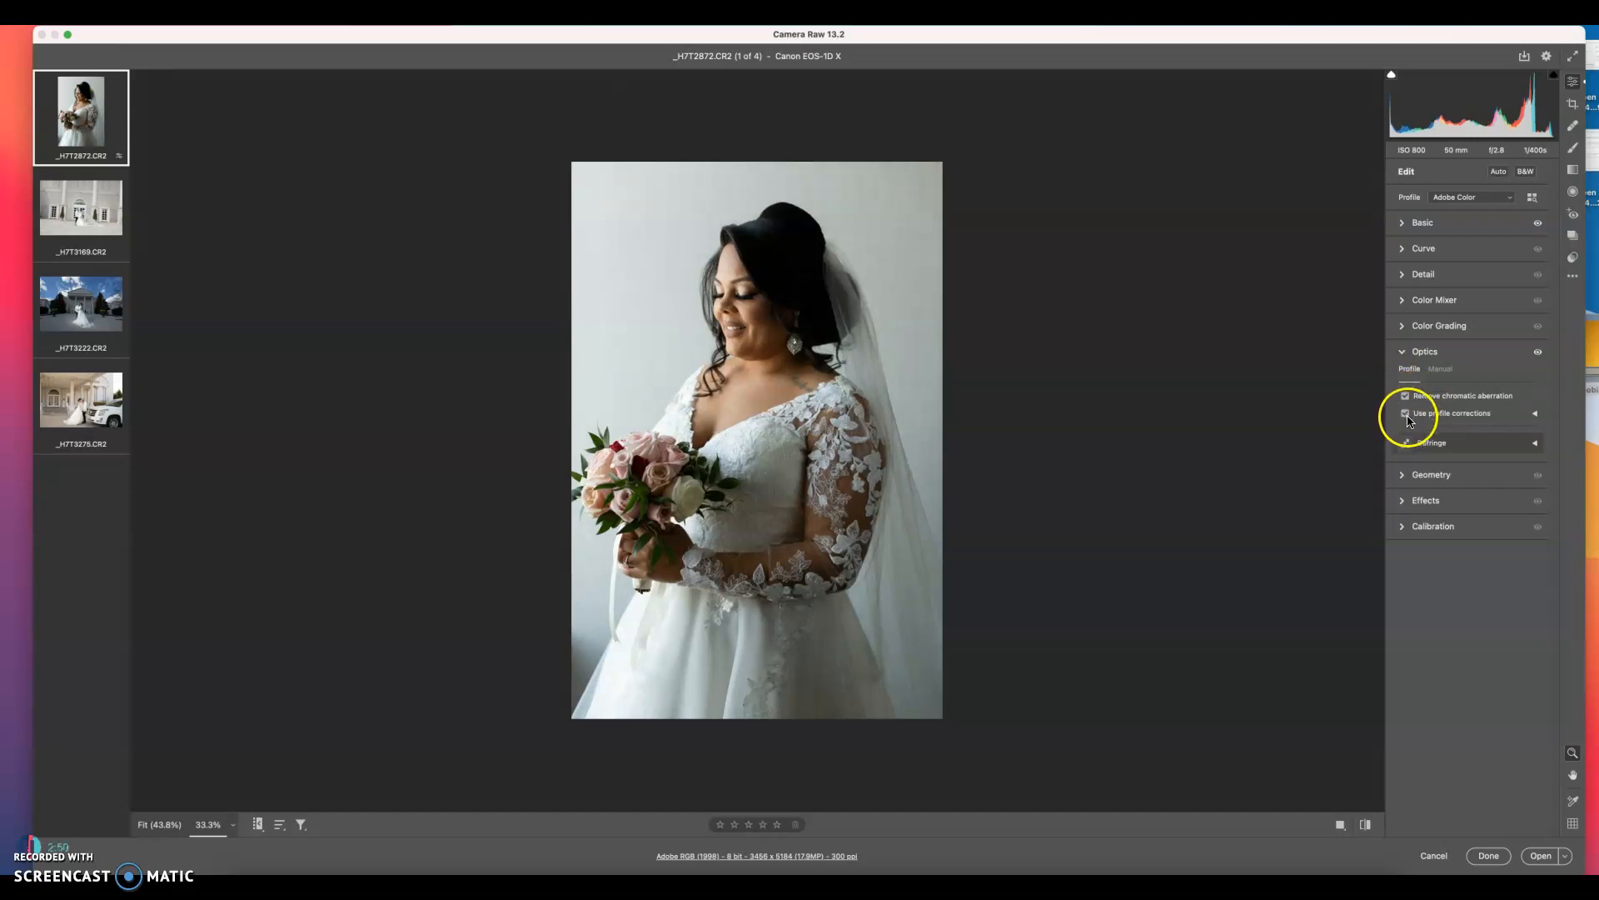
{"action": "left_click", "coordinate": [1413, 354]}
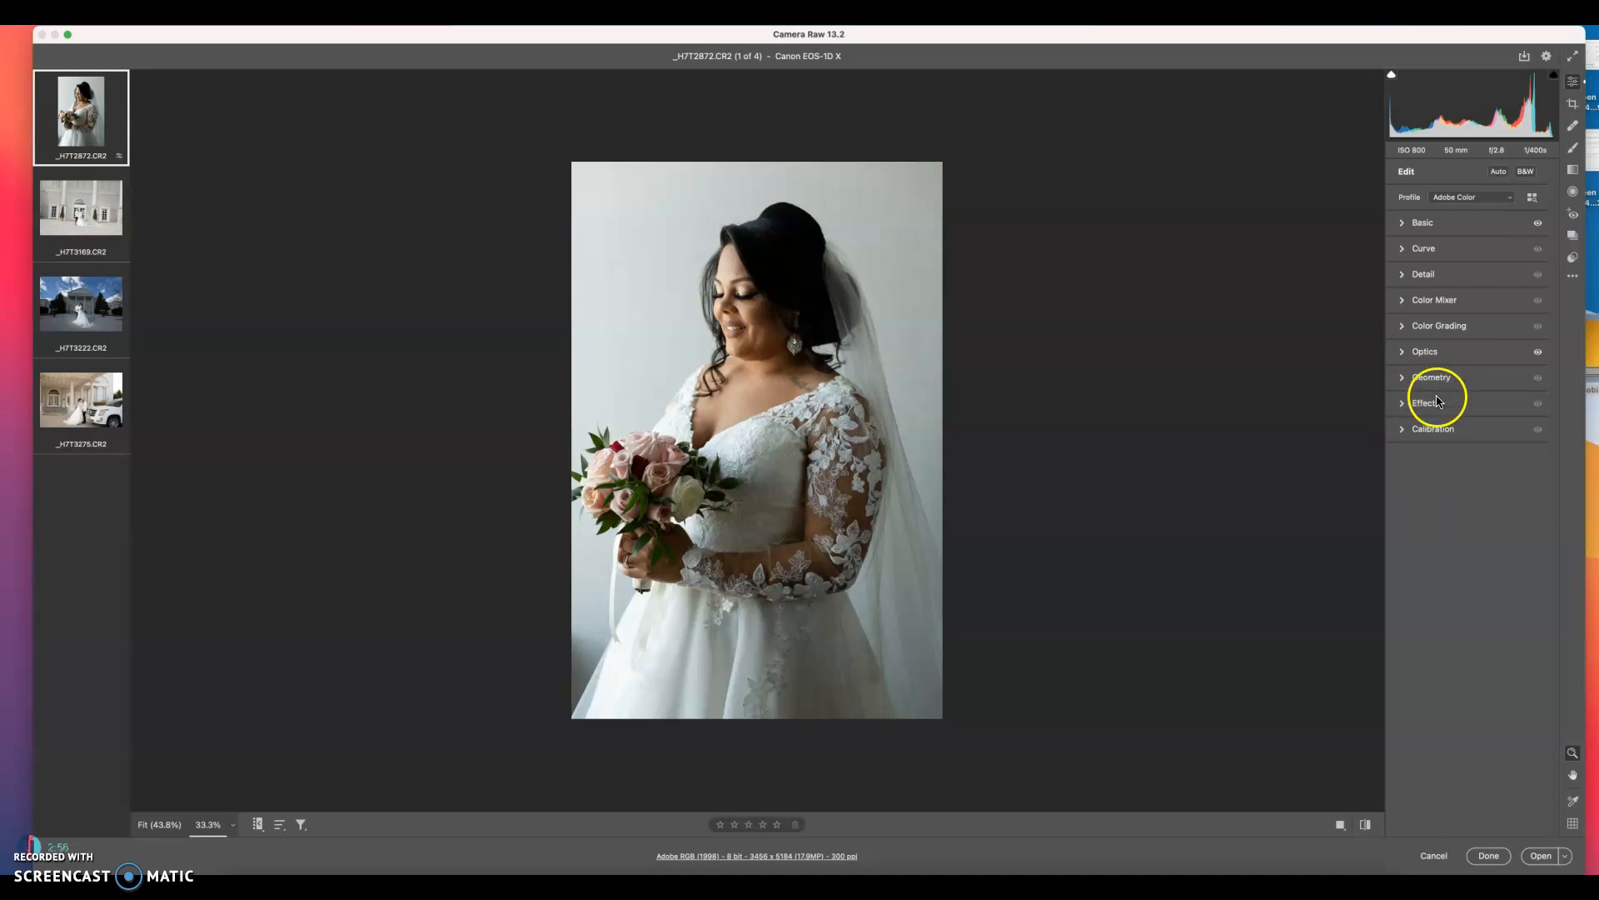
Raise the bride portrait's Exposure to +0.35 and adjust its white balance to a slightly cooler temperature with Tint +8.
{"action": "left_click", "coordinate": [1434, 377]}
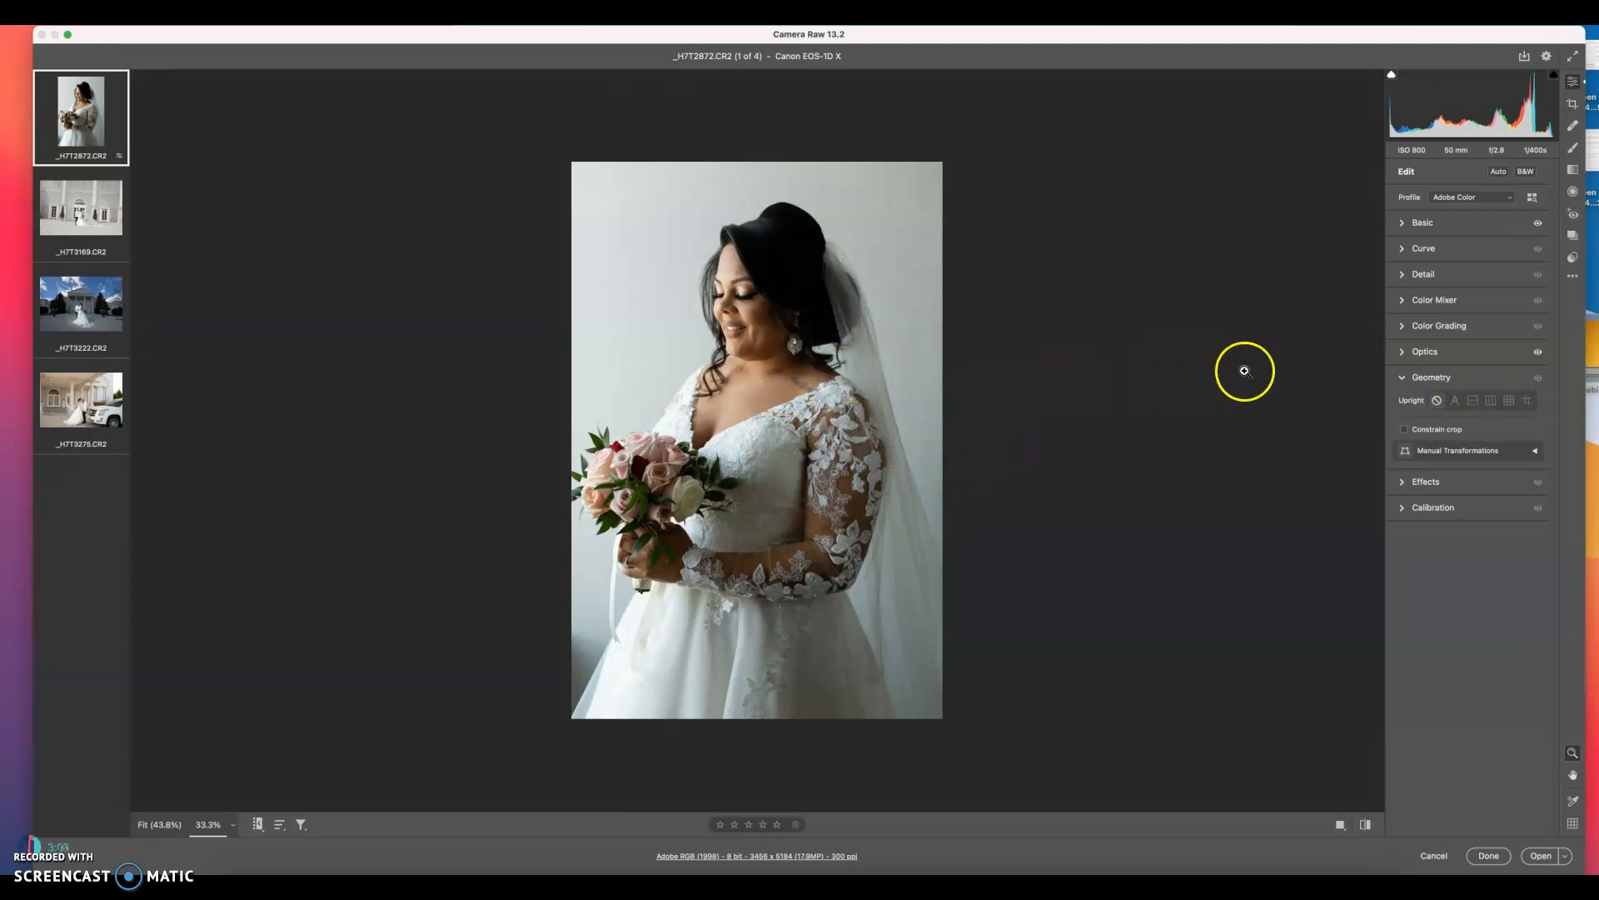
{"action": "left_click", "coordinate": [1421, 222]}
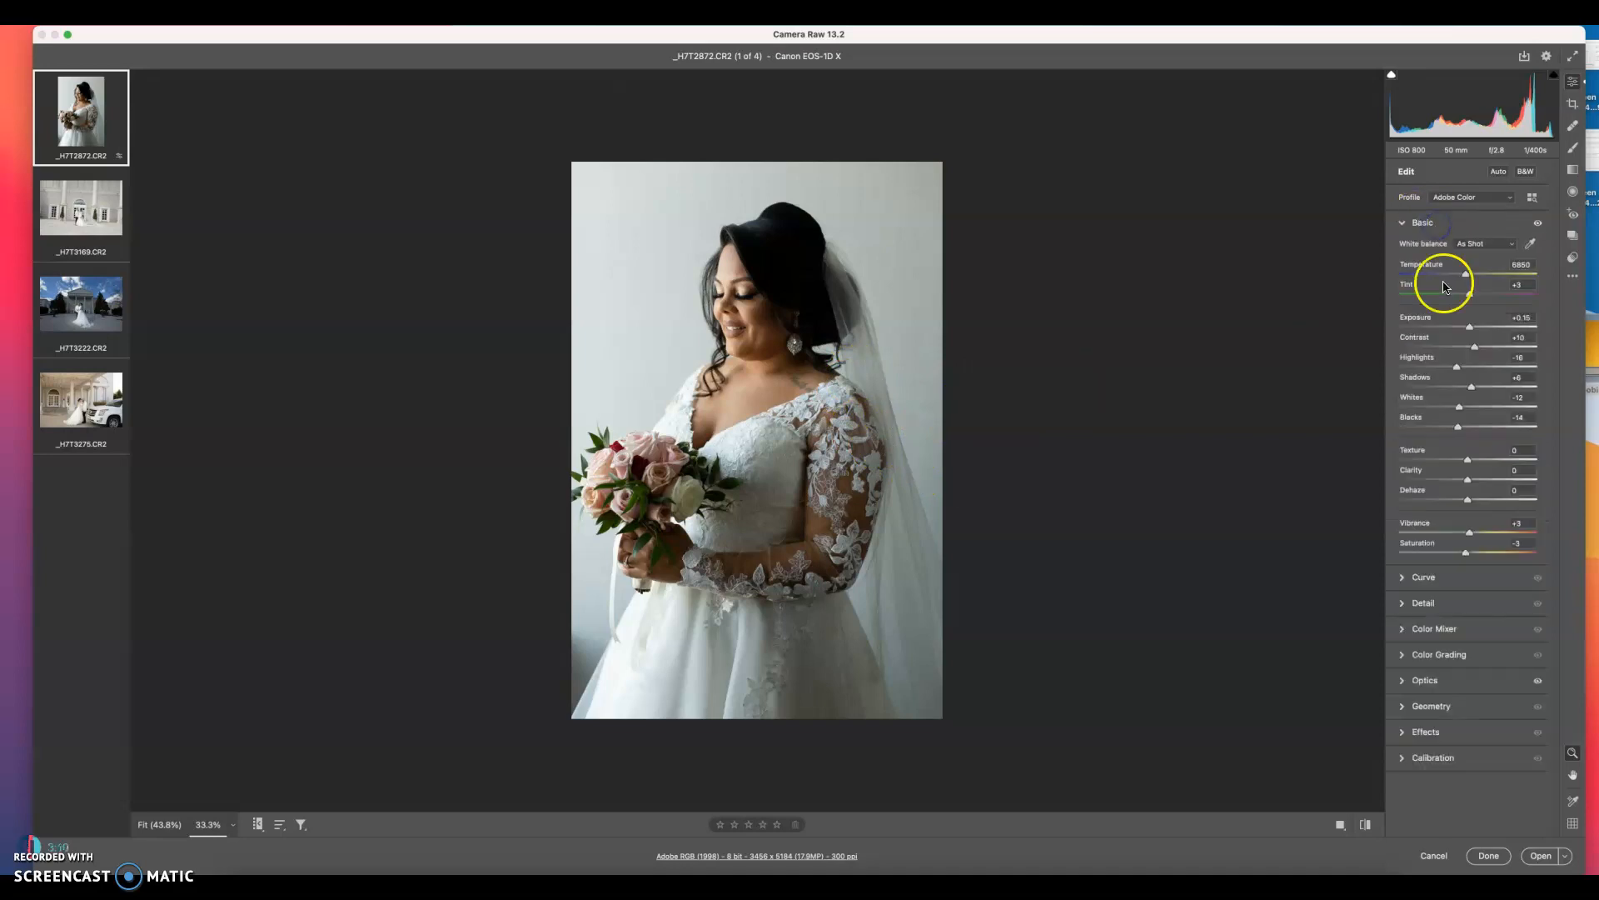
{"action": "left_click_drag", "start_coordinate": [1470, 326], "coordinate": [1471, 330]}
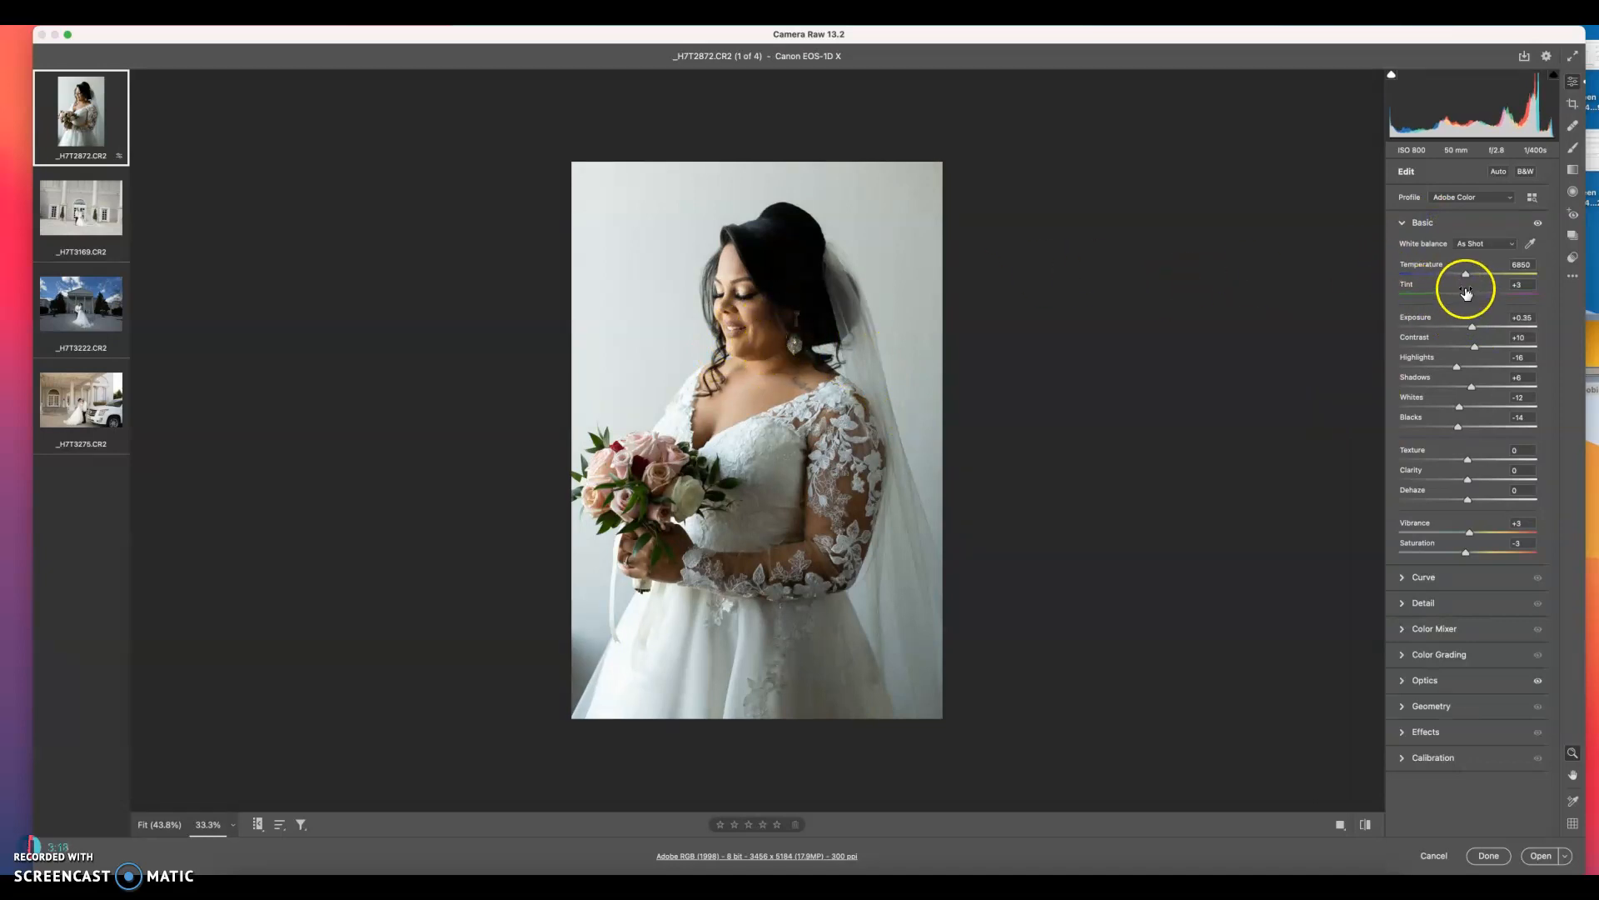
{"action": "left_click_drag", "start_coordinate": [1466, 276], "coordinate": [1466, 277]}
{"action": "left_click_drag", "start_coordinate": [1470, 295], "coordinate": [1470, 294]}
{"action": "left_click_drag", "start_coordinate": [1477, 297], "coordinate": [1471, 300]}
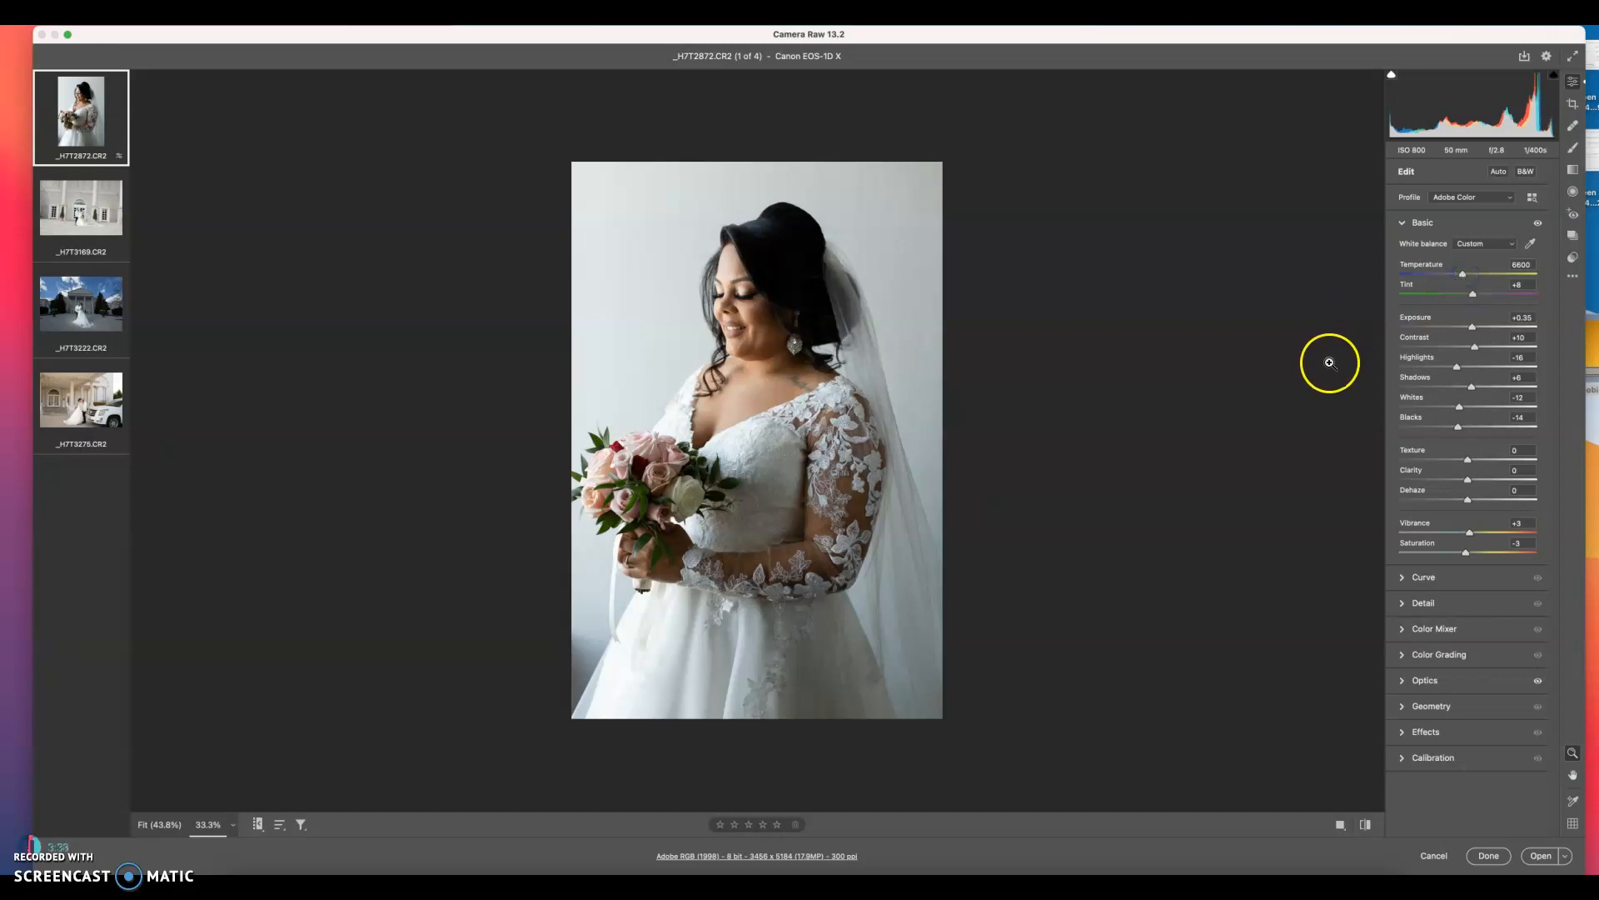
Select the second photo, _H7T3169.CR2, and set its Contrast to +8 and its Blacks to -15.
{"action": "left_click", "coordinate": [89, 233]}
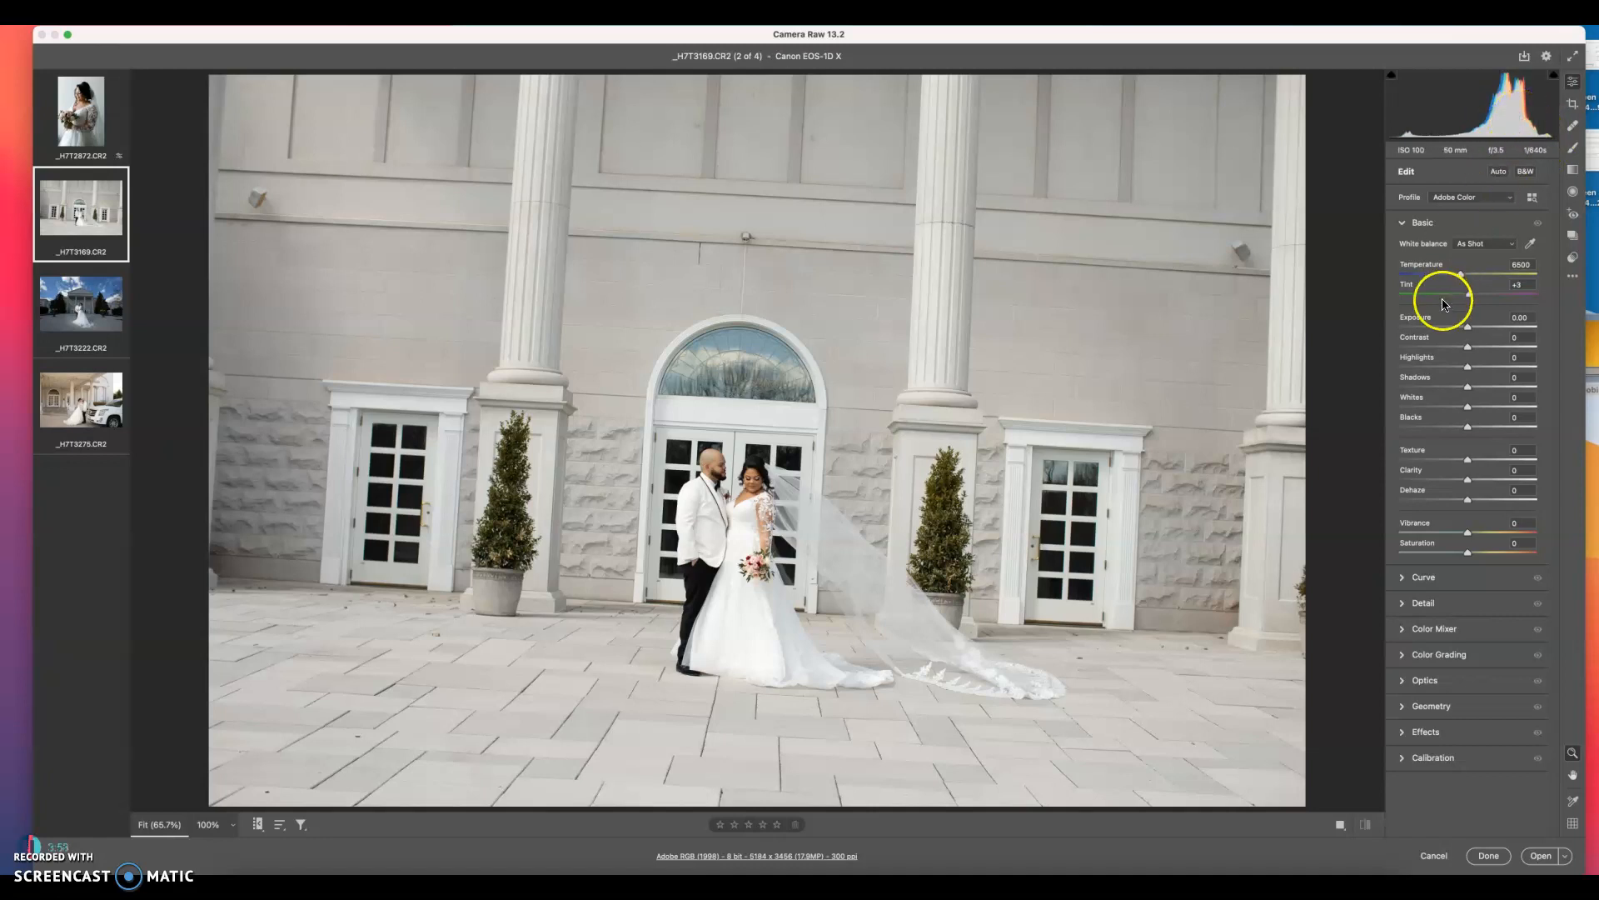
{"action": "left_click", "coordinate": [1472, 350]}
{"action": "left_click", "coordinate": [1467, 428]}
{"action": "mouse_move", "coordinate": [1467, 428]}
{"action": "left_mouse_down"}
{"action": "mouse_move", "coordinate": [1387, 433]}
{"action": "mouse_move", "coordinate": [1456, 439]}
{"action": "left_mouse_up"}
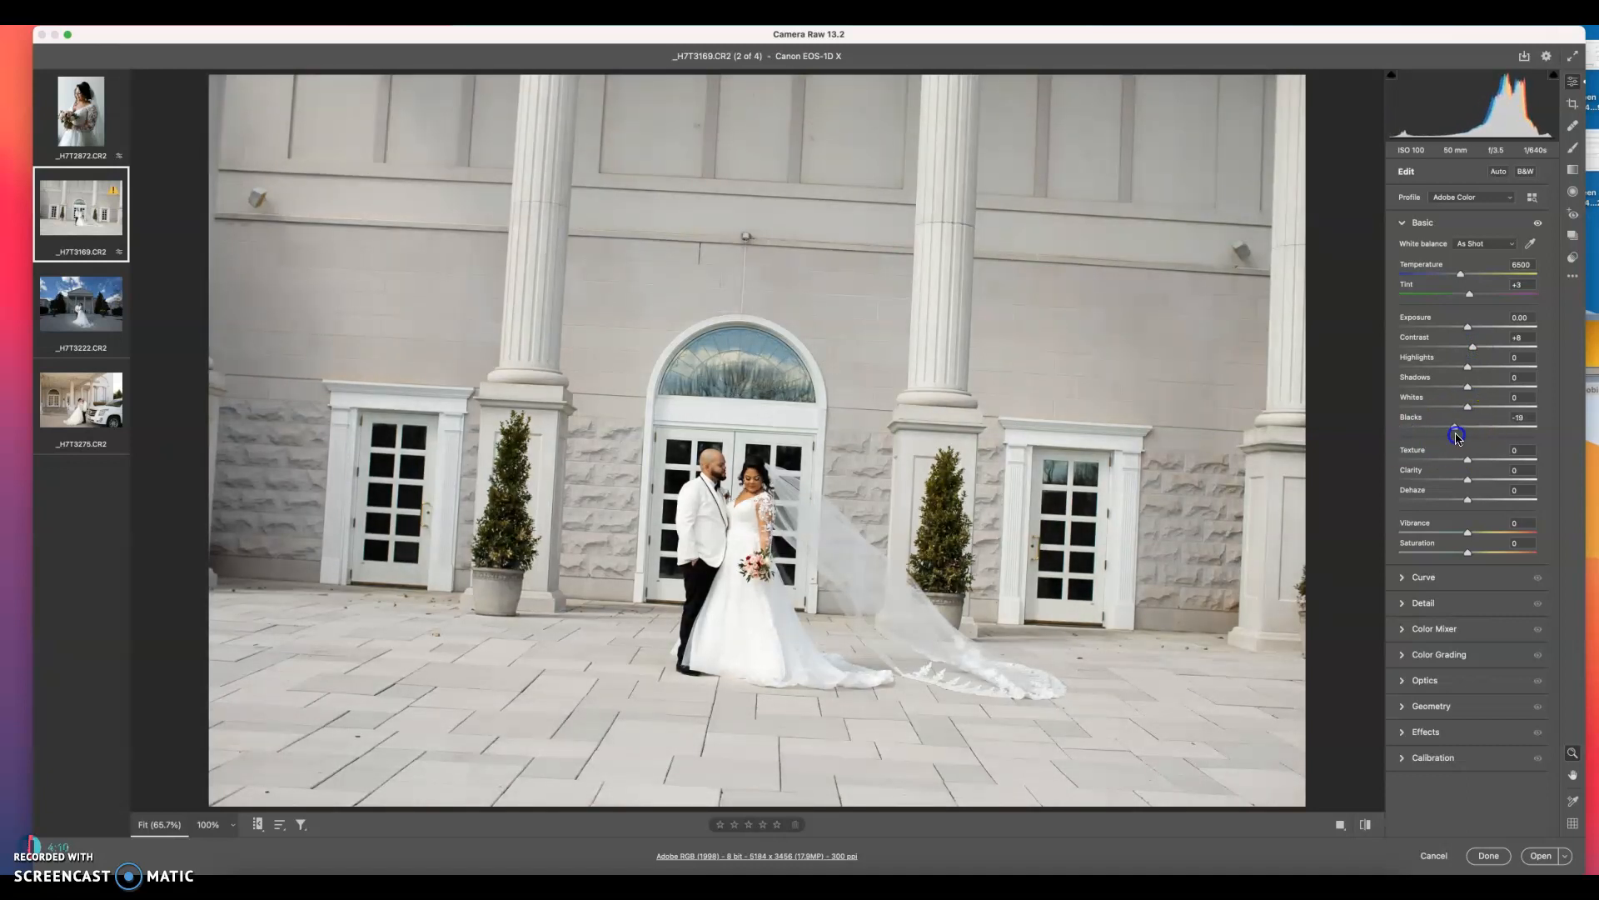
{"action": "left_click_drag", "start_coordinate": [1459, 434], "coordinate": [1459, 435]}
Try lowering the Highlights to -100 while inspecting the couple up close, and reset the Highlights.
{"action": "left_click", "coordinate": [746, 542]}
{"action": "left_click", "coordinate": [747, 542]}
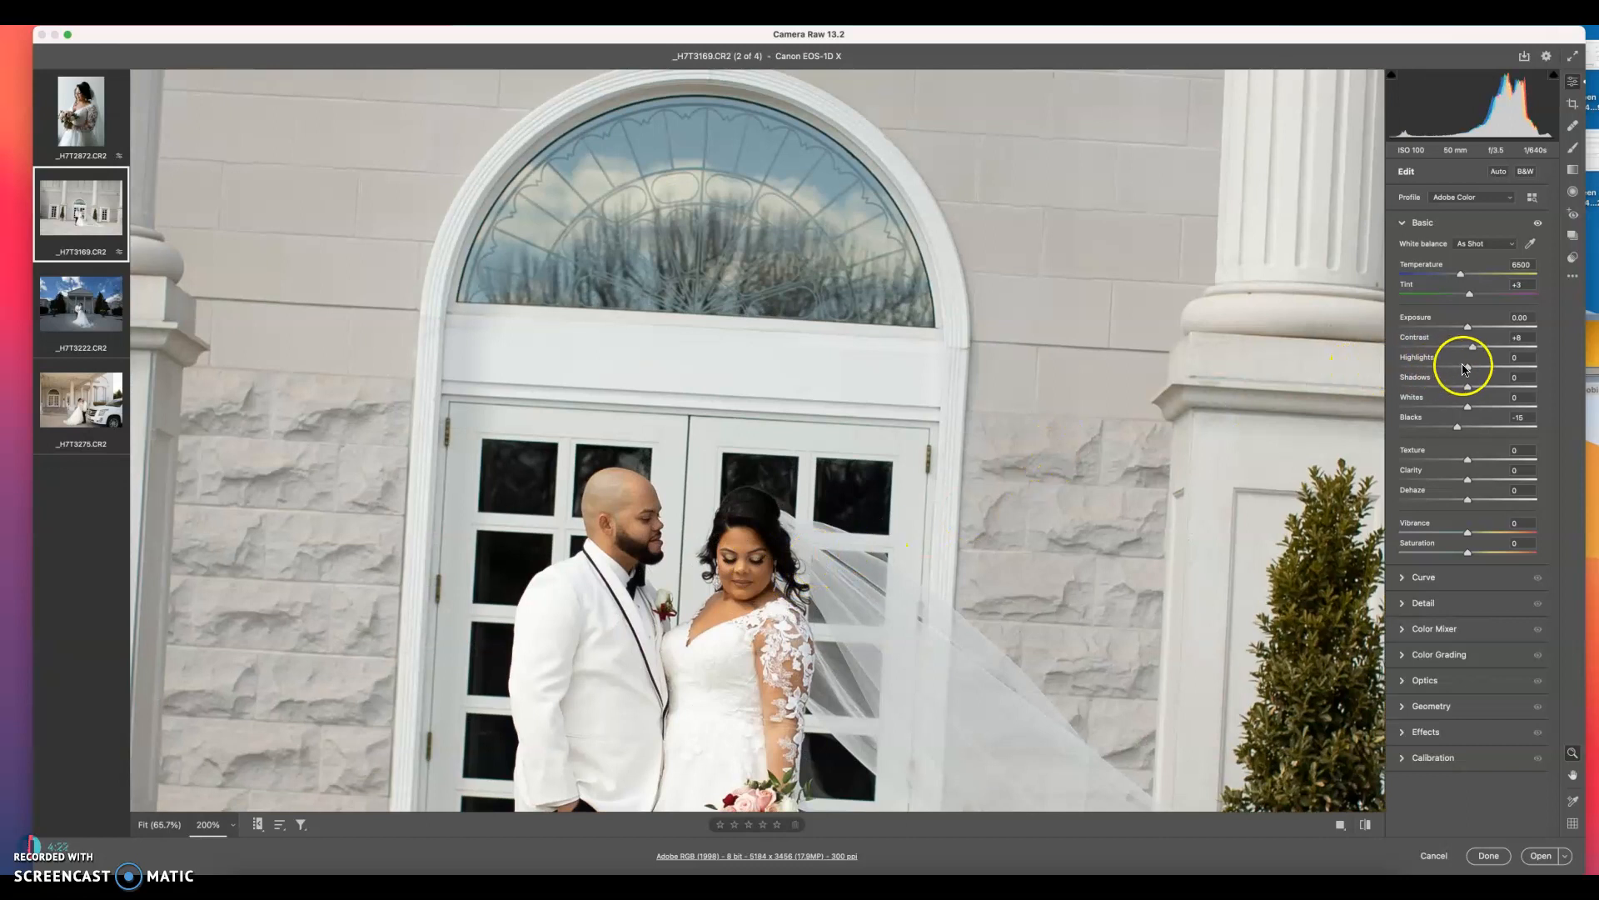
{"action": "left_click_drag", "start_coordinate": [1465, 366], "coordinate": [1398, 366]}
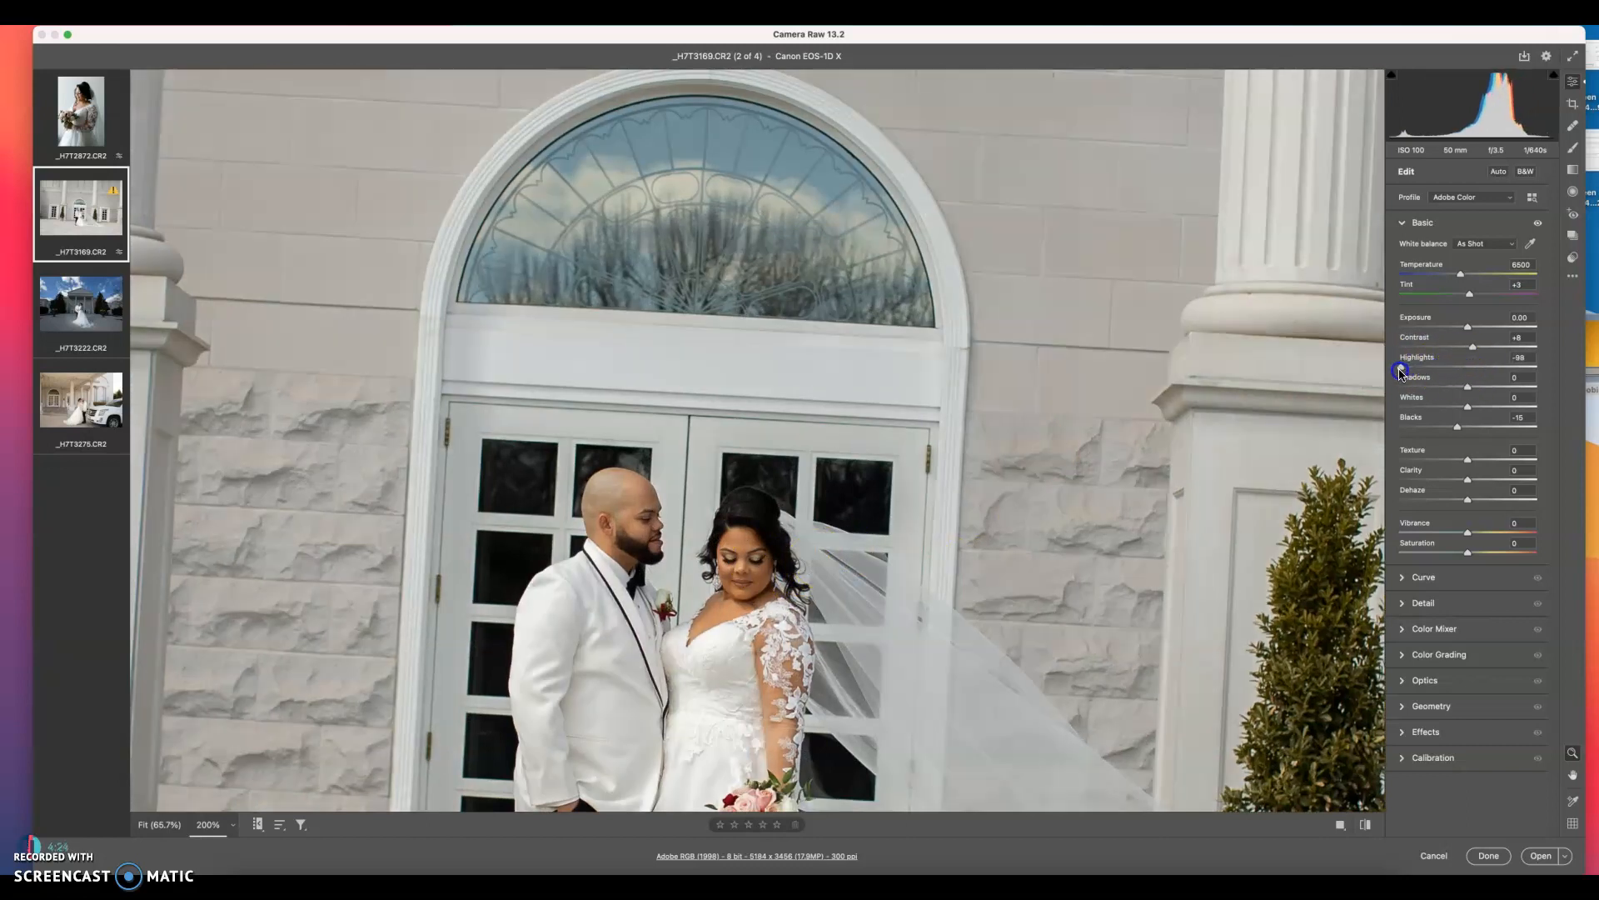
{"action": "left_click", "coordinate": [1319, 380], "text": "alt"}
{"action": "left_click", "coordinate": [1318, 380], "text": "alt"}
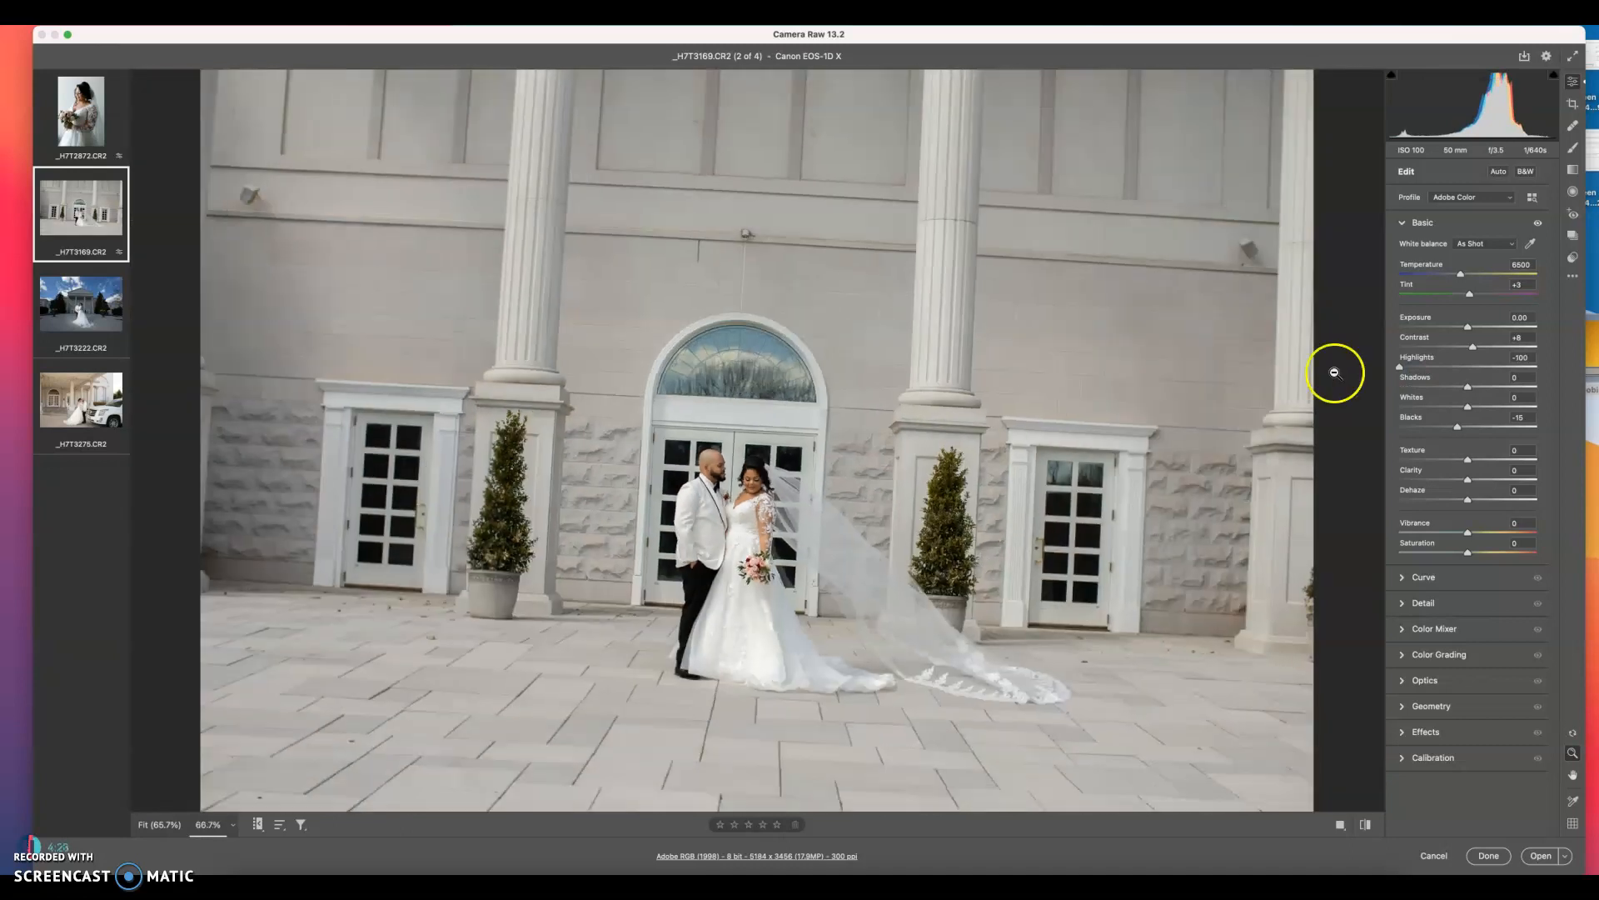
{"action": "double_click", "coordinate": [1399, 371]}
Lower the couple photo's Highlights to -22 and its Whites to -18.
{"action": "mouse_move", "coordinate": [1460, 367]}
{"action": "left_mouse_down"}
{"action": "mouse_move", "coordinate": [1396, 376]}
{"action": "mouse_move", "coordinate": [1454, 373]}
{"action": "left_mouse_up"}
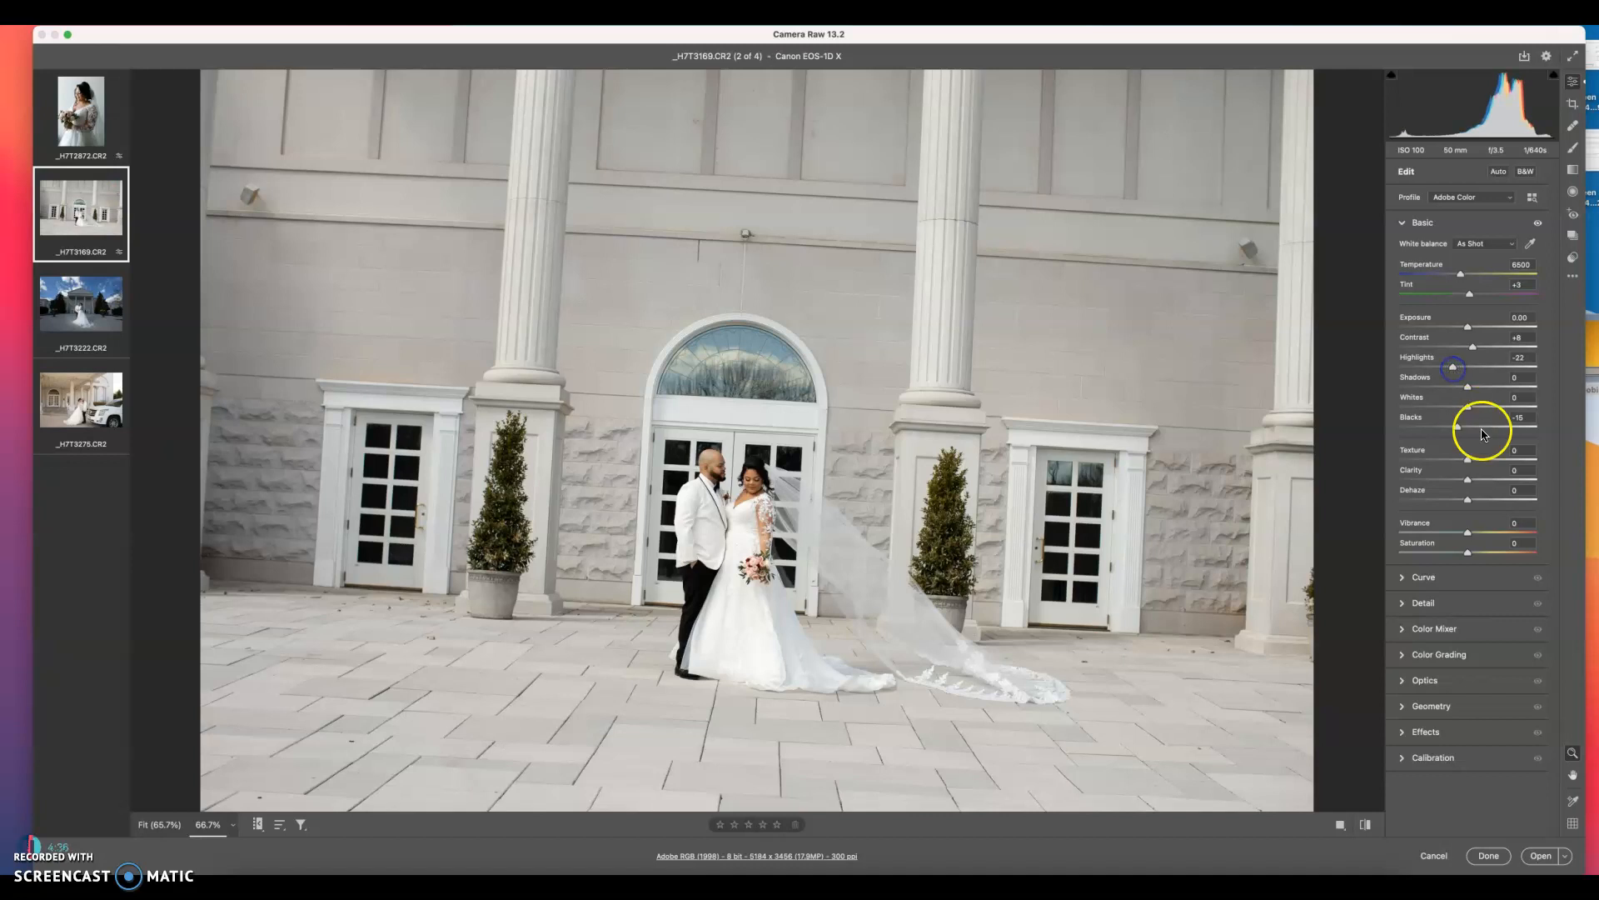
{"action": "mouse_move", "coordinate": [1466, 405]}
{"action": "left_mouse_down"}
{"action": "mouse_move", "coordinate": [1376, 424]}
{"action": "mouse_move", "coordinate": [1454, 419]}
{"action": "left_mouse_up"}
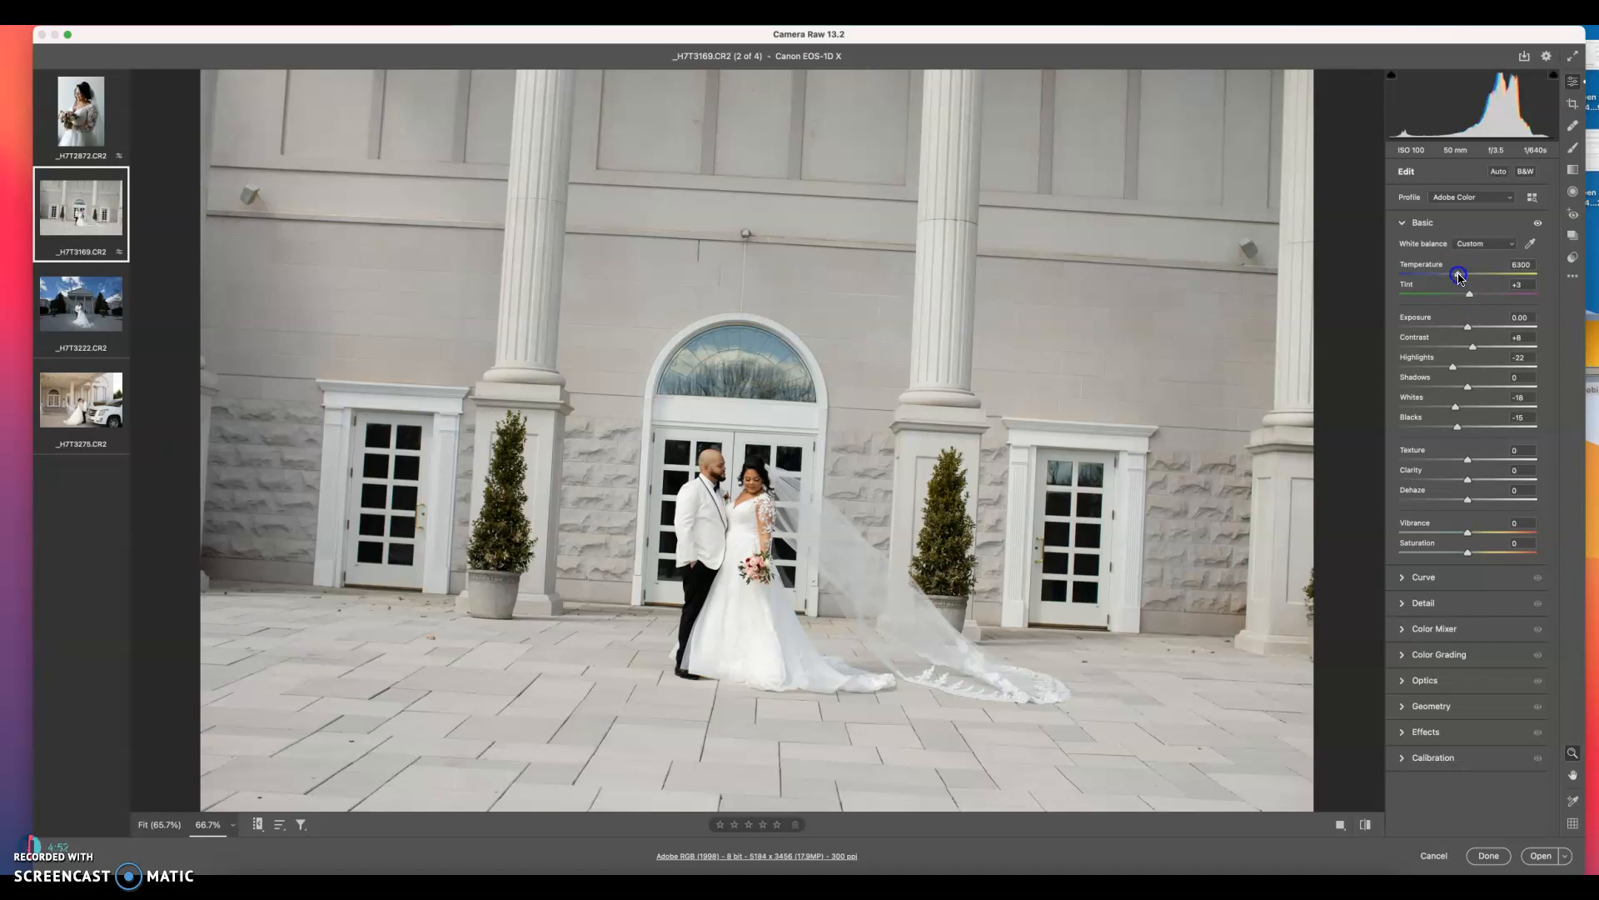
Adjust the couple photo's white balance to a slightly cooler temperature with Tint +6, and raise its Exposure to +0.15.
{"action": "left_click_drag", "start_coordinate": [1469, 294], "coordinate": [1470, 297]}
{"action": "left_click", "coordinate": [1470, 328]}
{"action": "left_click_drag", "start_coordinate": [1470, 328], "coordinate": [1473, 326]}
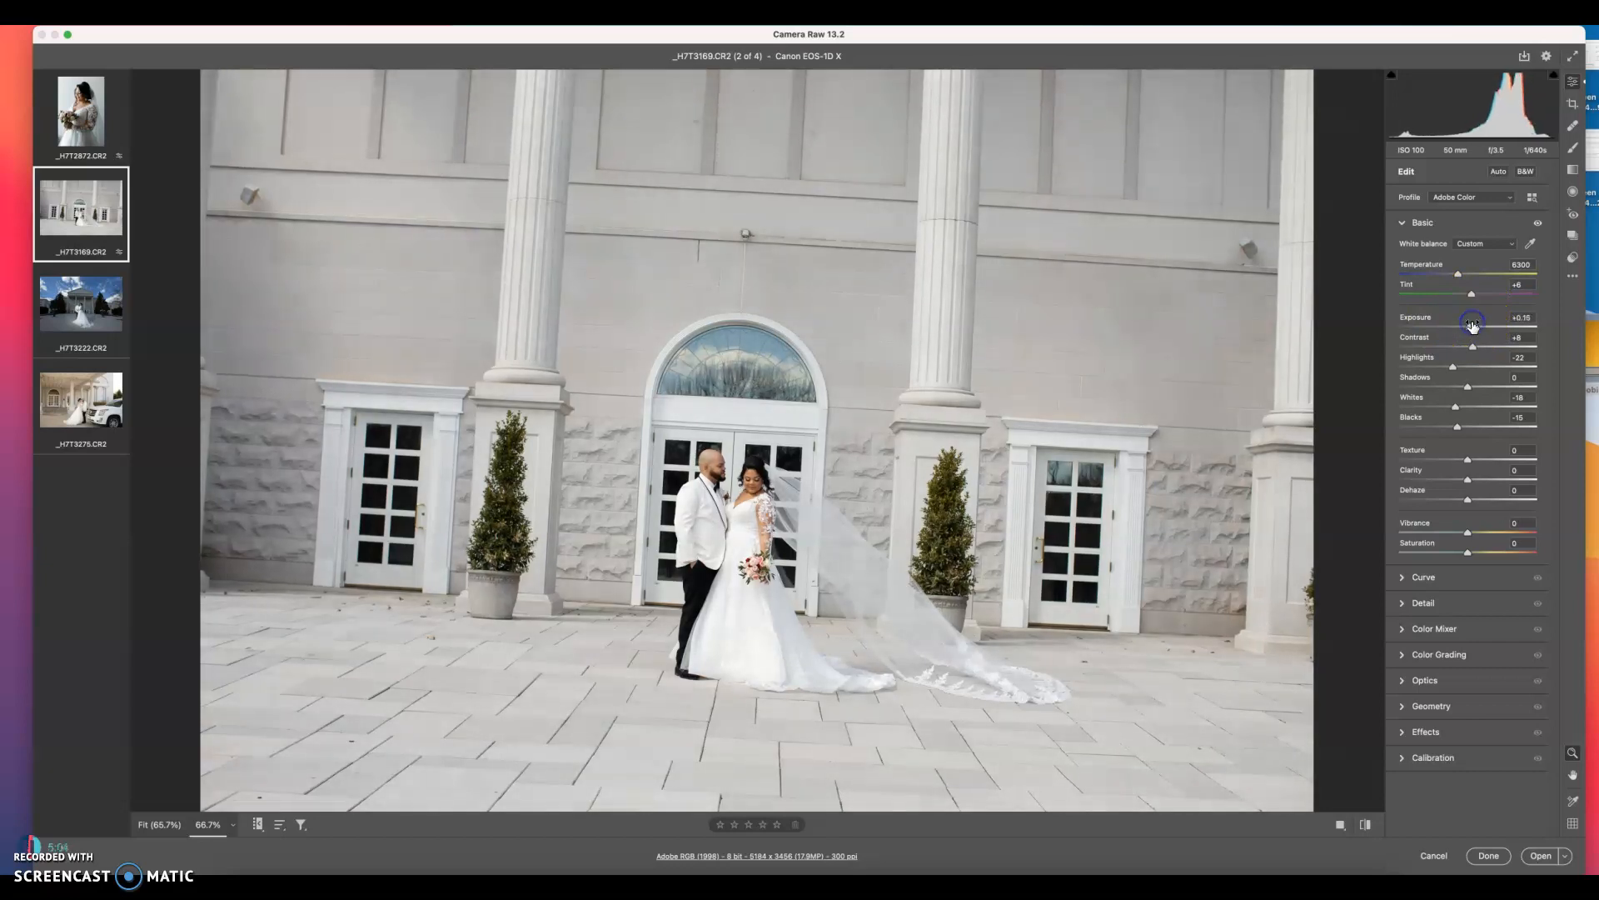
Enable chromatic aberration removal and lens profile corrections for the couple photo.
{"action": "left_click", "coordinate": [1402, 680]}
{"action": "left_click", "coordinate": [1406, 397]}
{"action": "left_click", "coordinate": [1406, 414]}
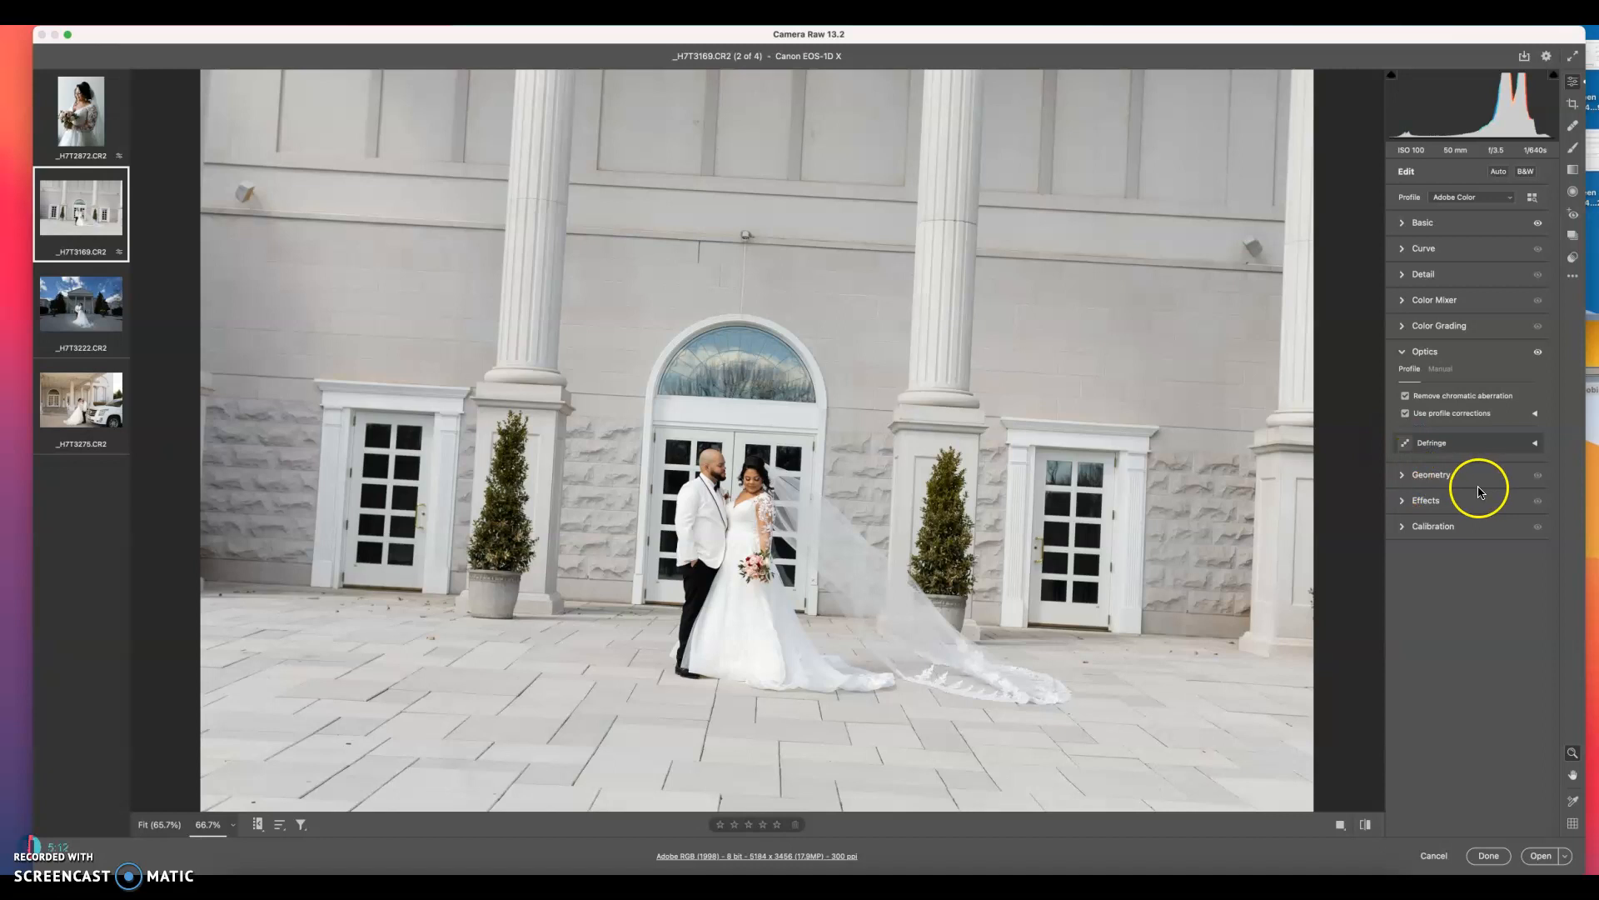
Try the Auto and Full Upright perspective corrections on the couple photo, and turn Upright off again.
{"action": "left_click", "coordinate": [1445, 482]}
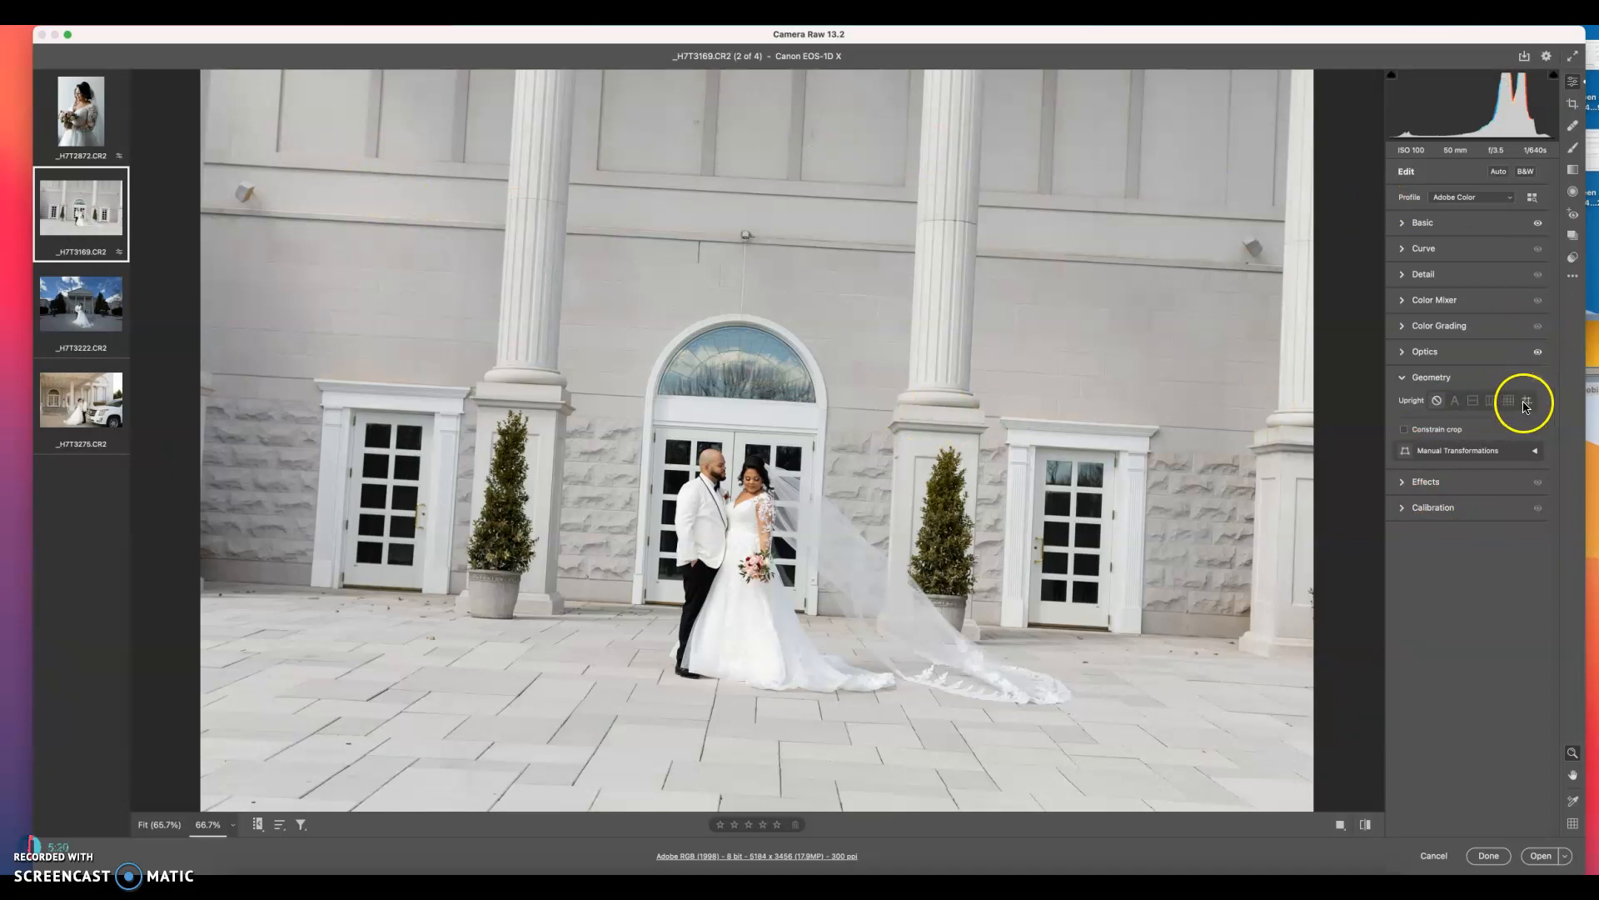
{"action": "left_click", "coordinate": [1456, 403]}
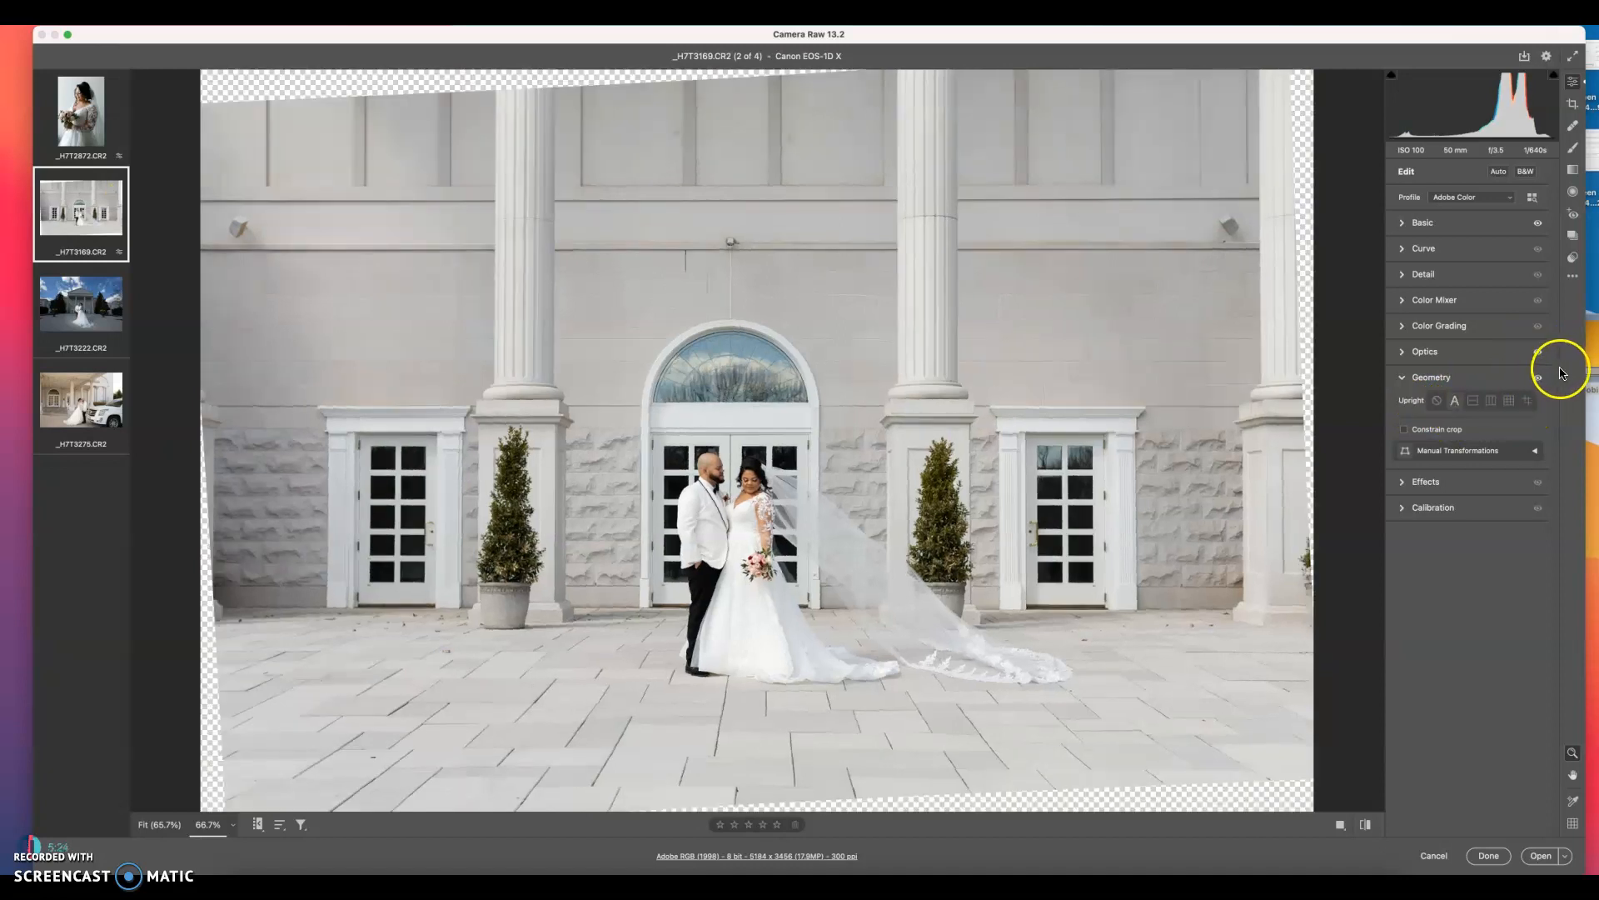
{"action": "left_click", "coordinate": [1508, 400]}
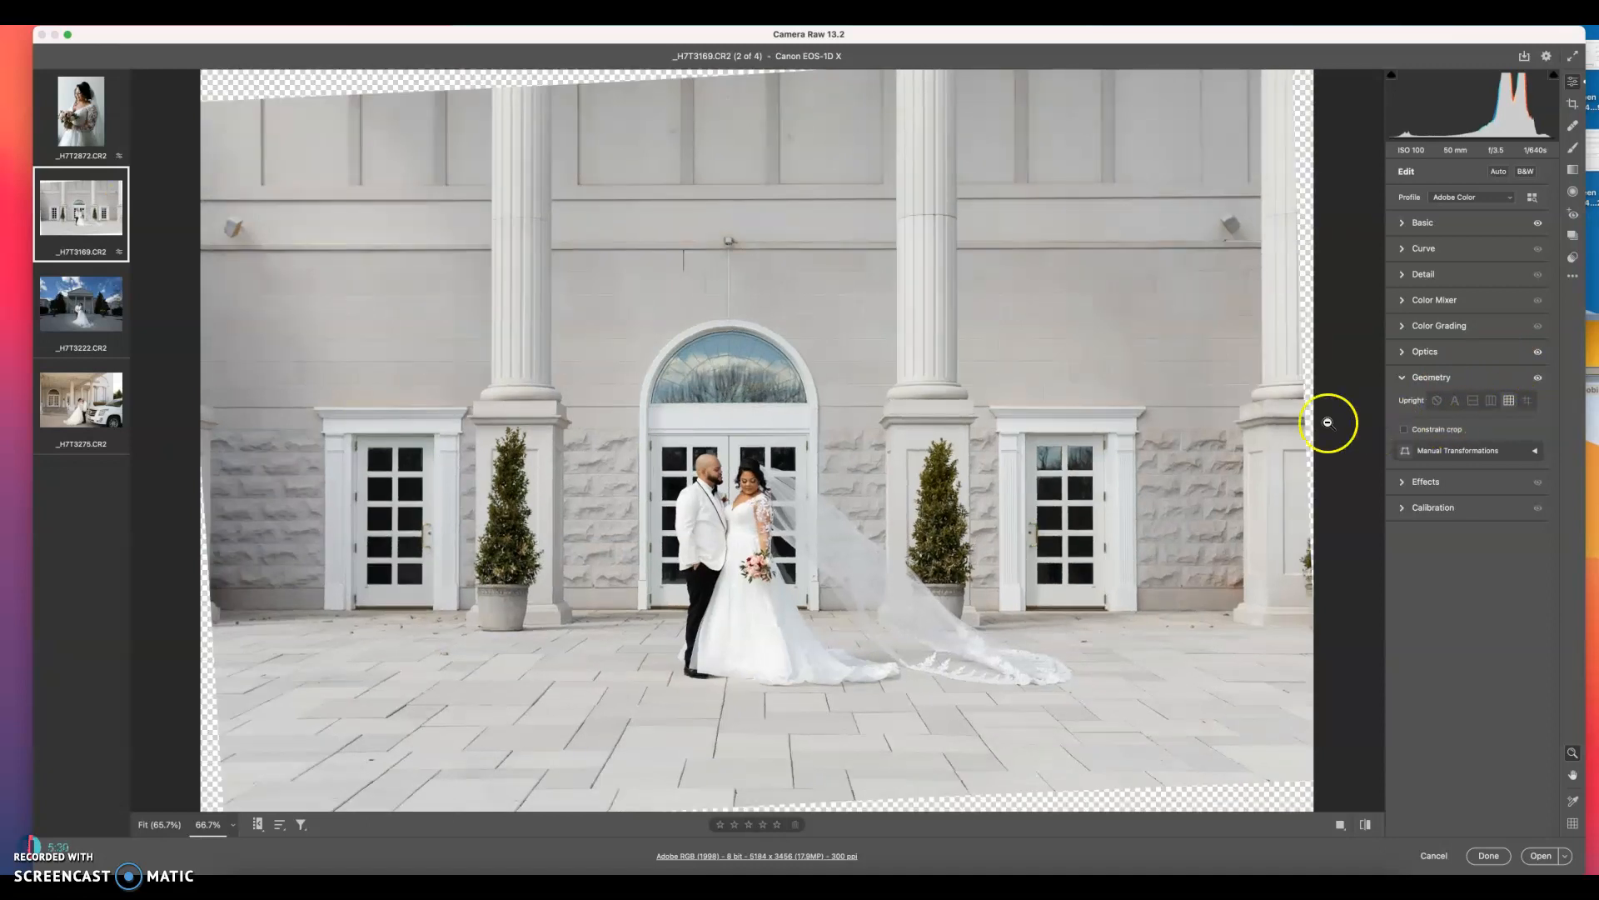
{"action": "left_click", "coordinate": [1436, 400]}
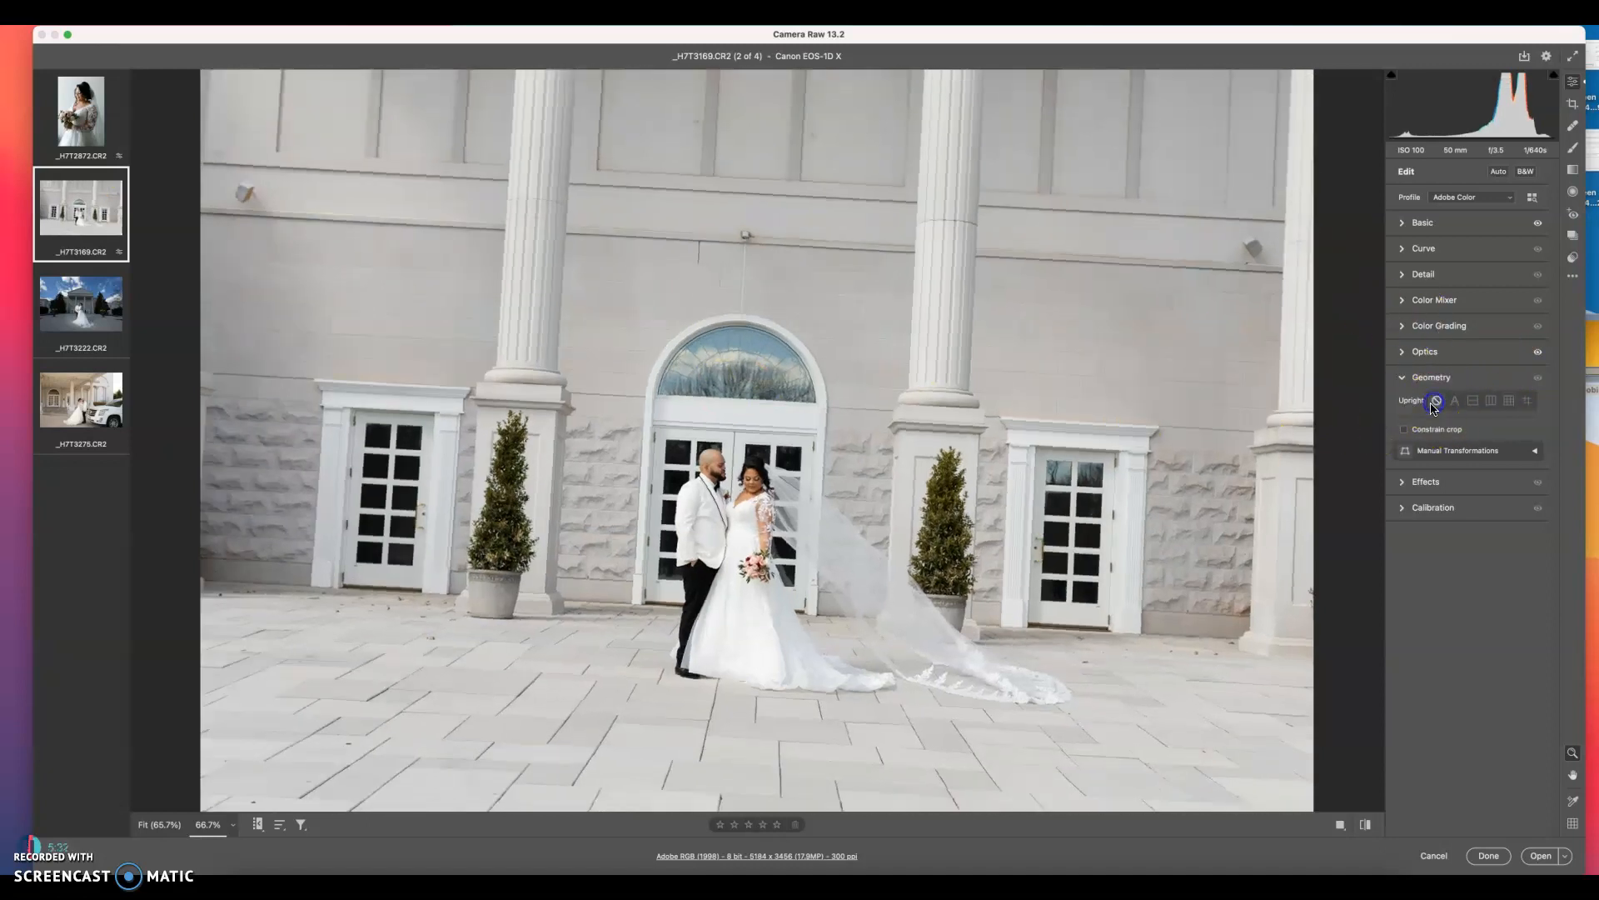
Turn on Guided Upright for the couple photo and draw a horizontal guide along the upper wall ledge, undoing the misaligned first guide.
{"action": "left_click", "coordinate": [1528, 403]}
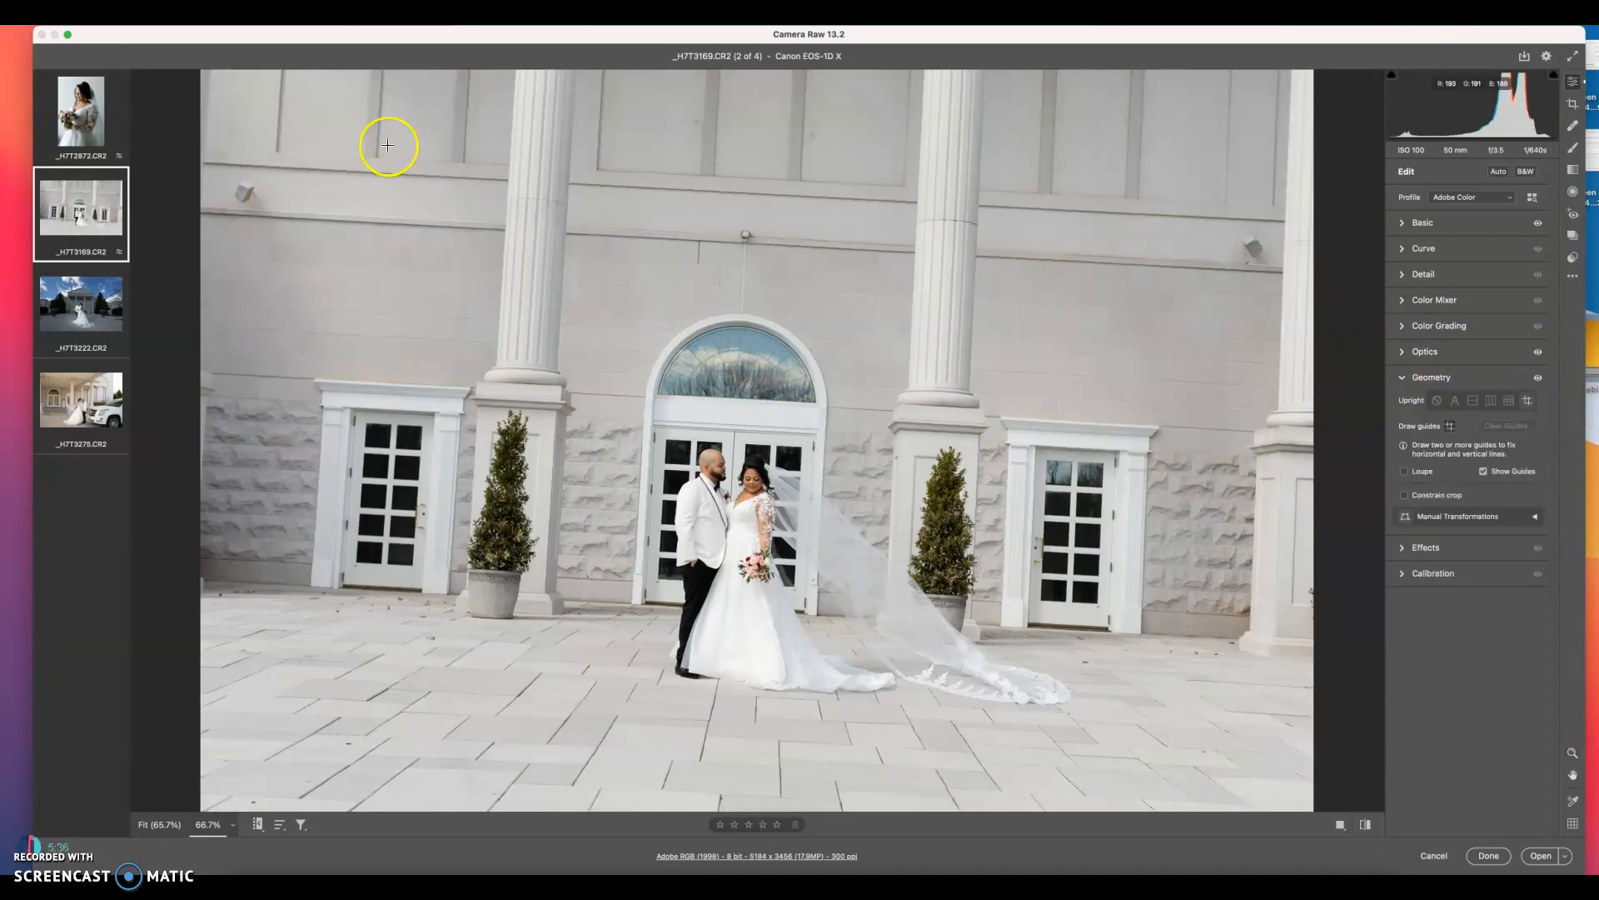
{"action": "mouse_move", "coordinate": [380, 157]}
{"action": "left_mouse_down"}
{"action": "mouse_move", "coordinate": [988, 128]}
{"action": "mouse_move", "coordinate": [1011, 215]}
{"action": "mouse_move", "coordinate": [1002, 160]}
{"action": "mouse_move", "coordinate": [983, 244]}
{"action": "left_mouse_up"}
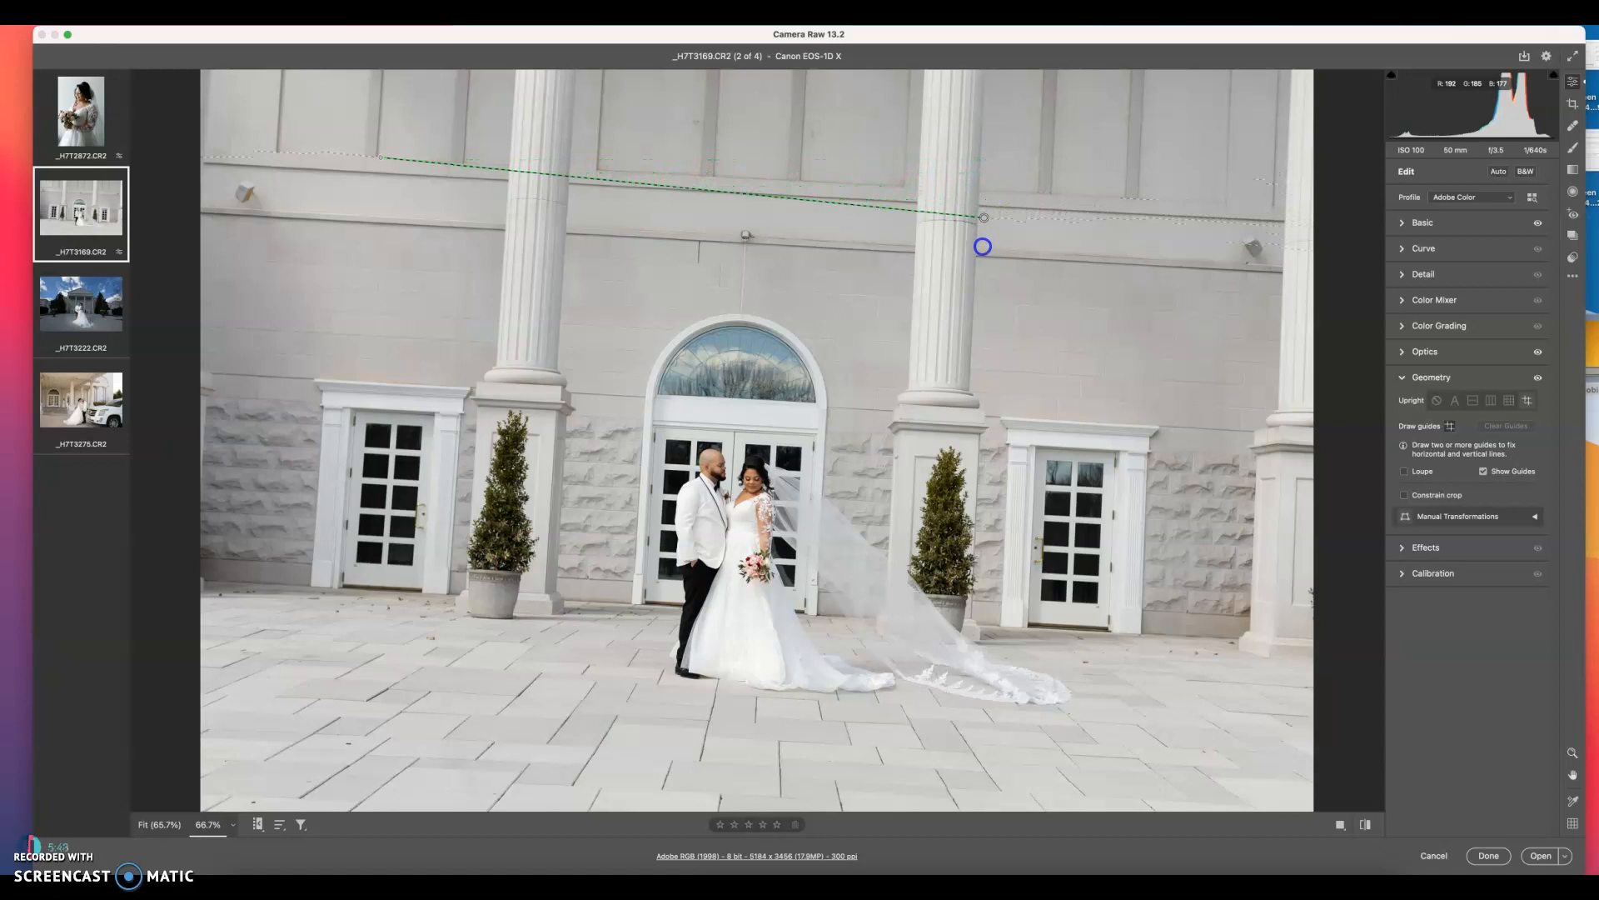
{"action": "key", "text": "alt+super+z"}
{"action": "left_click_drag", "start_coordinate": [438, 163], "coordinate": [977, 185]}
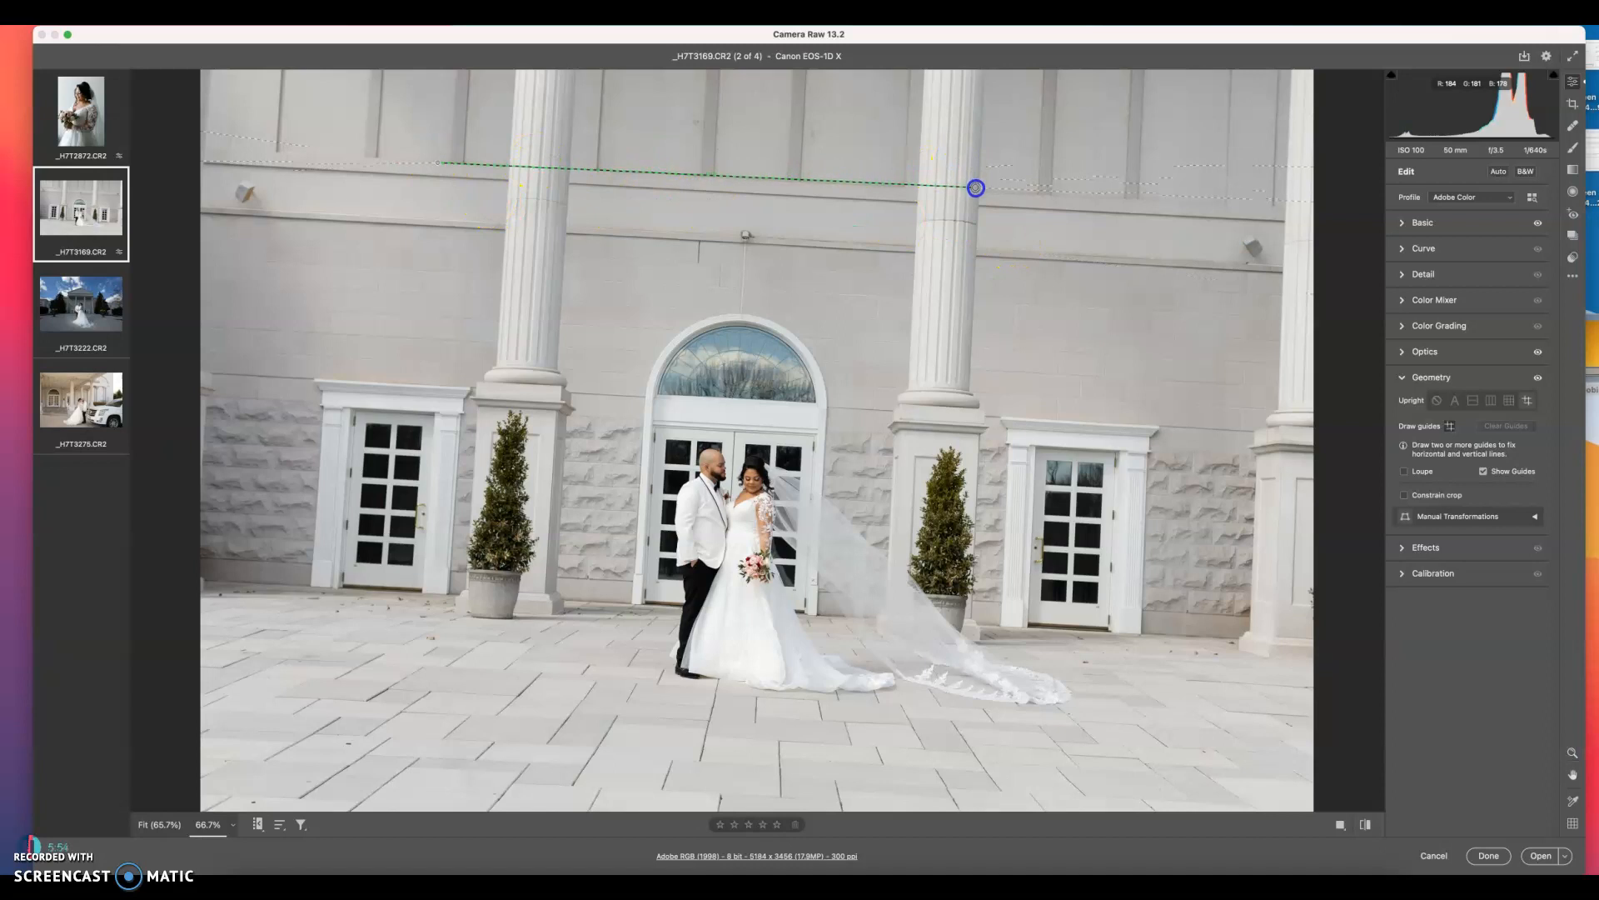
{"action": "left_click_drag", "start_coordinate": [977, 193], "coordinate": [975, 191]}
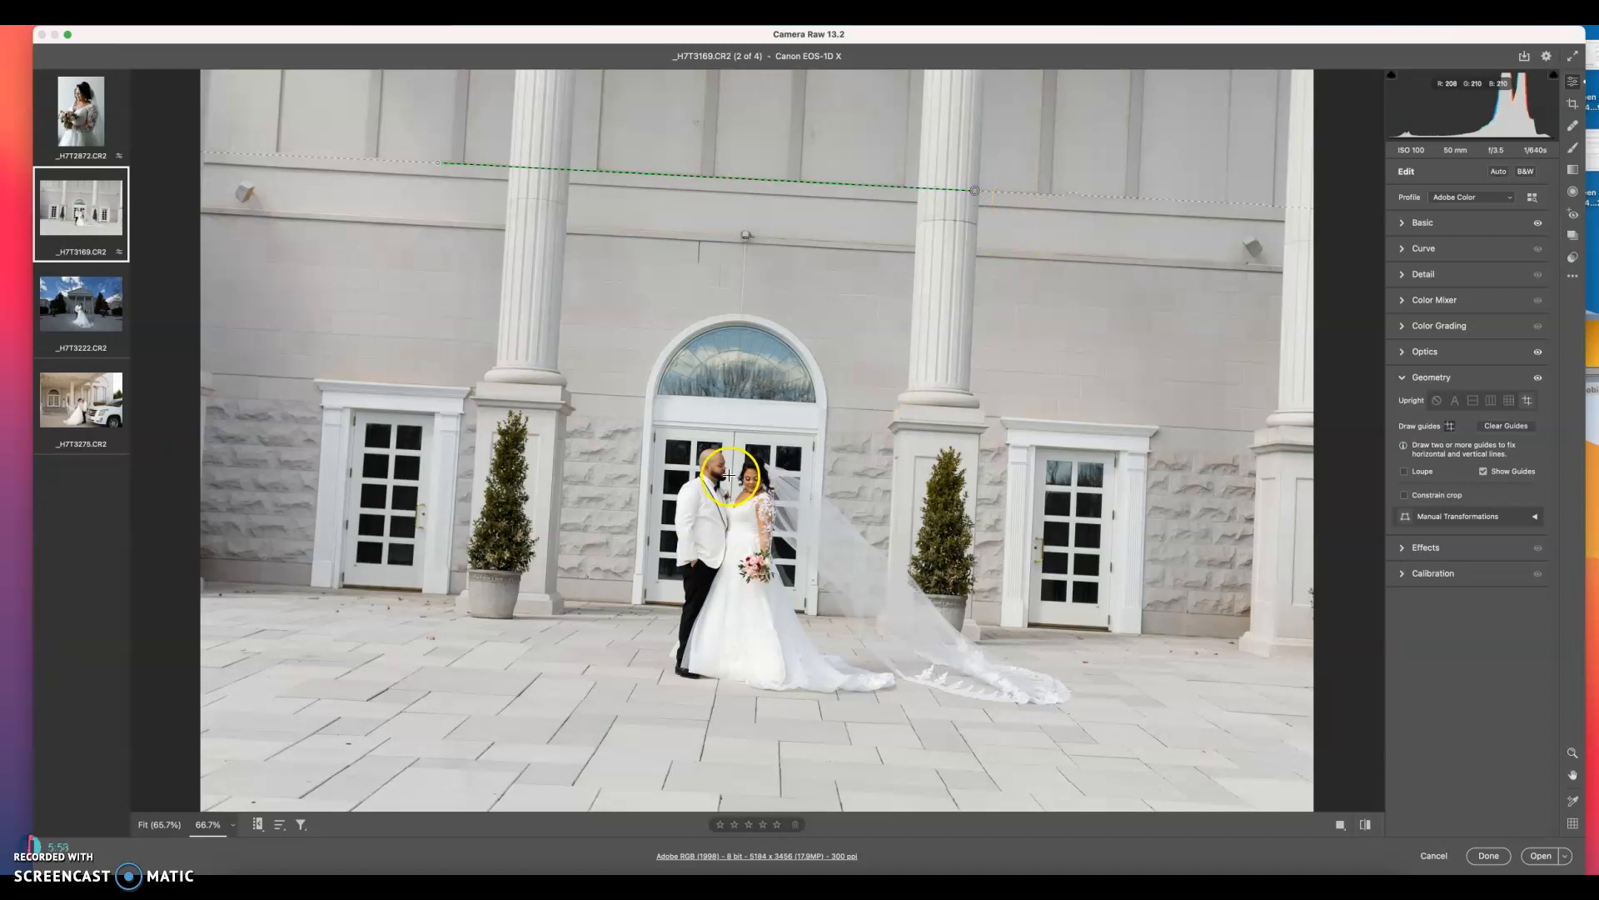
Add a horizontal guide along the building's base and vertical guides down the outer edges of the left and right door frames.
{"action": "left_click_drag", "start_coordinate": [279, 583], "coordinate": [994, 626]}
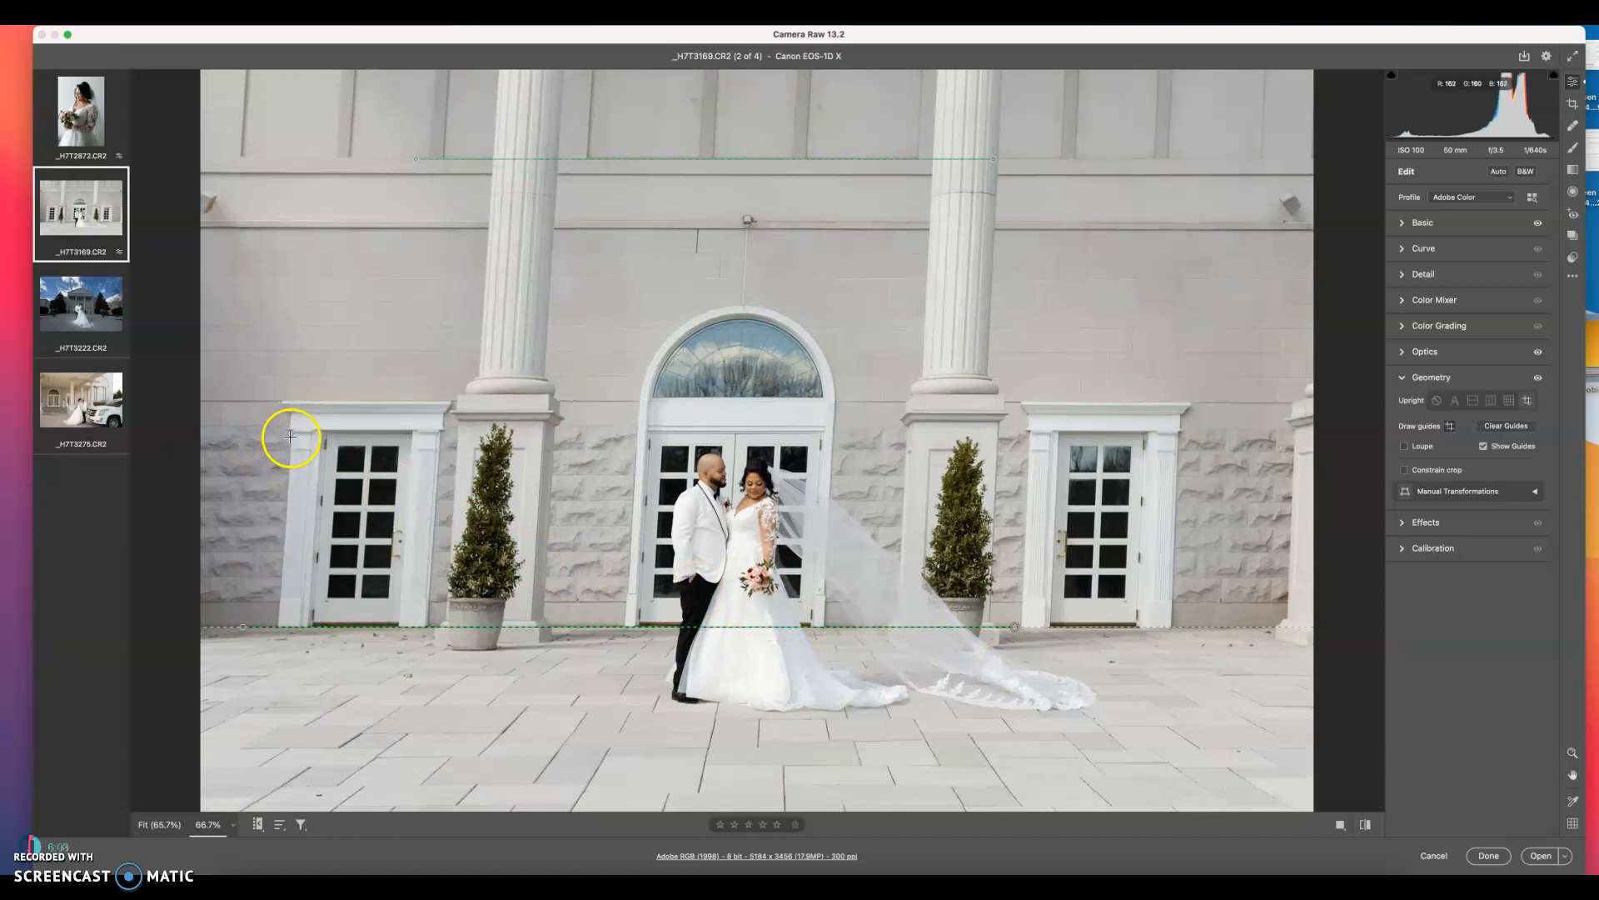
{"action": "left_click_drag", "start_coordinate": [291, 430], "coordinate": [275, 669]}
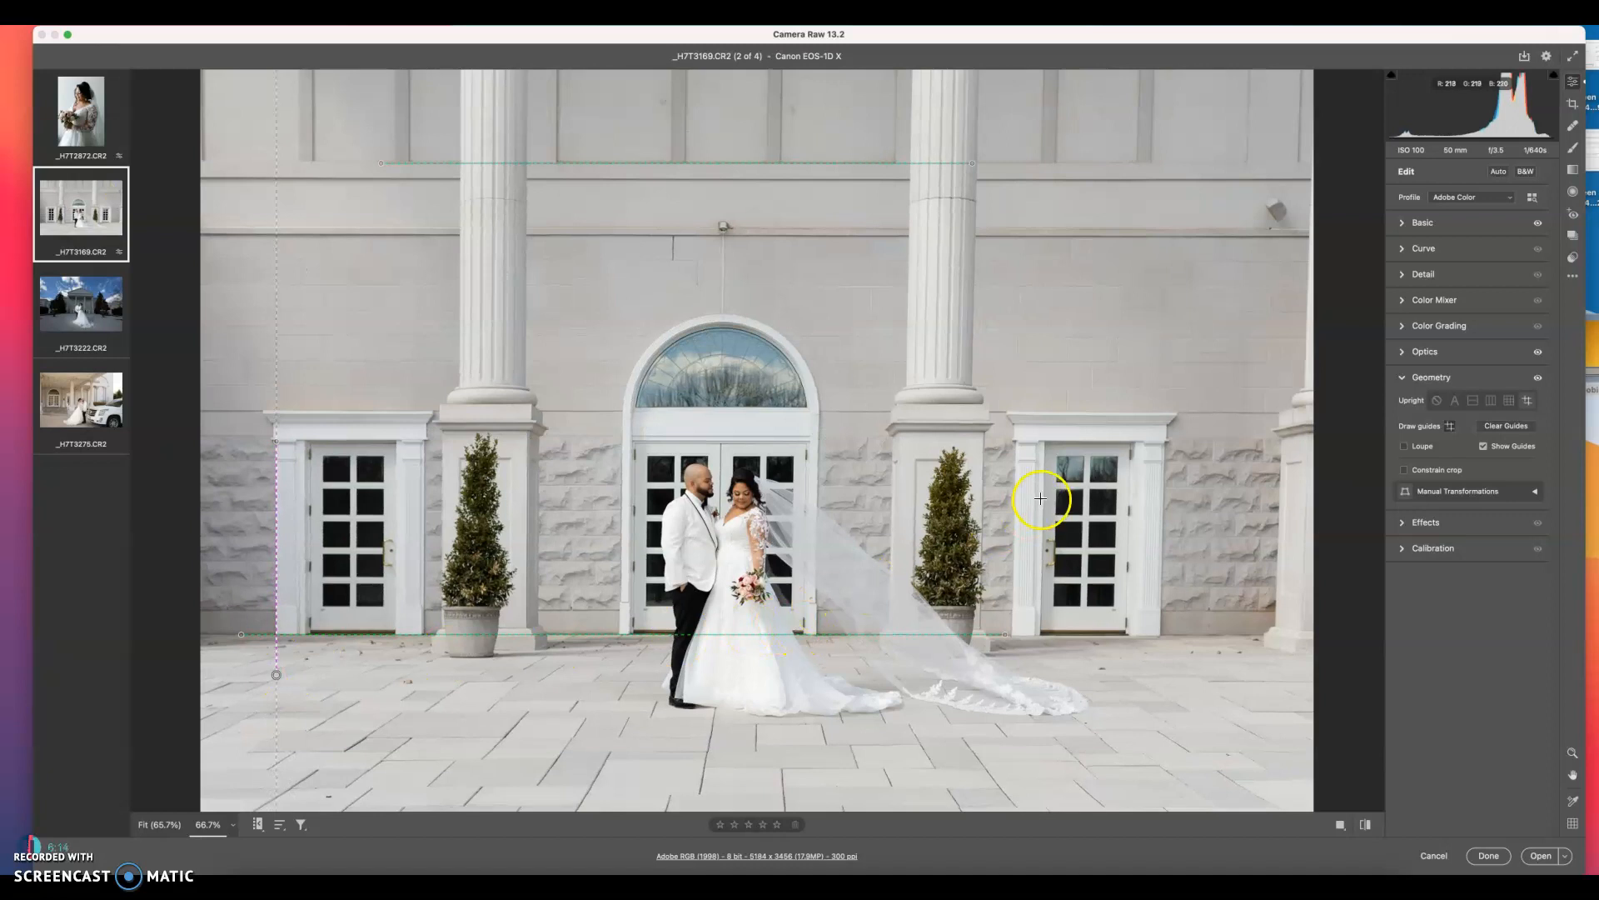
{"action": "left_click_drag", "start_coordinate": [1163, 439], "coordinate": [1168, 673]}
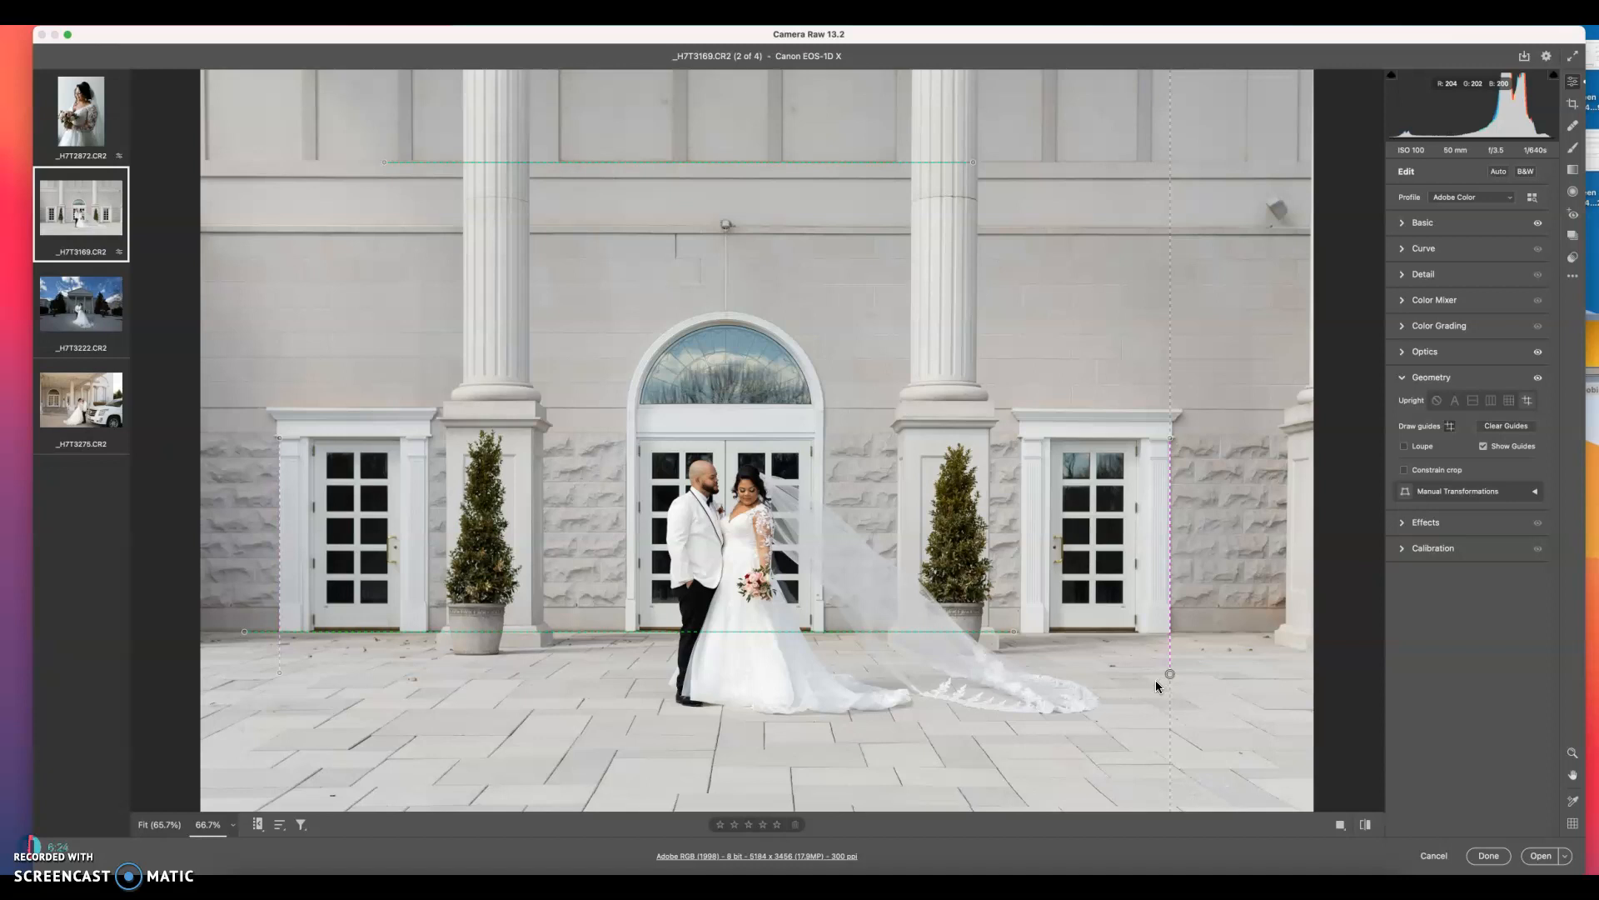
Synchronize the settings of _H7T3169.CR2 to _H7T3222.CR2 using the Default subset.
{"action": "left_click", "coordinate": [98, 319]}
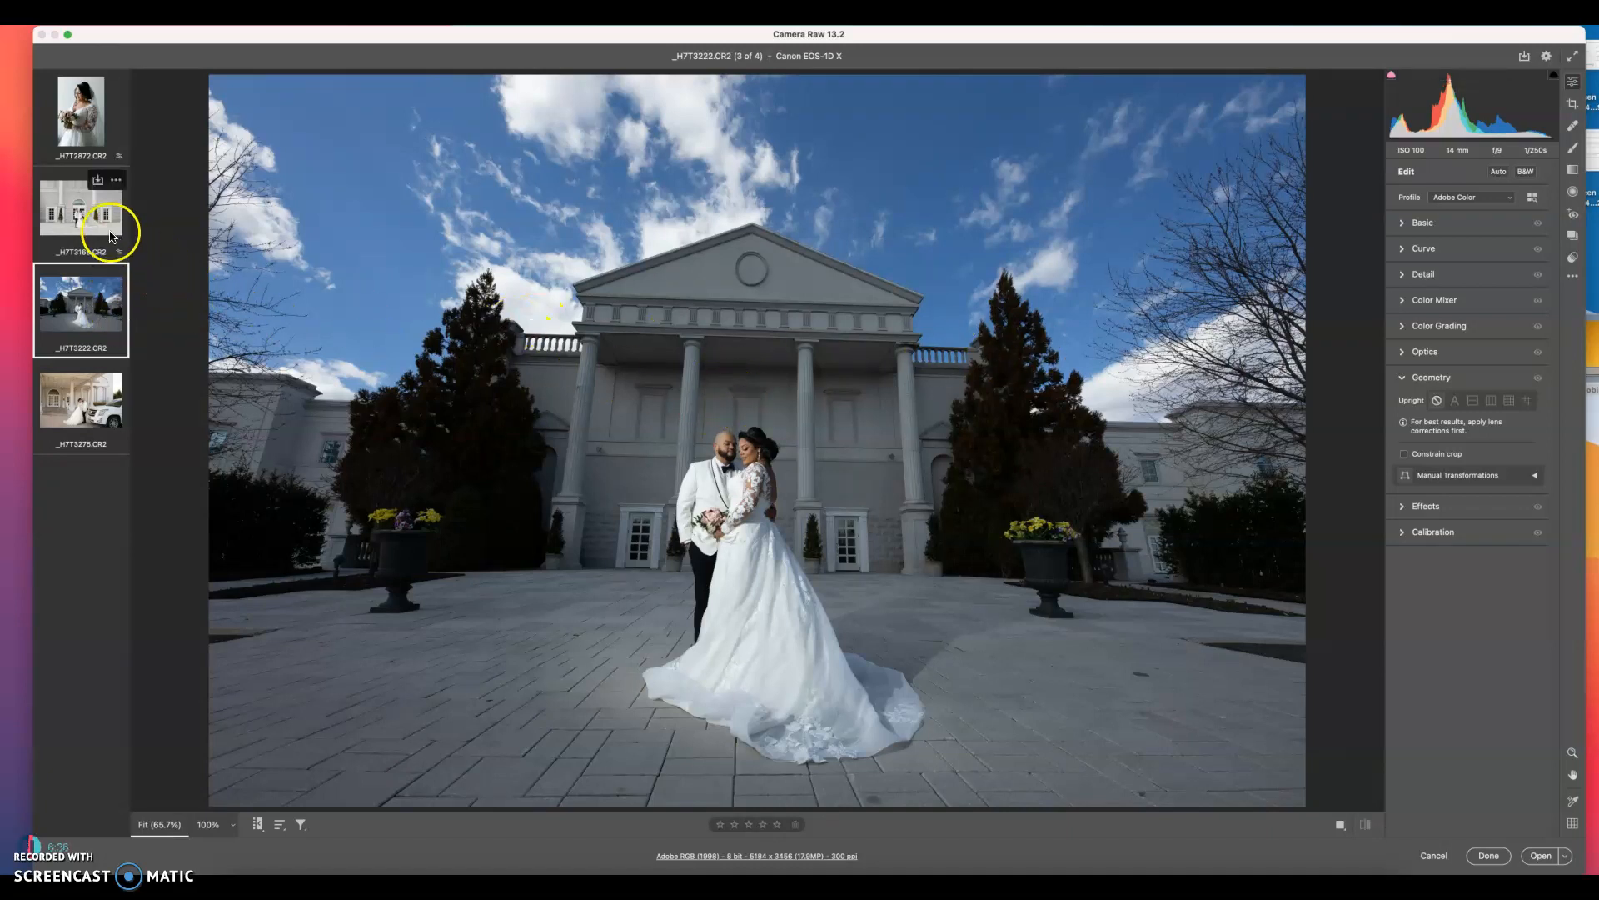
{"action": "left_click", "coordinate": [104, 231]}
{"action": "left_click", "coordinate": [80, 319]}
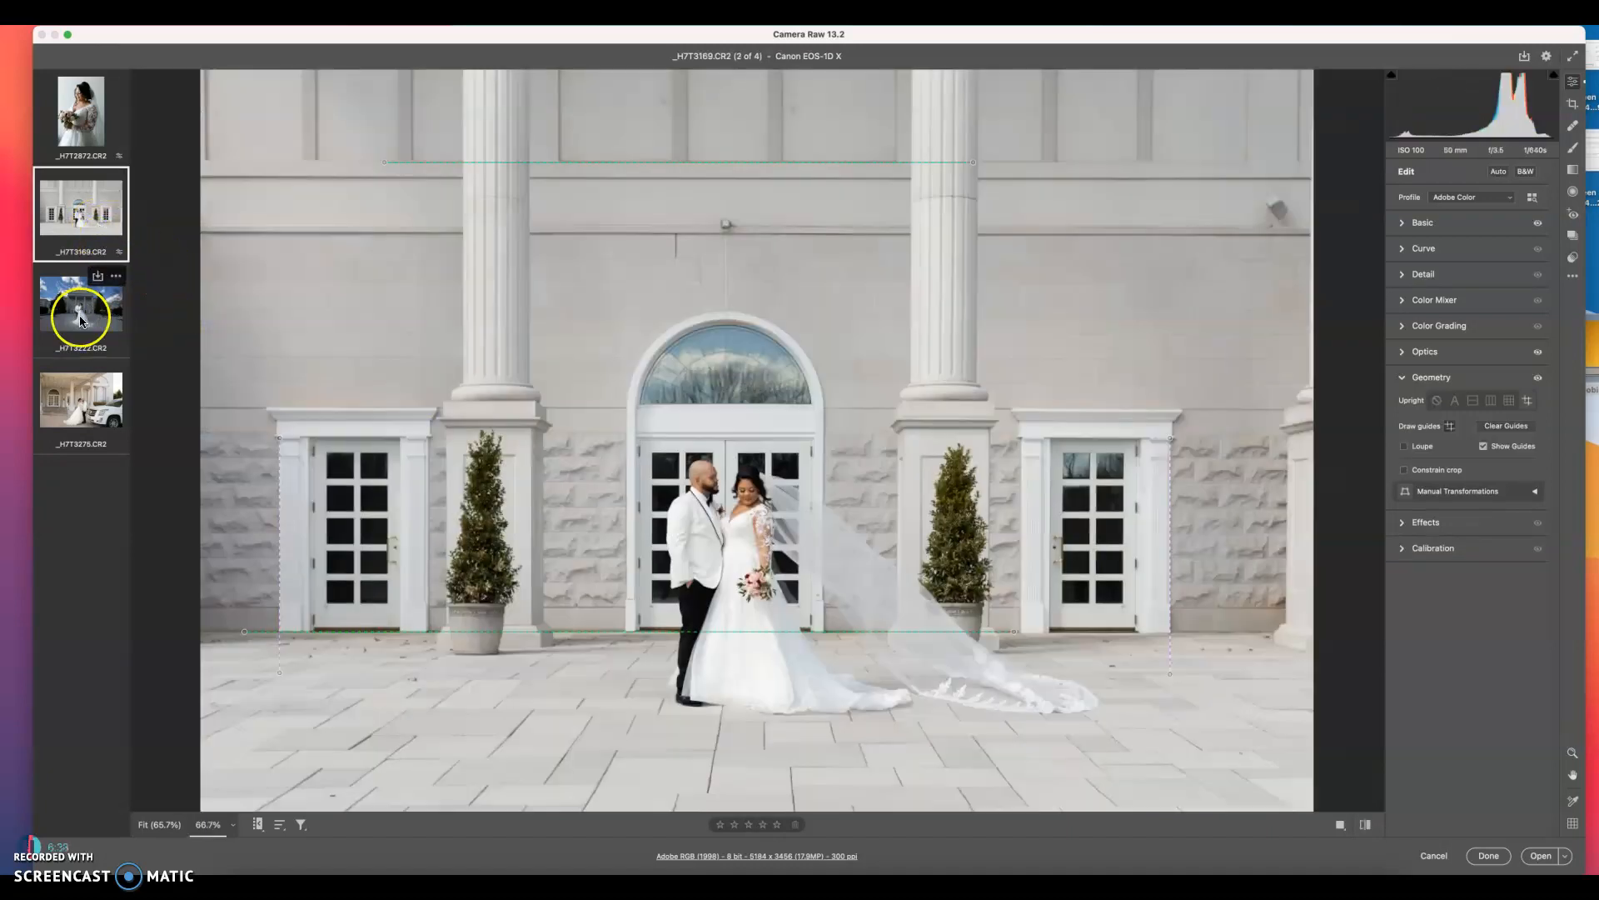
{"action": "left_click", "coordinate": [82, 320], "text": "super"}
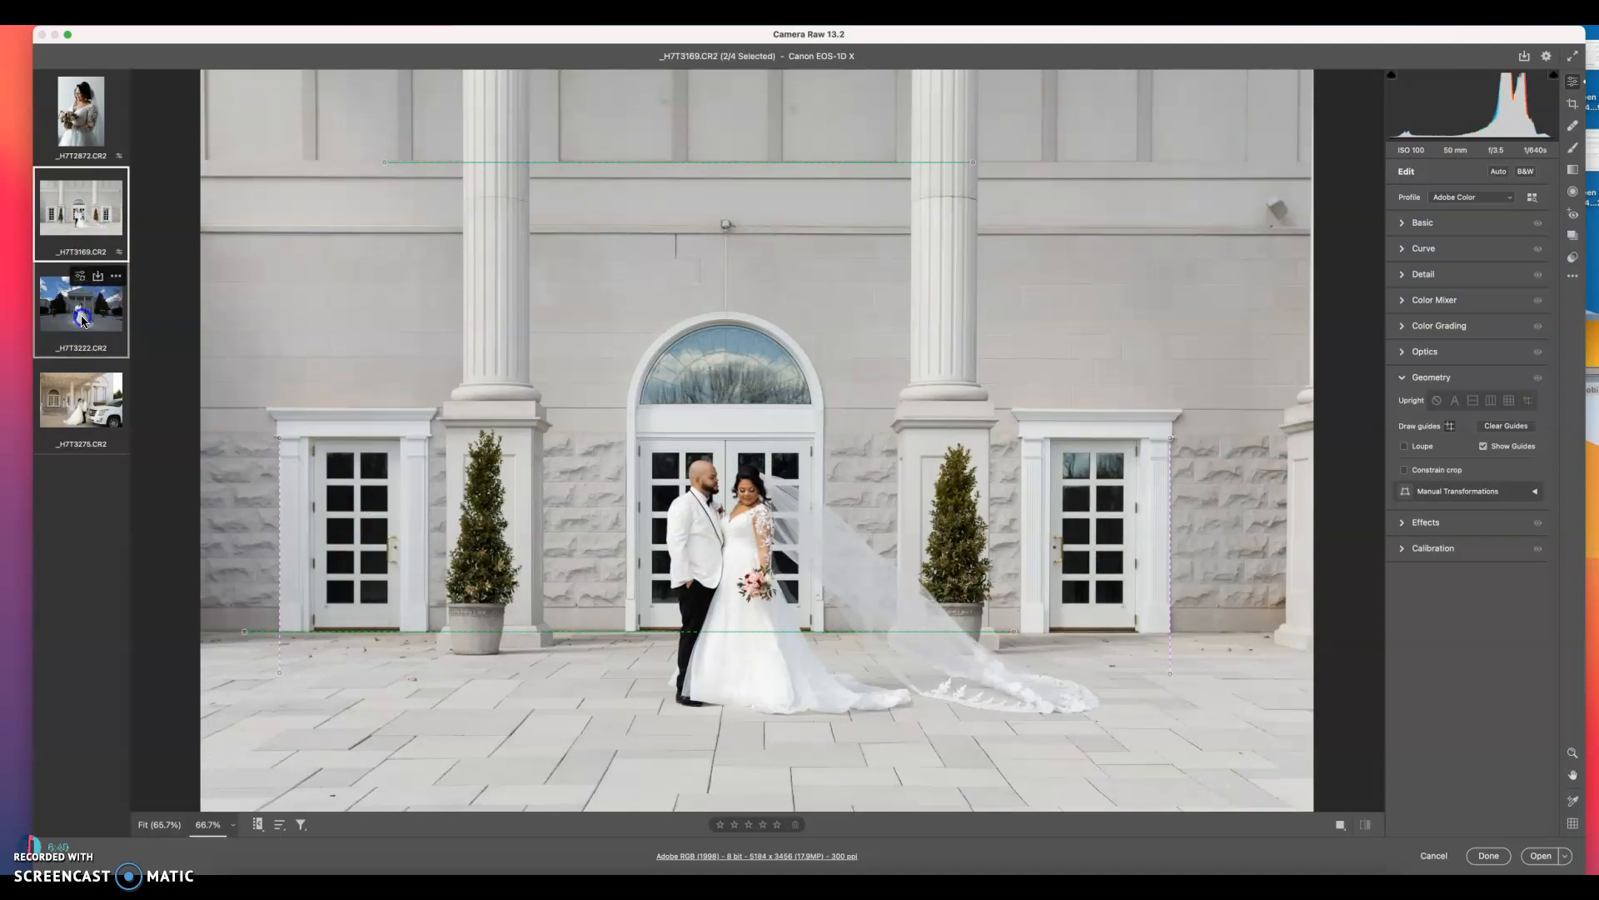
{"action": "right_click", "coordinate": [81, 218]}
{"action": "left_click", "coordinate": [137, 297]}
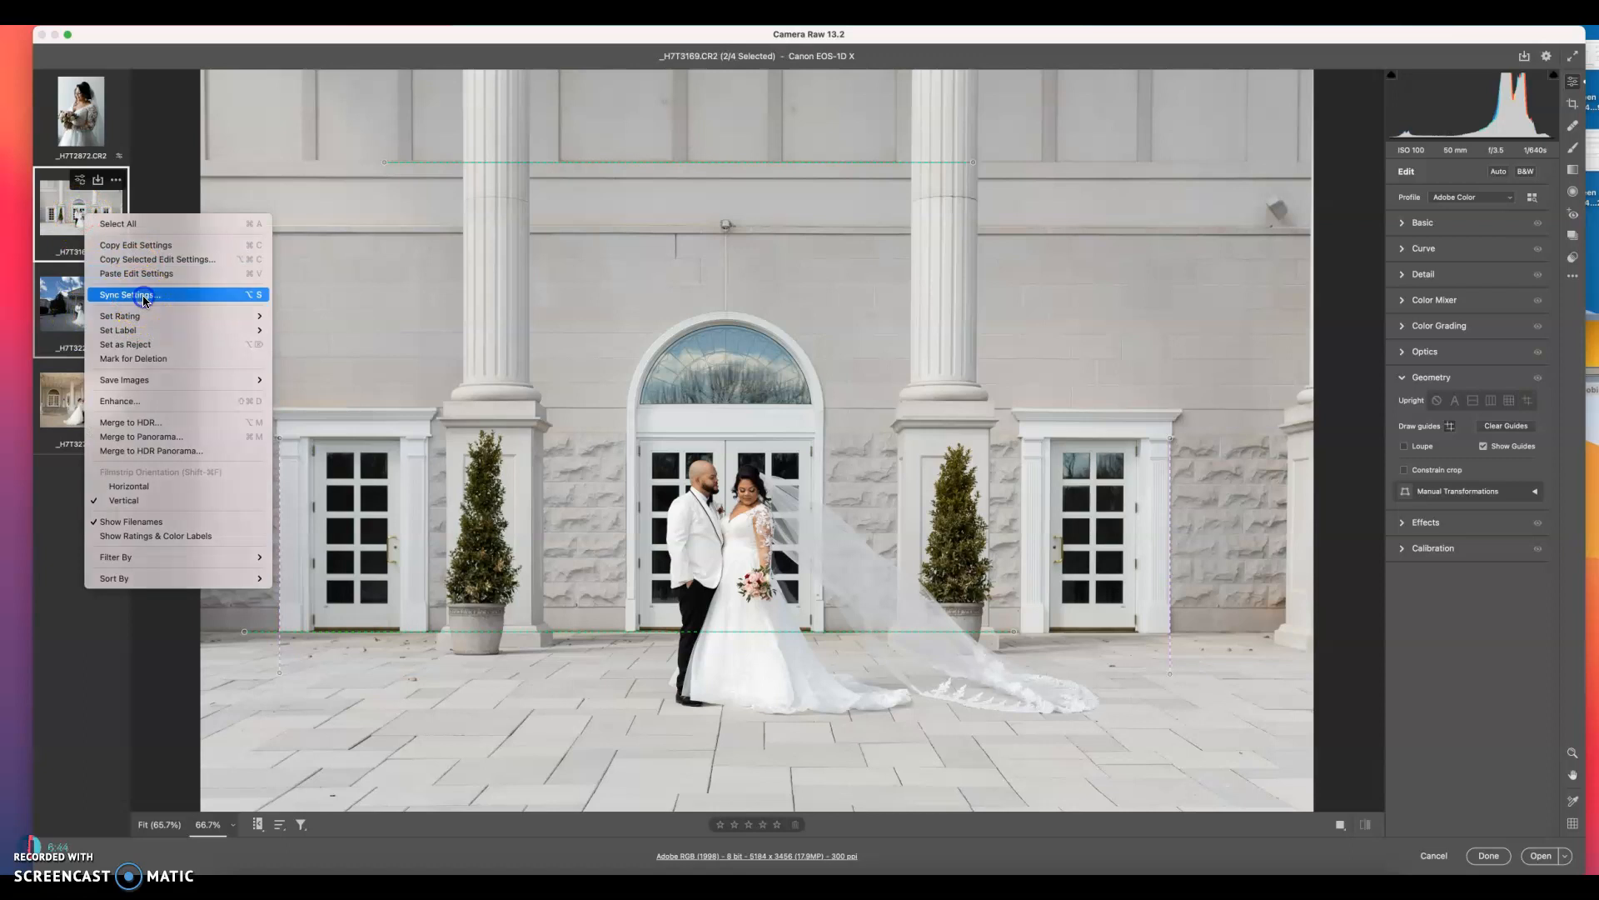
{"action": "left_click", "coordinate": [972, 207]}
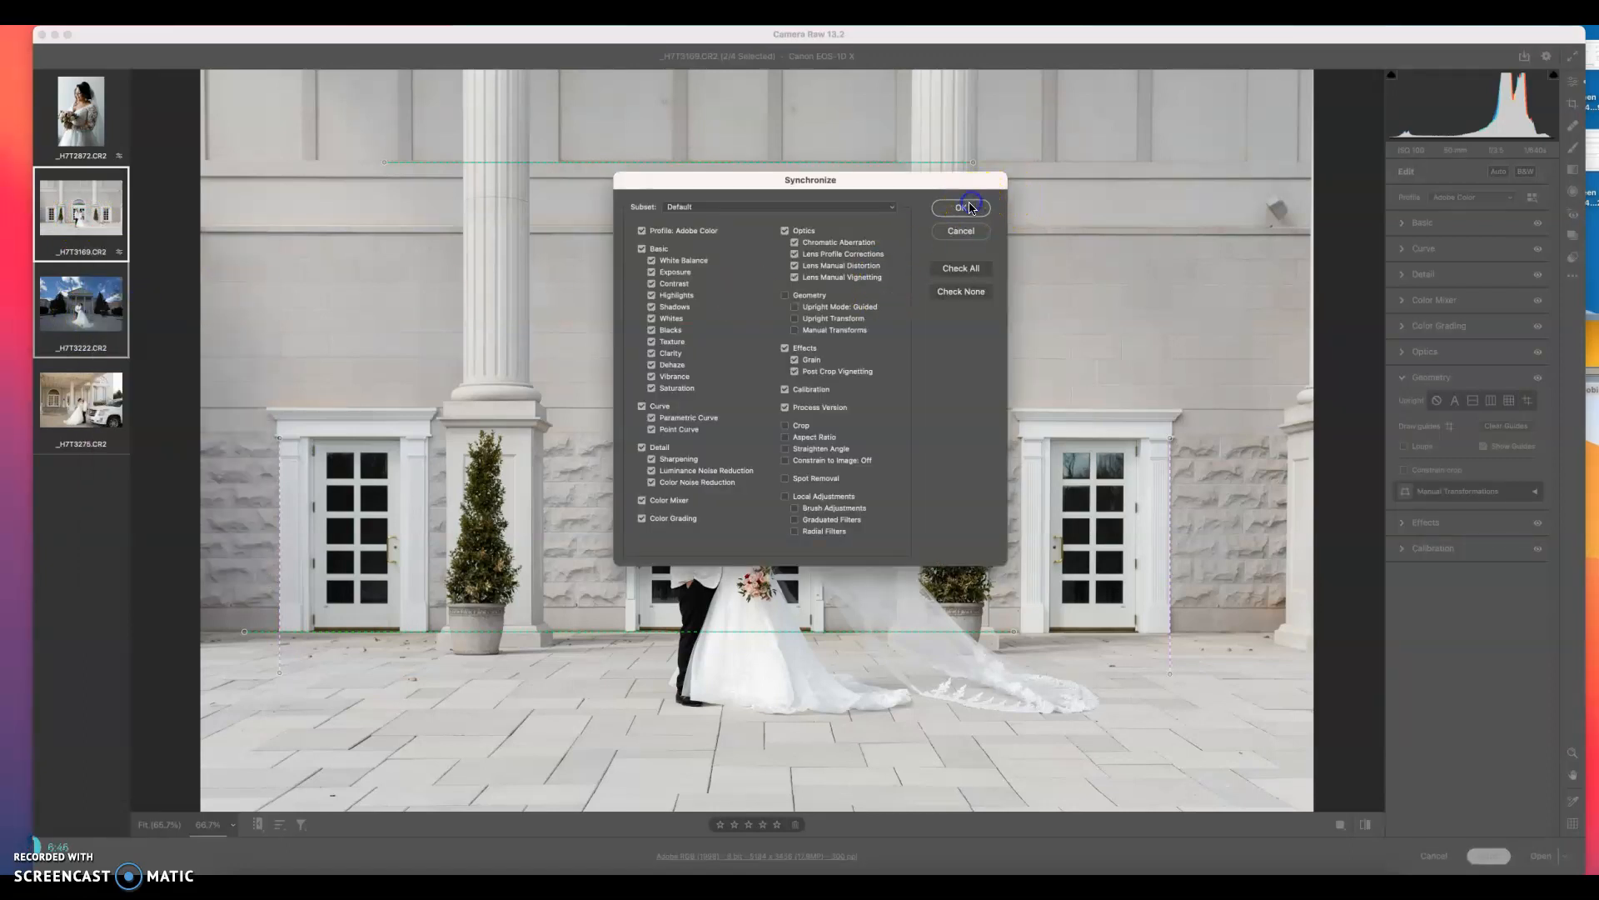
Set Exposure to +0.75 and Temperature to 6150 for _H7T3222.CR2.
{"action": "left_click", "coordinate": [84, 313]}
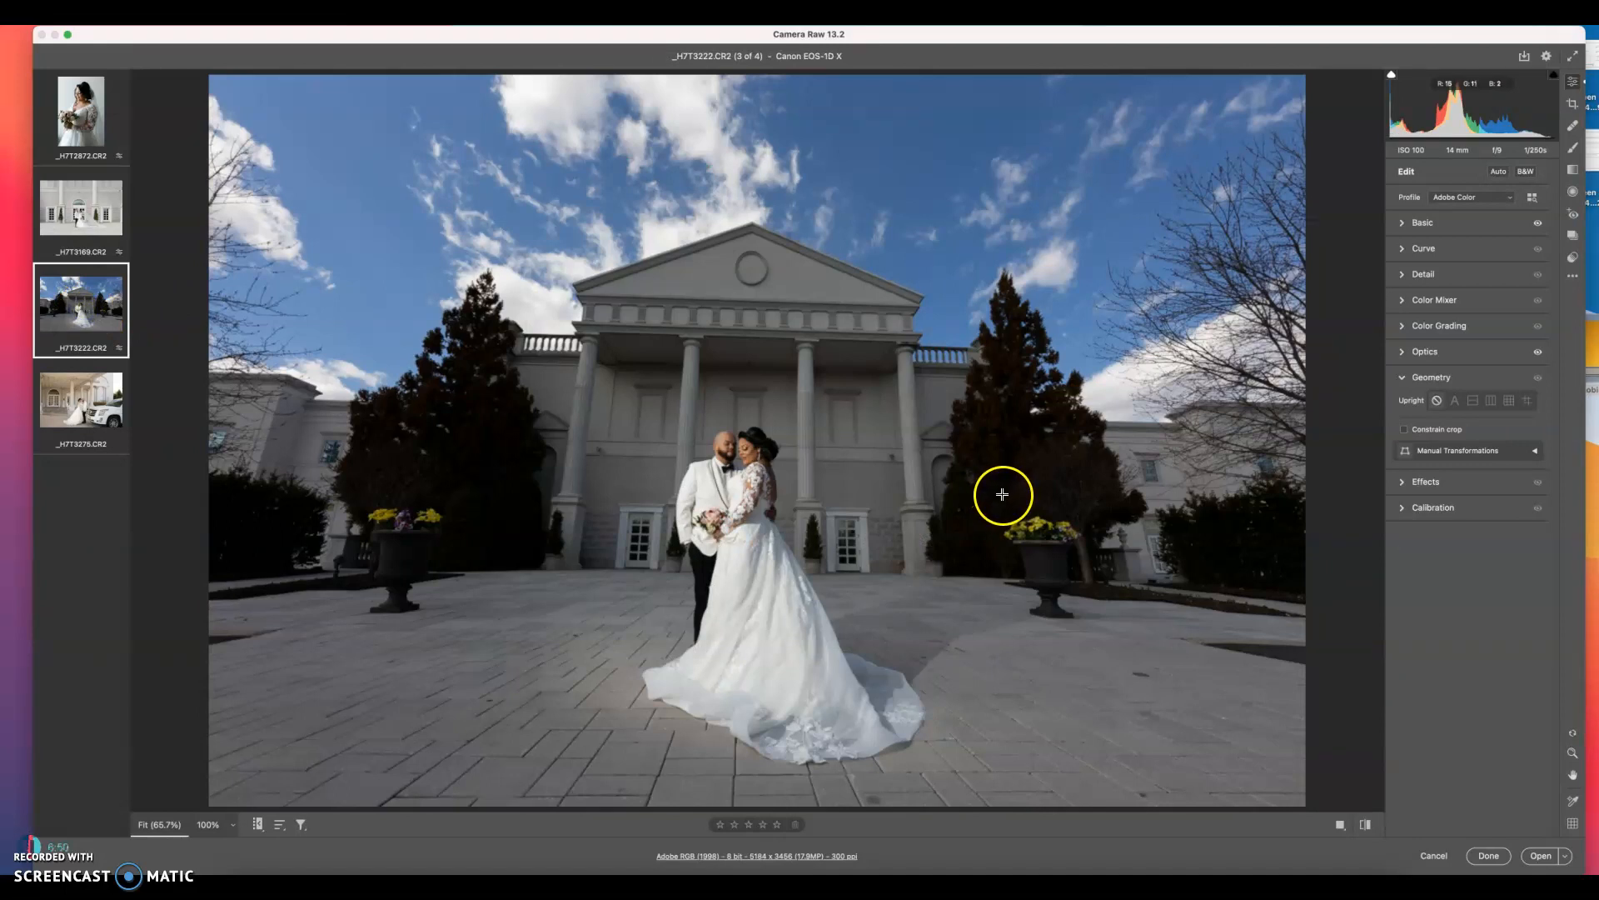
{"action": "left_click", "coordinate": [1422, 222]}
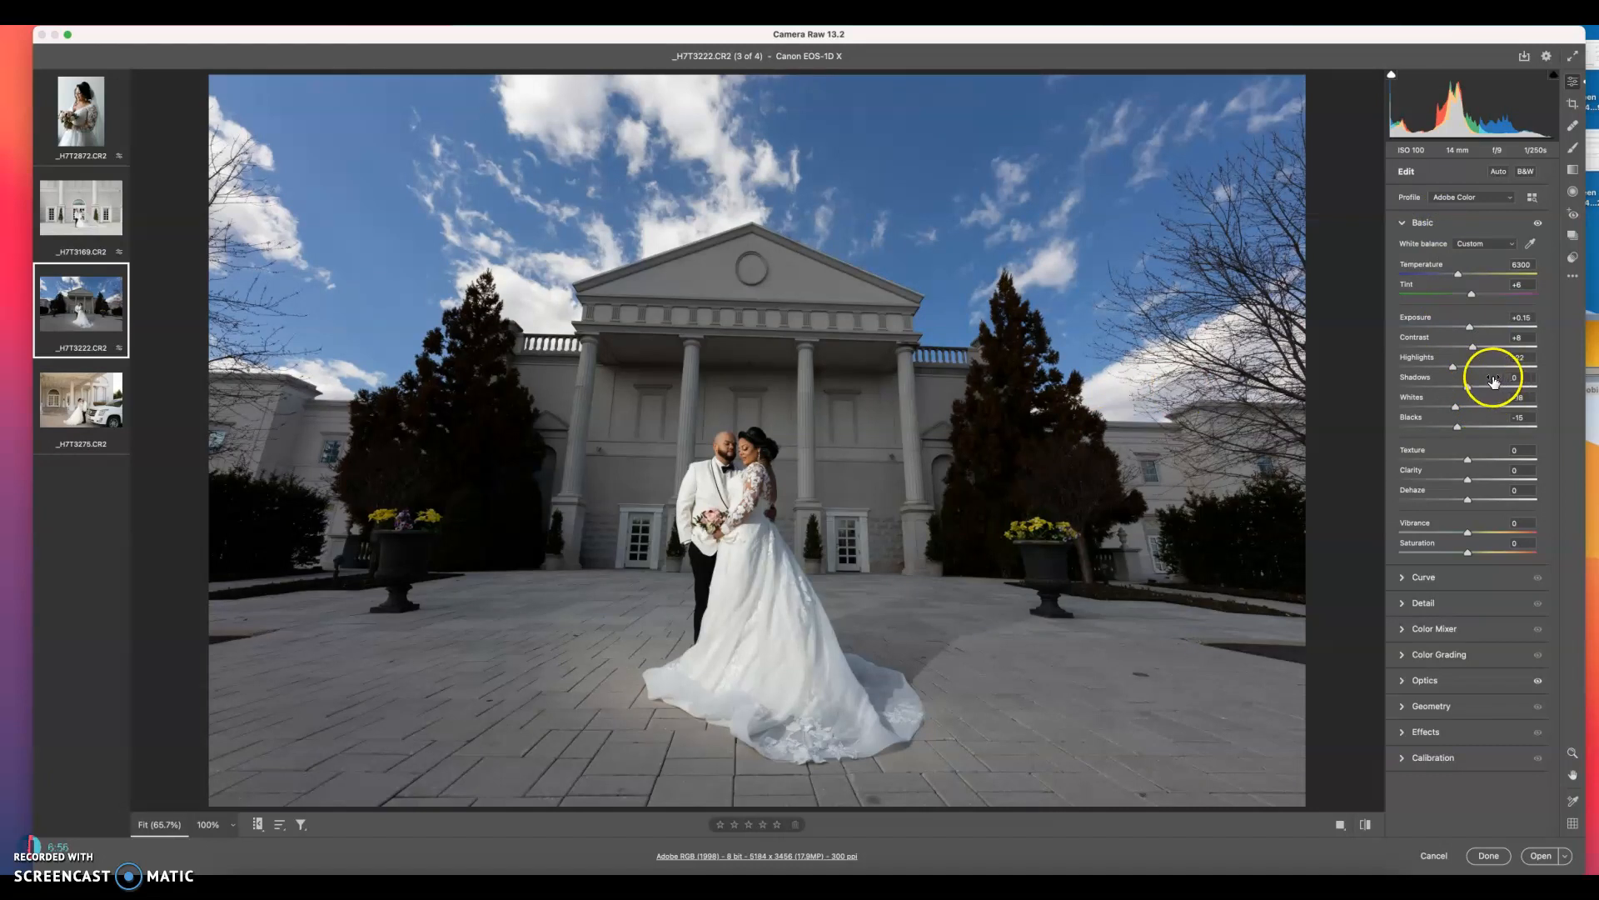
{"action": "left_click", "coordinate": [1476, 327]}
{"action": "left_click_drag", "start_coordinate": [1476, 329], "coordinate": [1480, 328]}
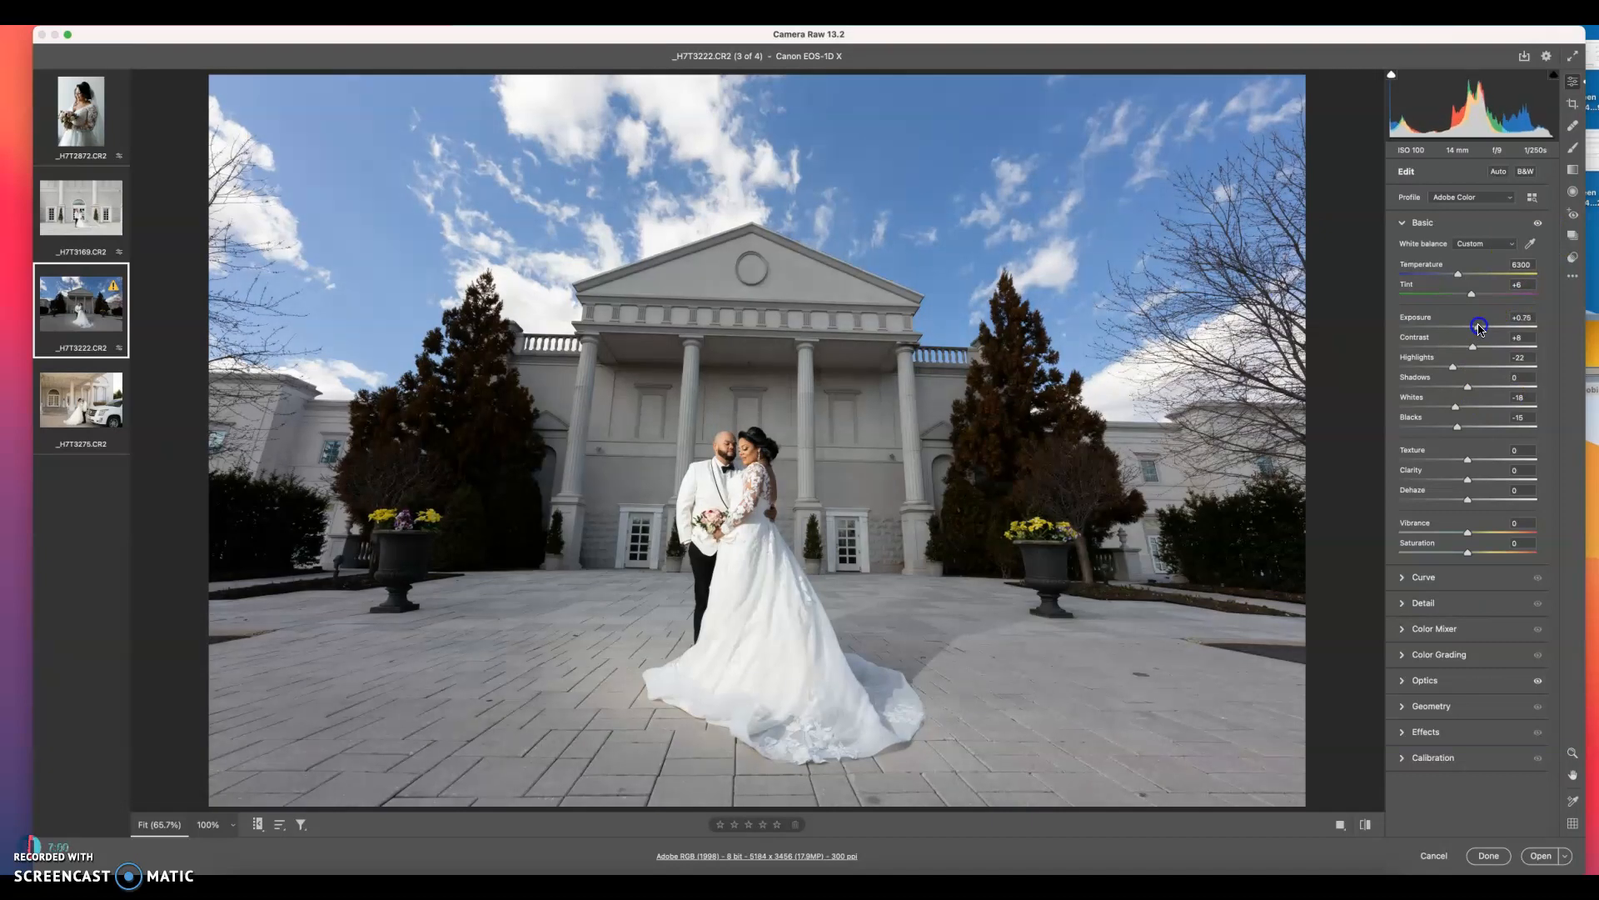
{"action": "left_click", "coordinate": [1458, 275]}
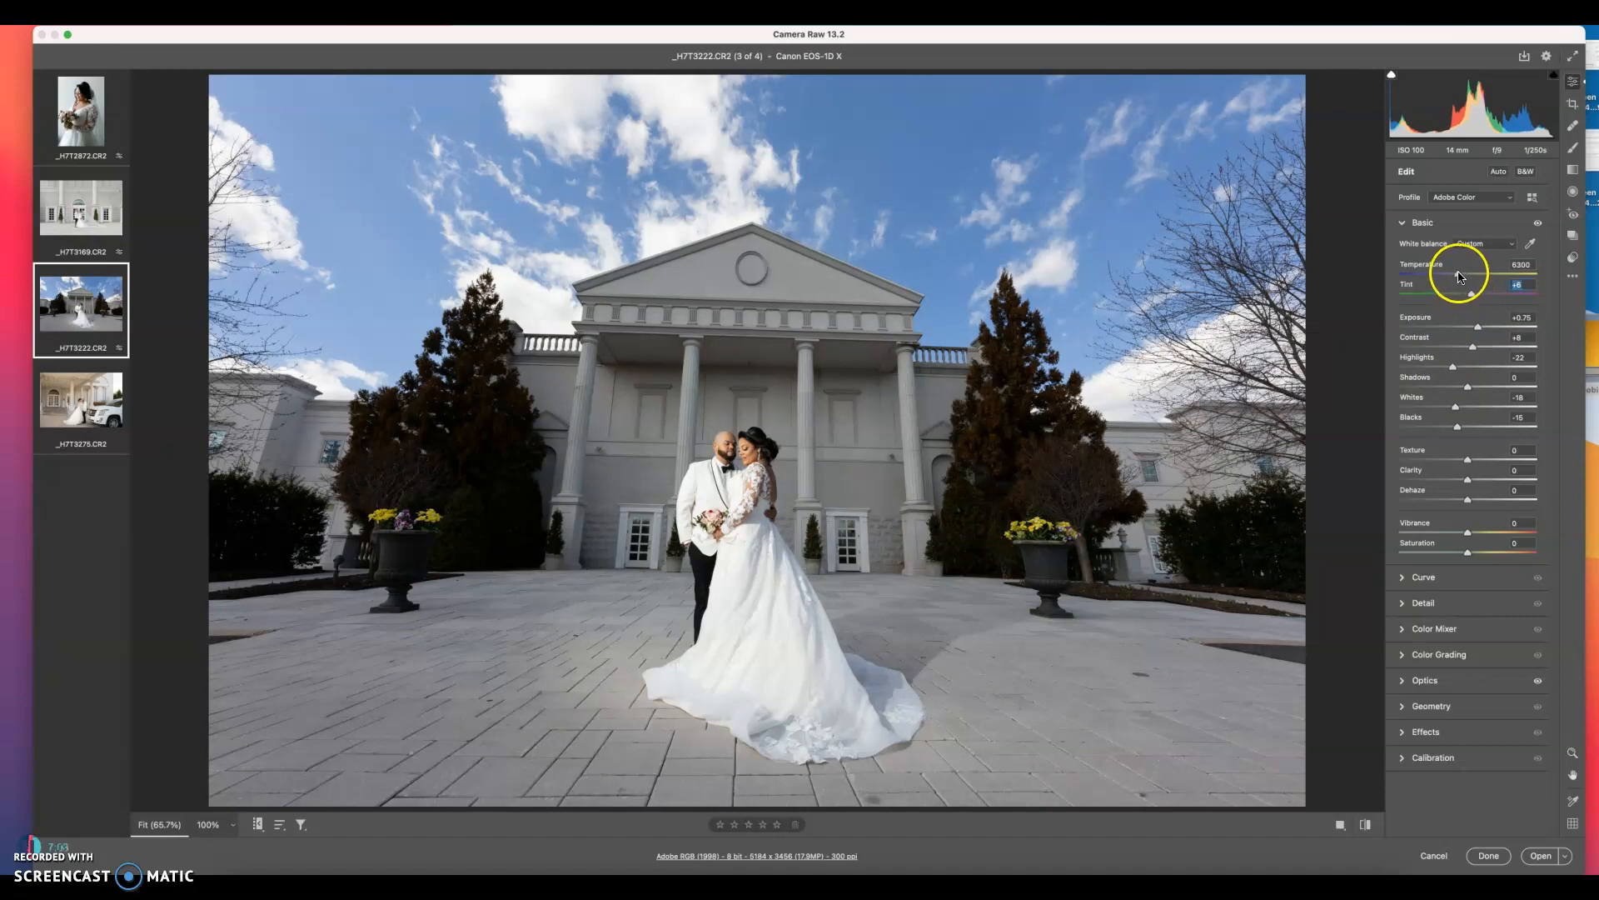
{"action": "left_click_drag", "start_coordinate": [1458, 277], "coordinate": [1456, 277]}
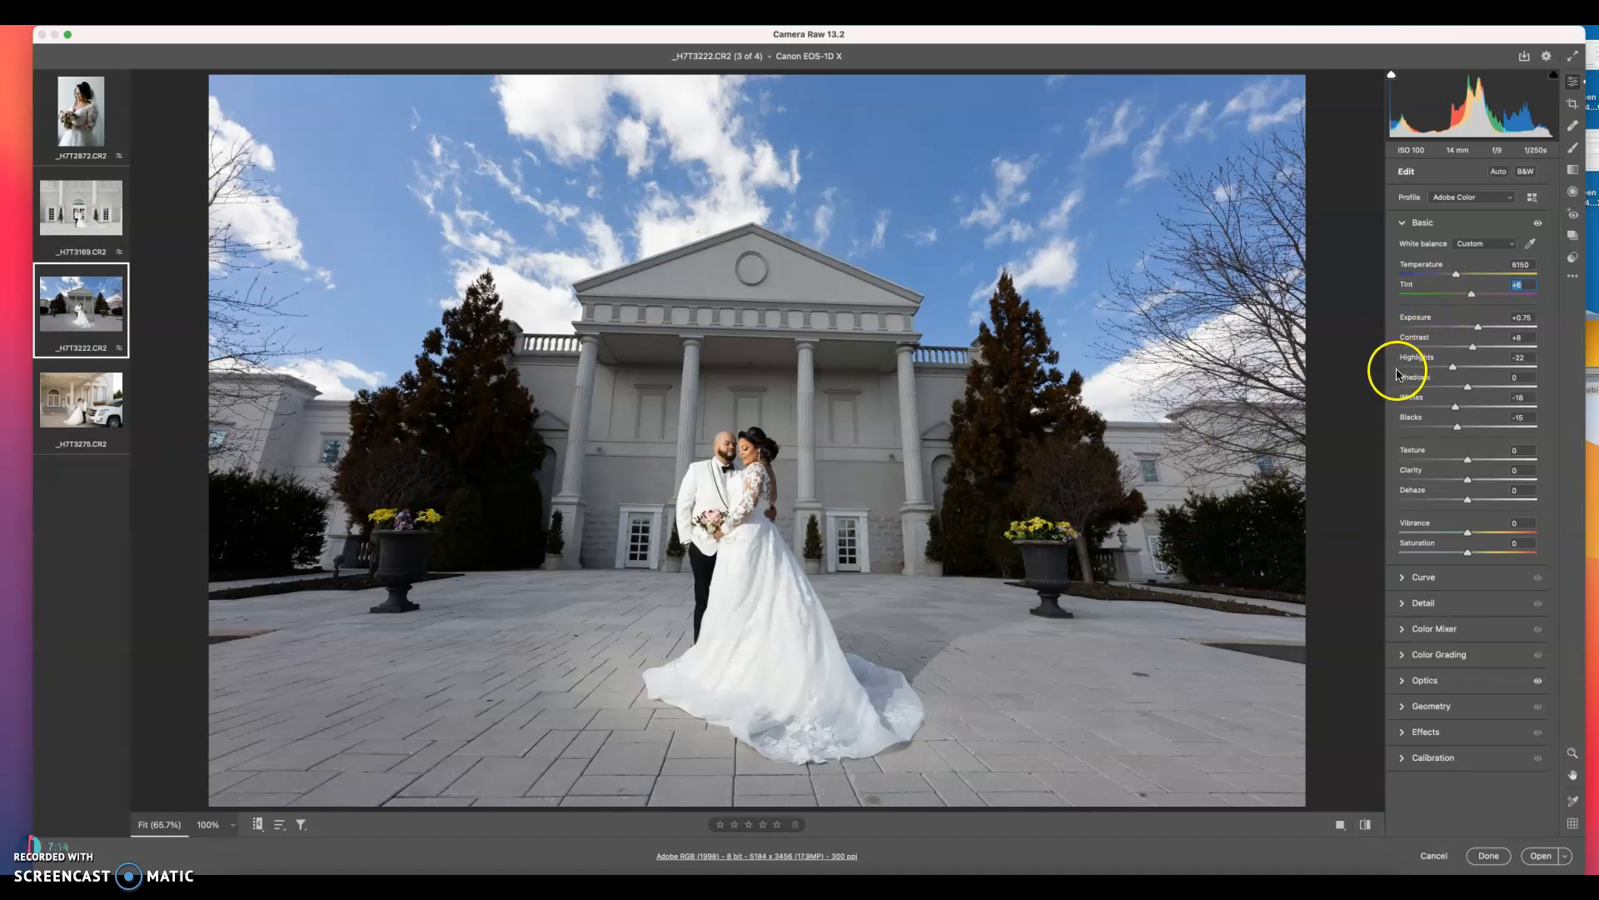
Set the mansion photo's Highlights to -25, Whites to -23 and Vibrance to +3.
{"action": "left_click", "coordinate": [1451, 368]}
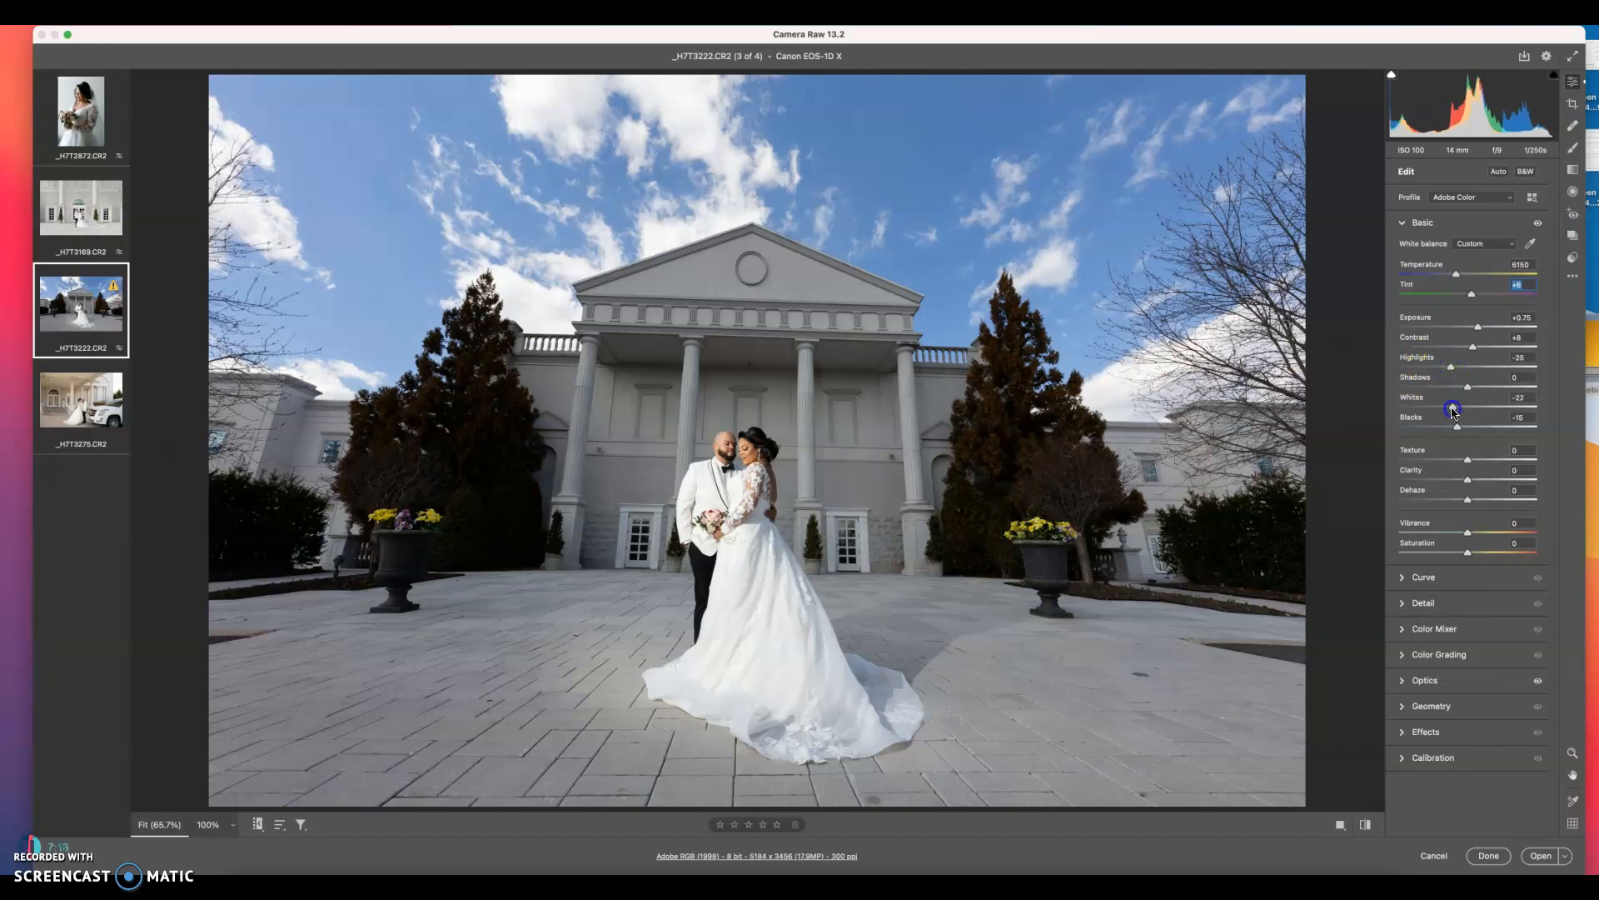
{"action": "left_click_drag", "start_coordinate": [1452, 411], "coordinate": [1449, 411]}
{"action": "left_click", "coordinate": [1468, 534]}
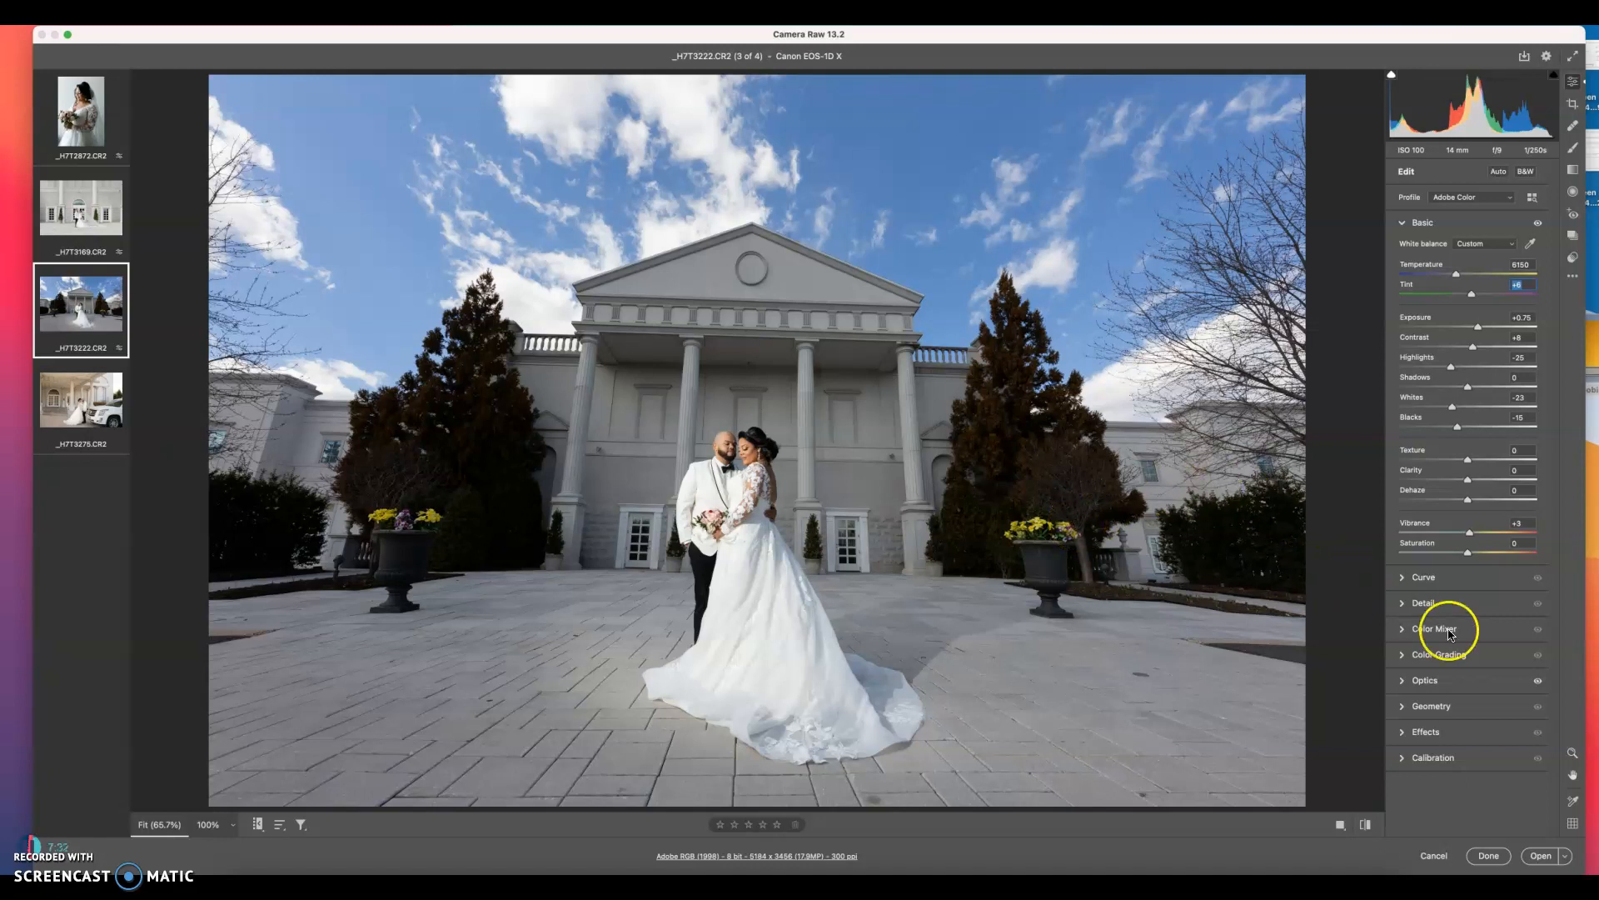
Turn on Guided Upright for the mansion photo and draw horizontal guides along the pediment's lower edge and the building's base.
{"action": "left_click", "coordinate": [1417, 680]}
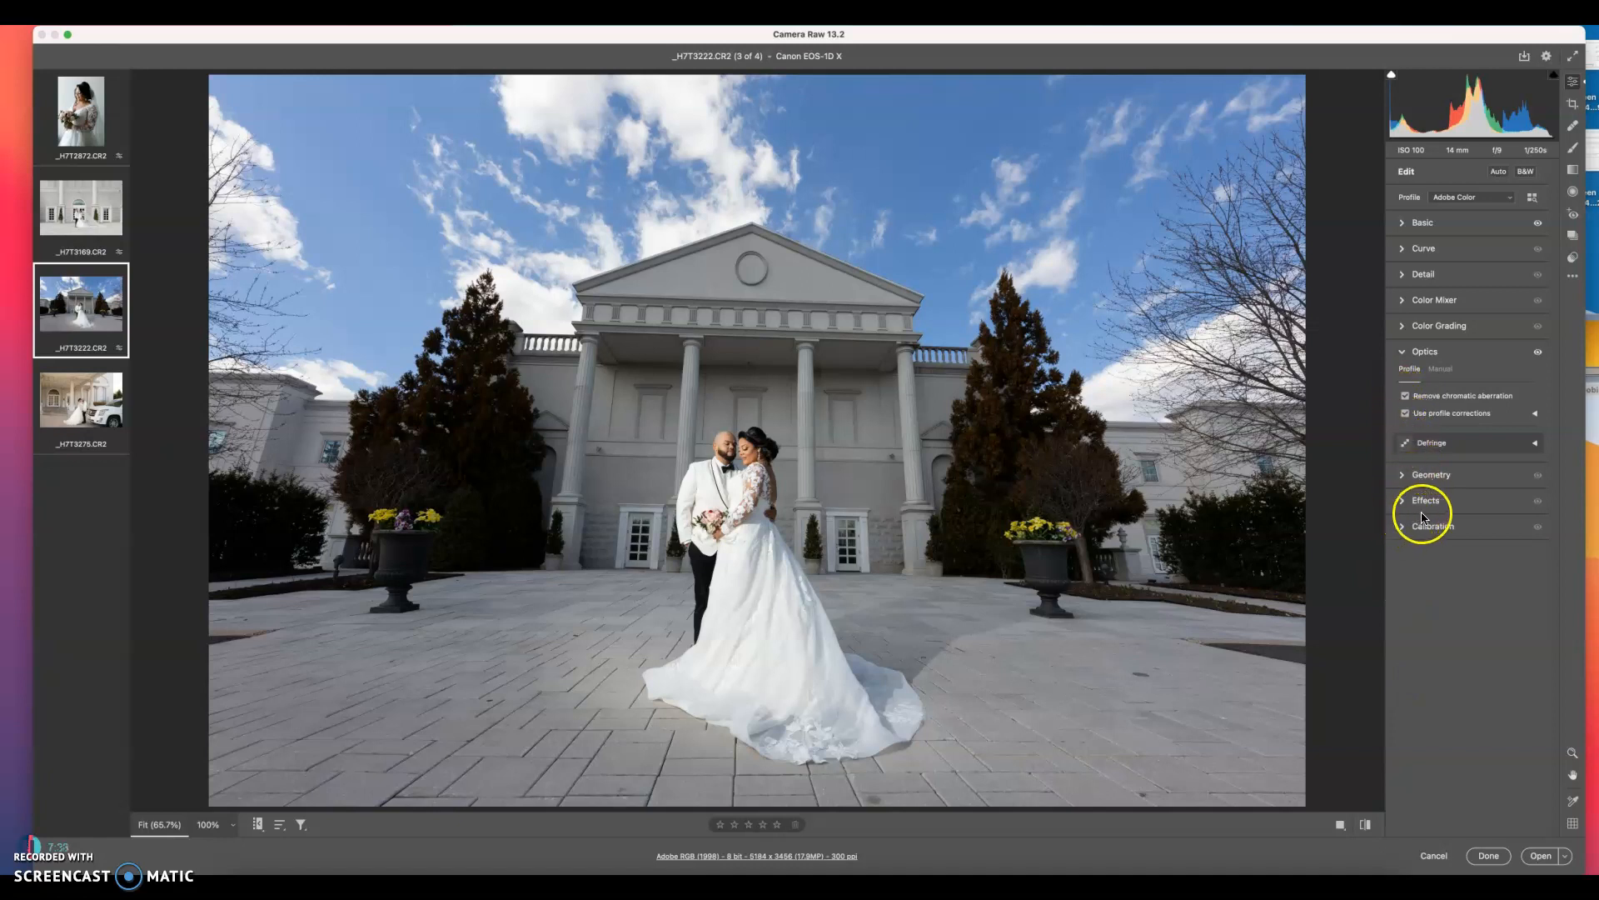
{"action": "left_click", "coordinate": [1453, 481]}
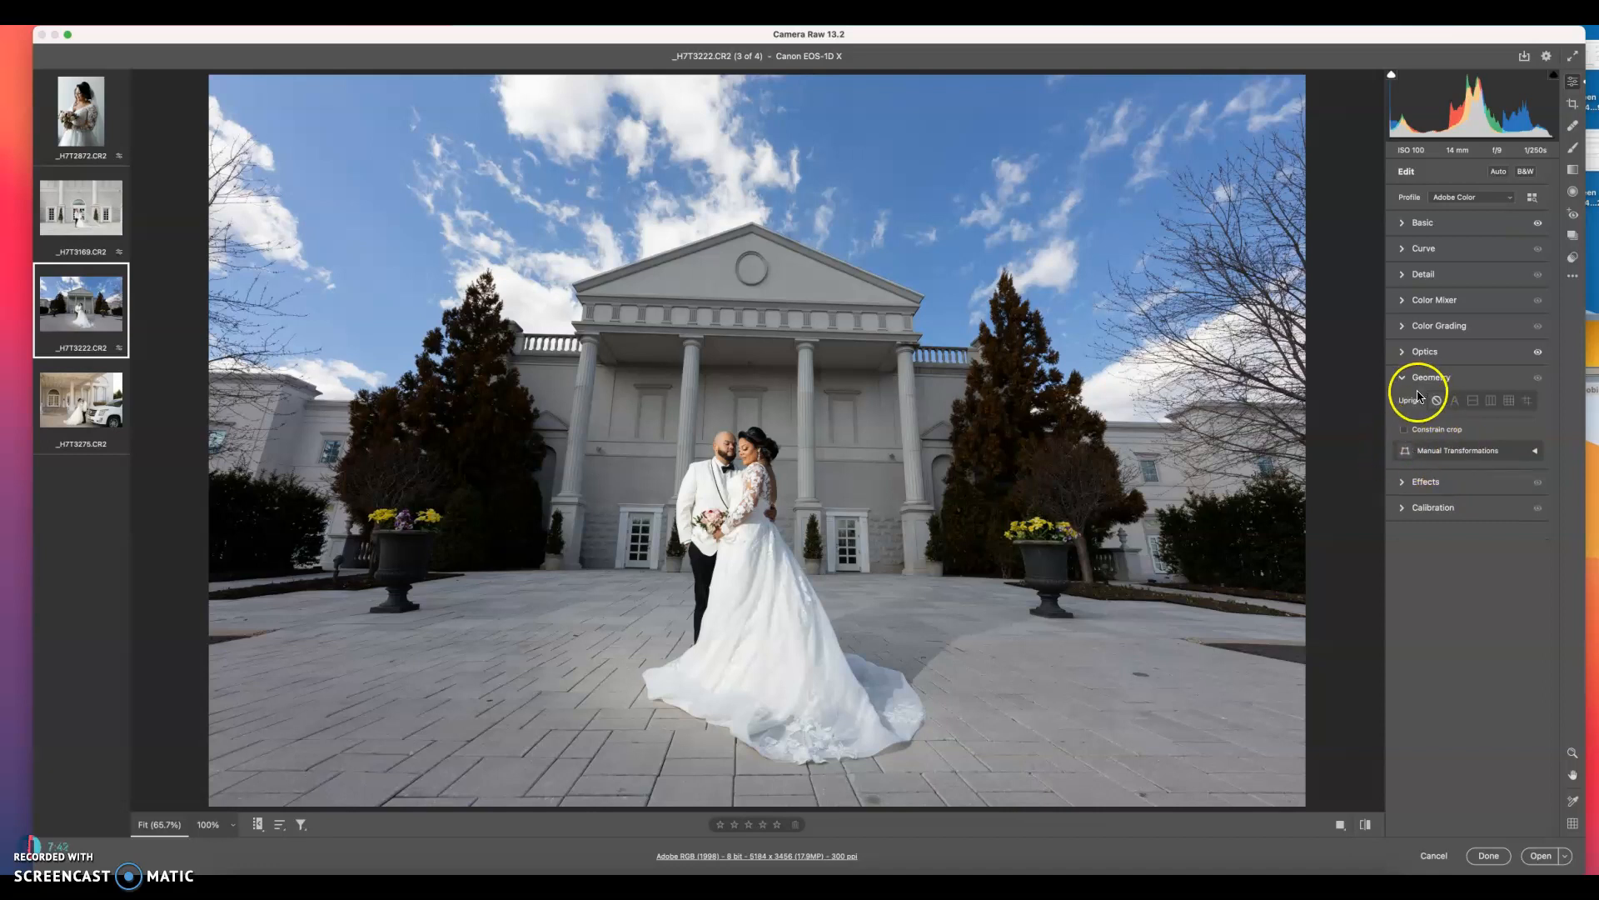
{"action": "left_click", "coordinate": [1527, 399]}
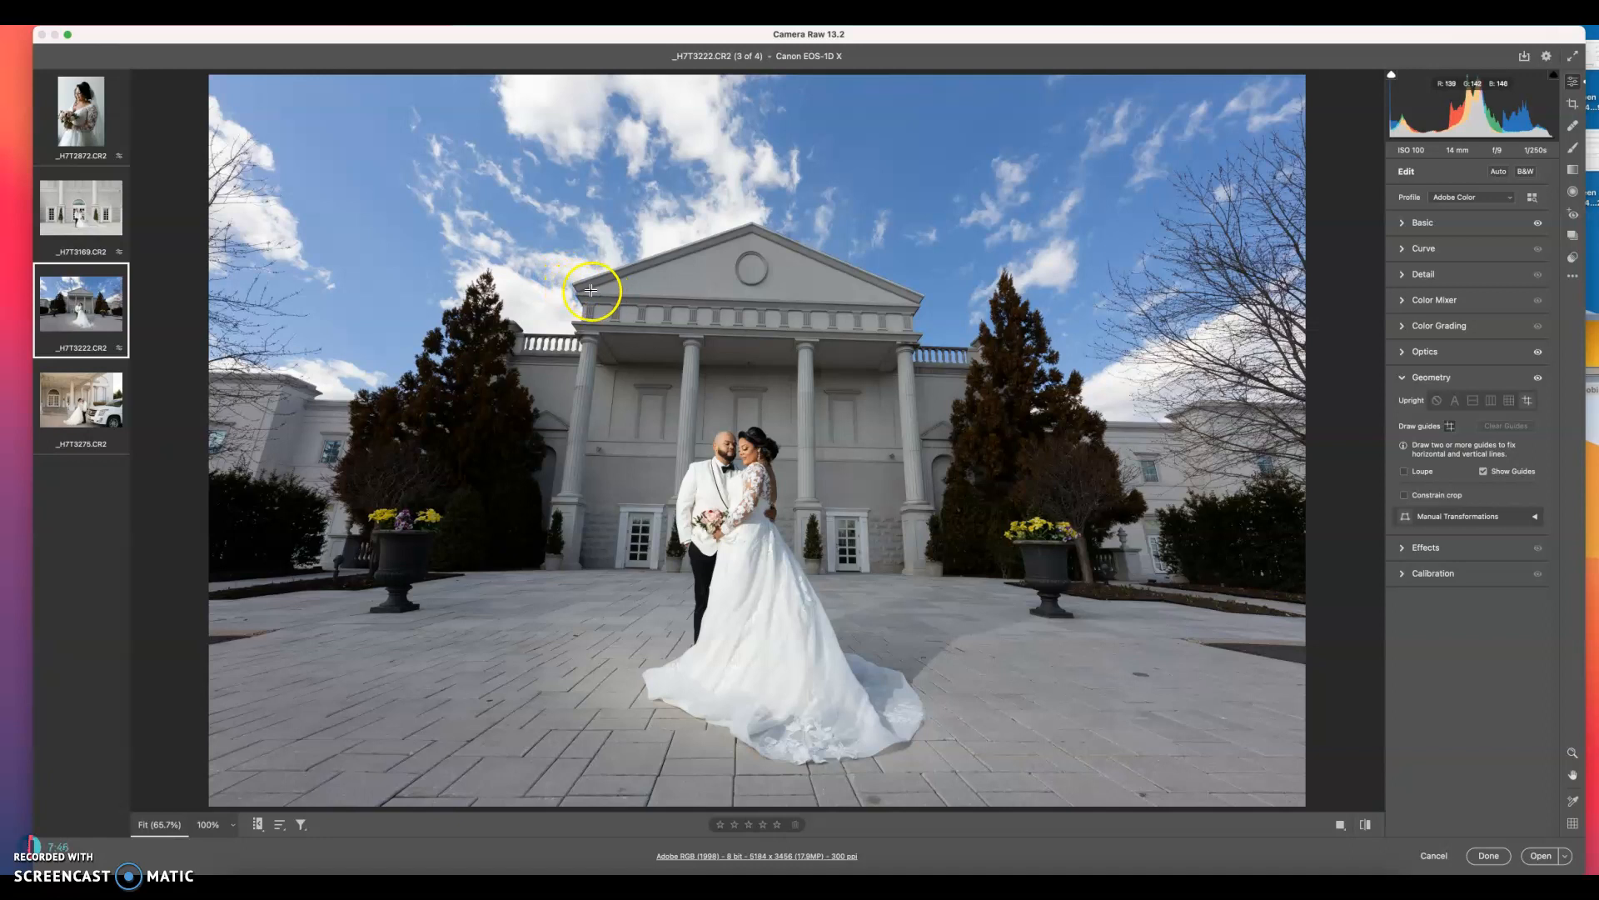
{"action": "left_click_drag", "start_coordinate": [889, 293], "coordinate": [948, 305]}
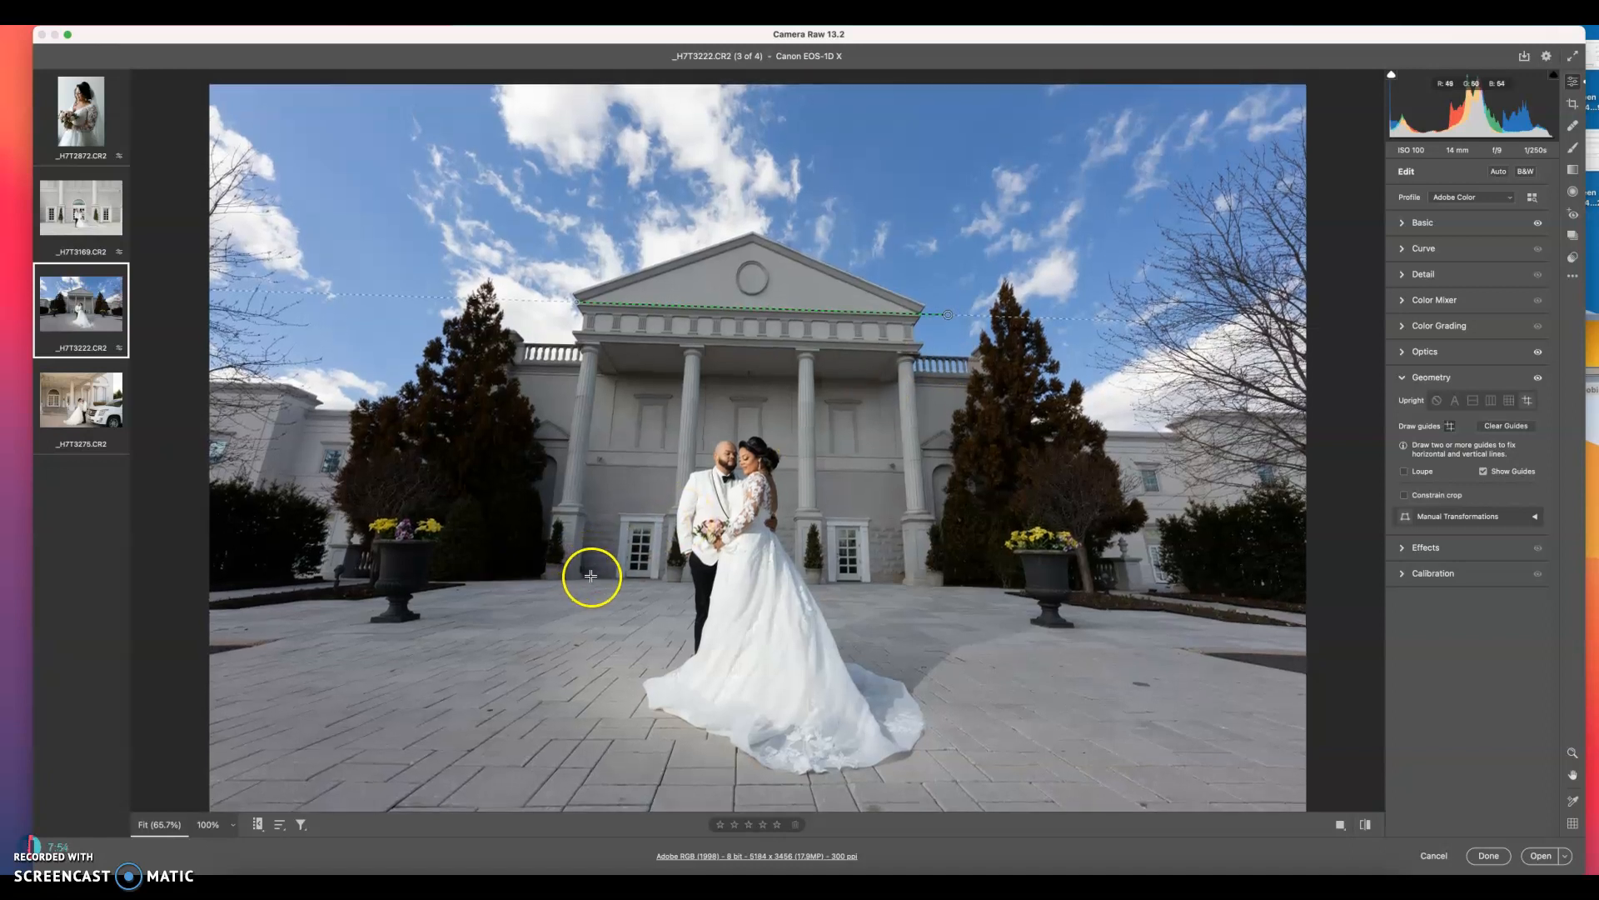
{"action": "left_click_drag", "start_coordinate": [590, 576], "coordinate": [871, 579]}
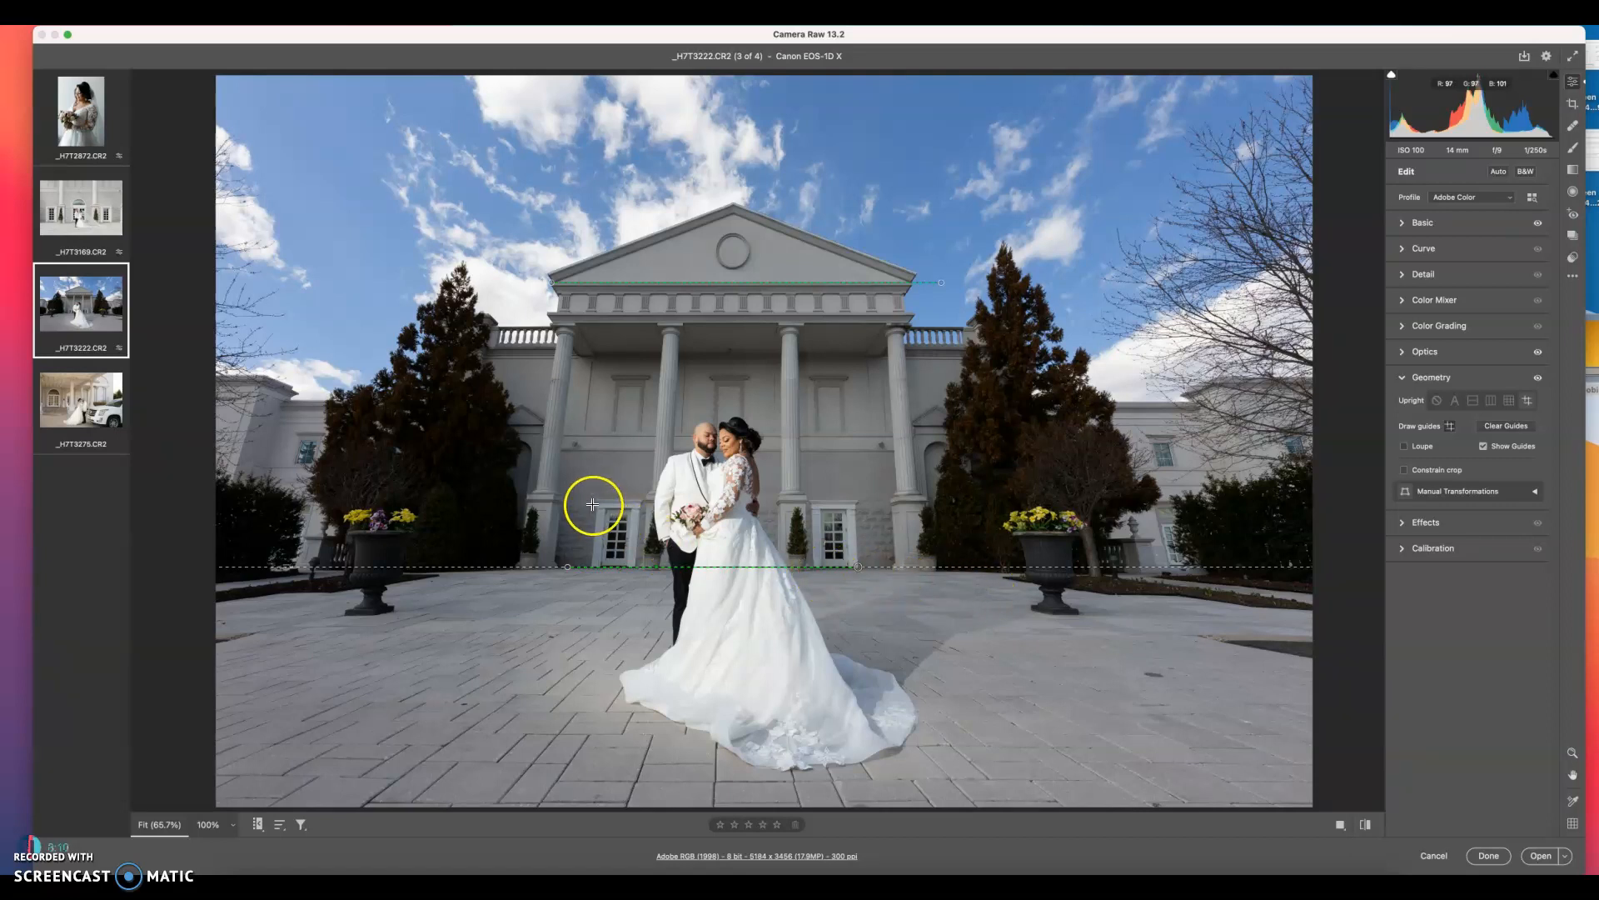
Try vertical guides along the mansion's left and right door frames, and undo both.
{"action": "left_click_drag", "start_coordinate": [597, 506], "coordinate": [587, 605]}
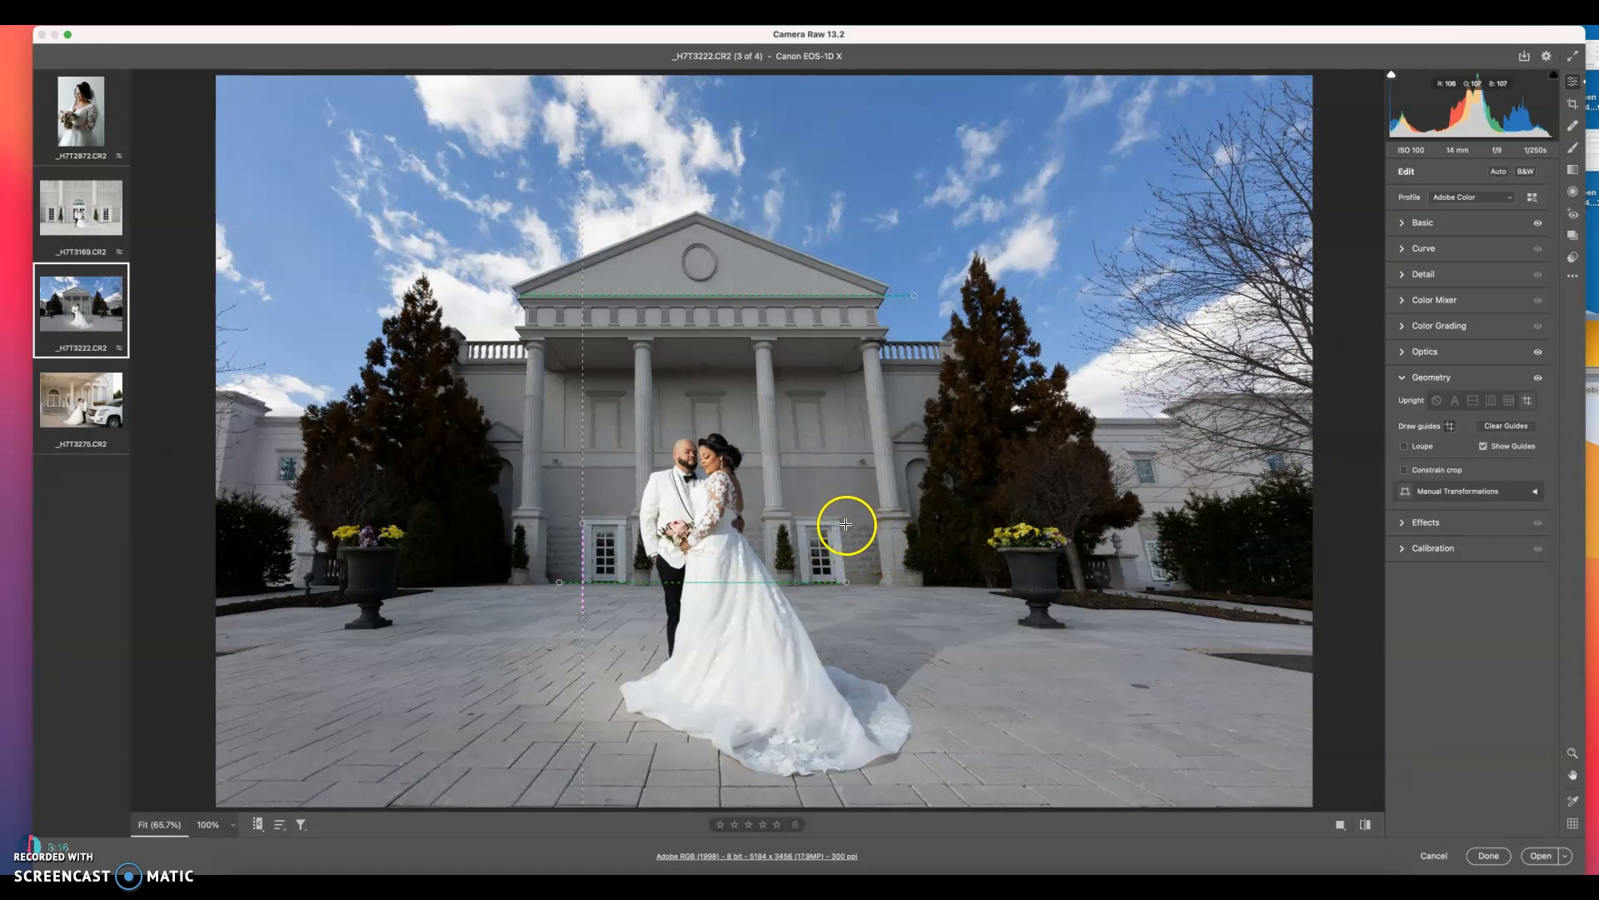
{"action": "left_click_drag", "start_coordinate": [841, 523], "coordinate": [859, 665]}
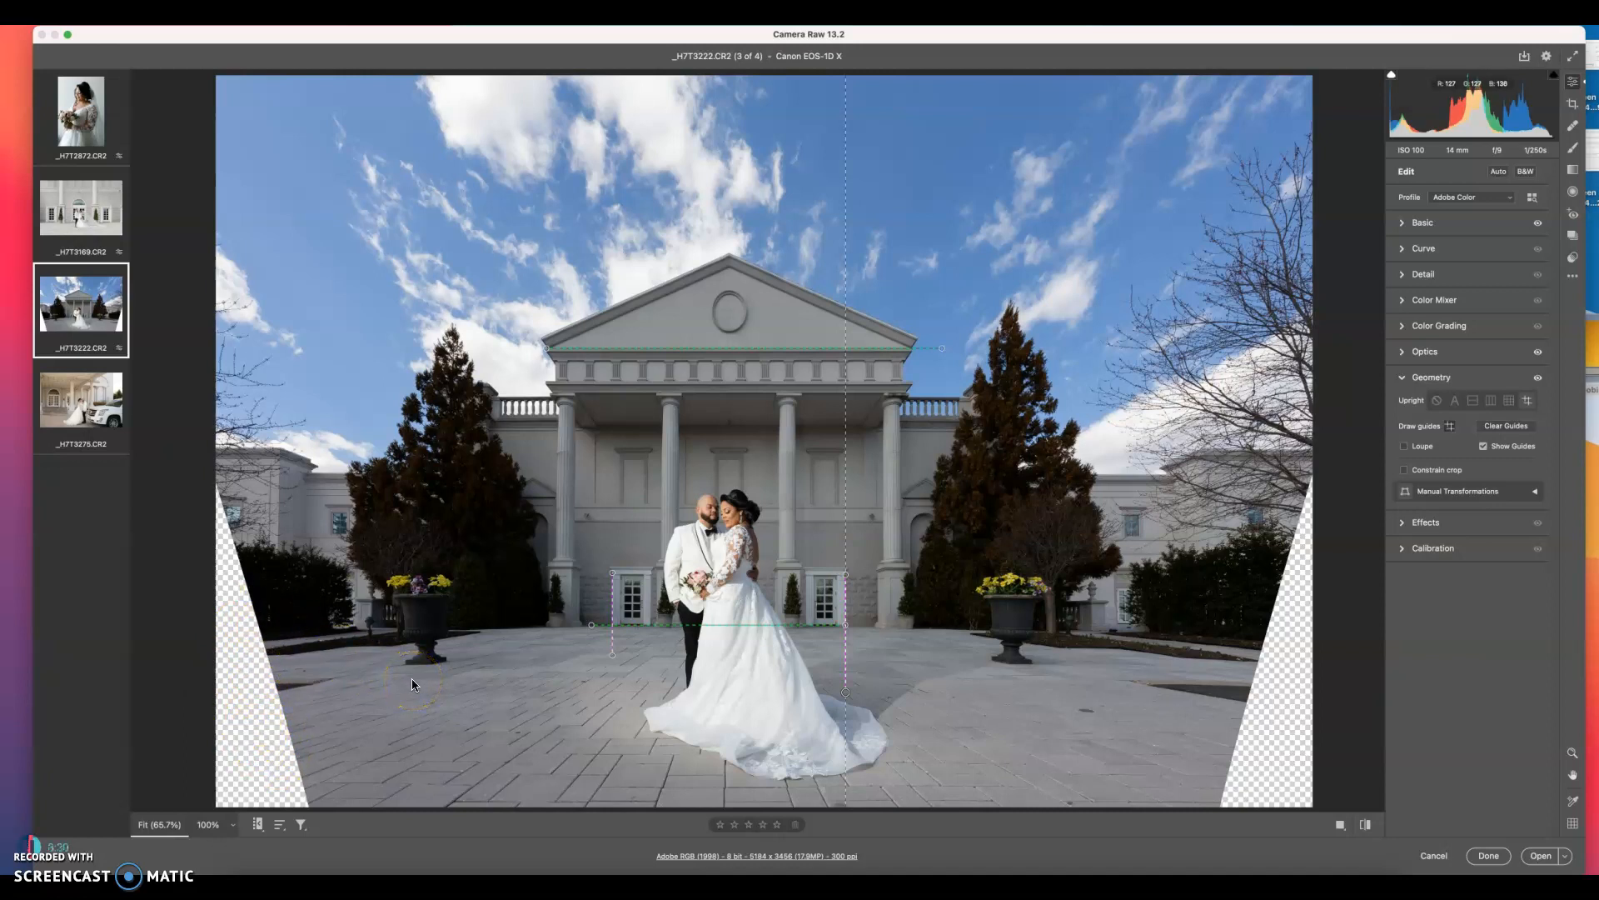
{"action": "key", "text": "super+z"}
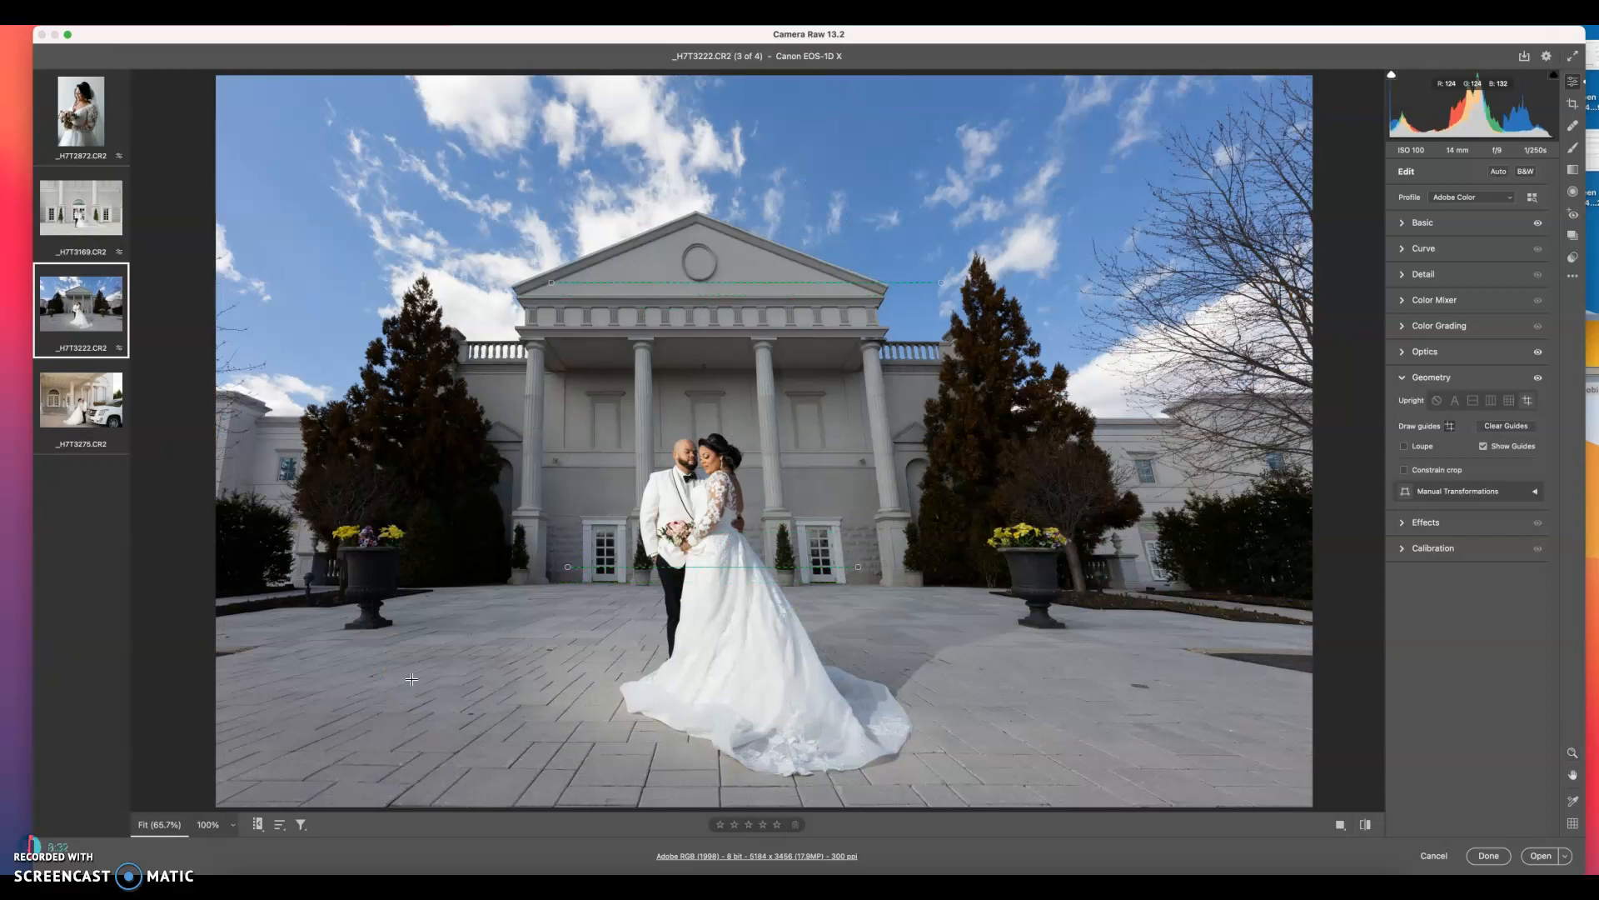
{"action": "key", "text": "super+z"}
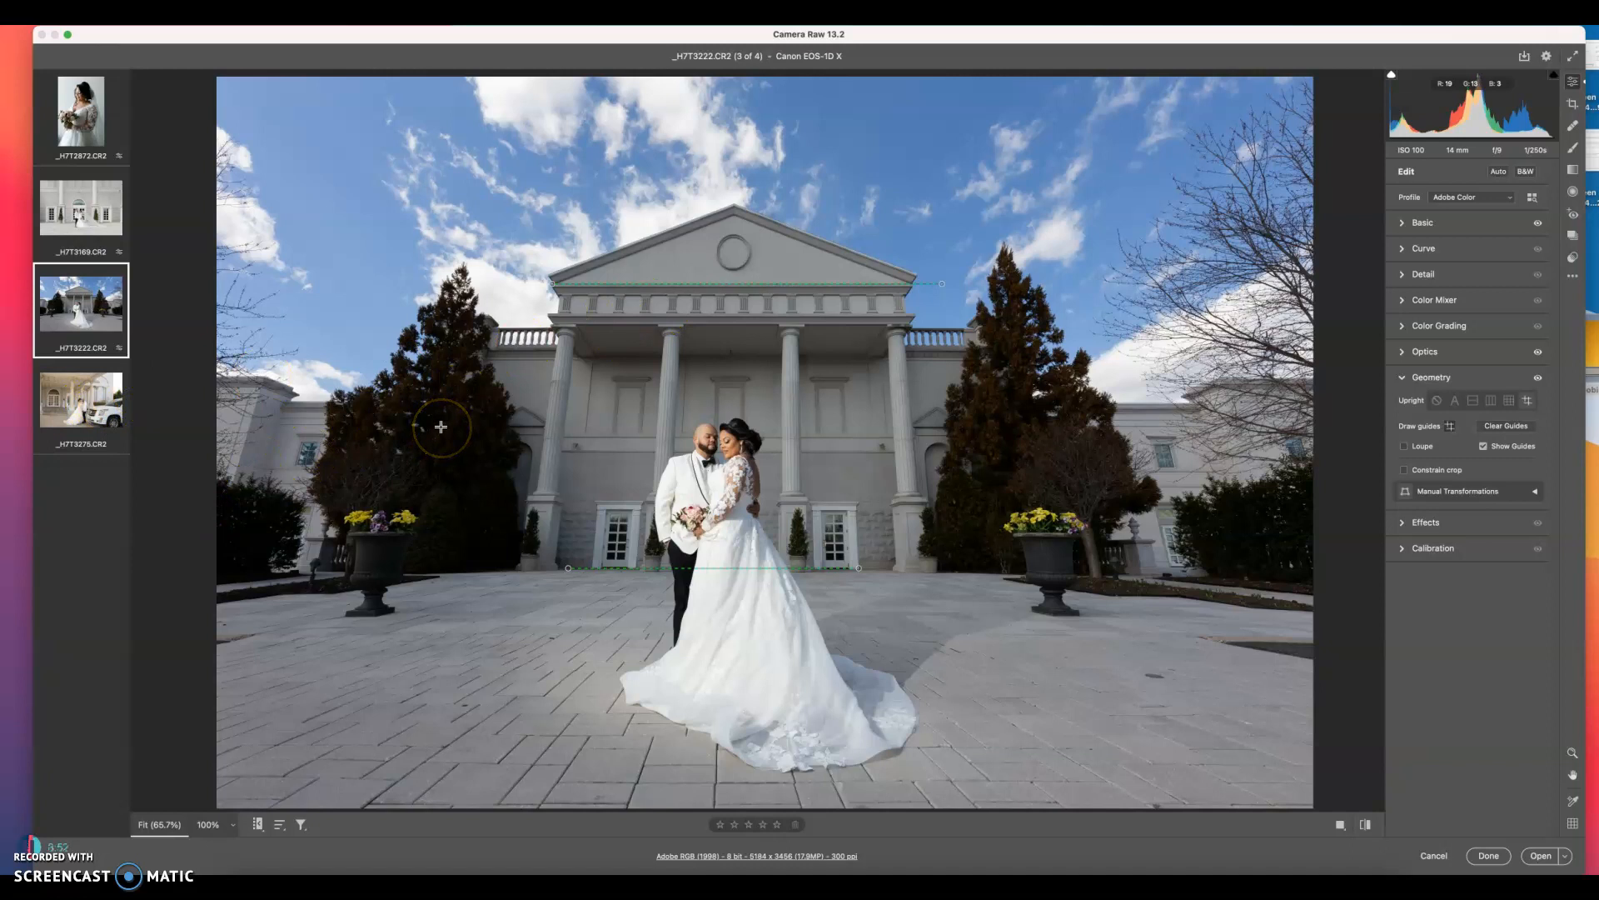
Apply the previous settings to _H7T3275.CR2, undo them to compare with the original, and apply them again.
{"action": "left_click", "coordinate": [81, 408]}
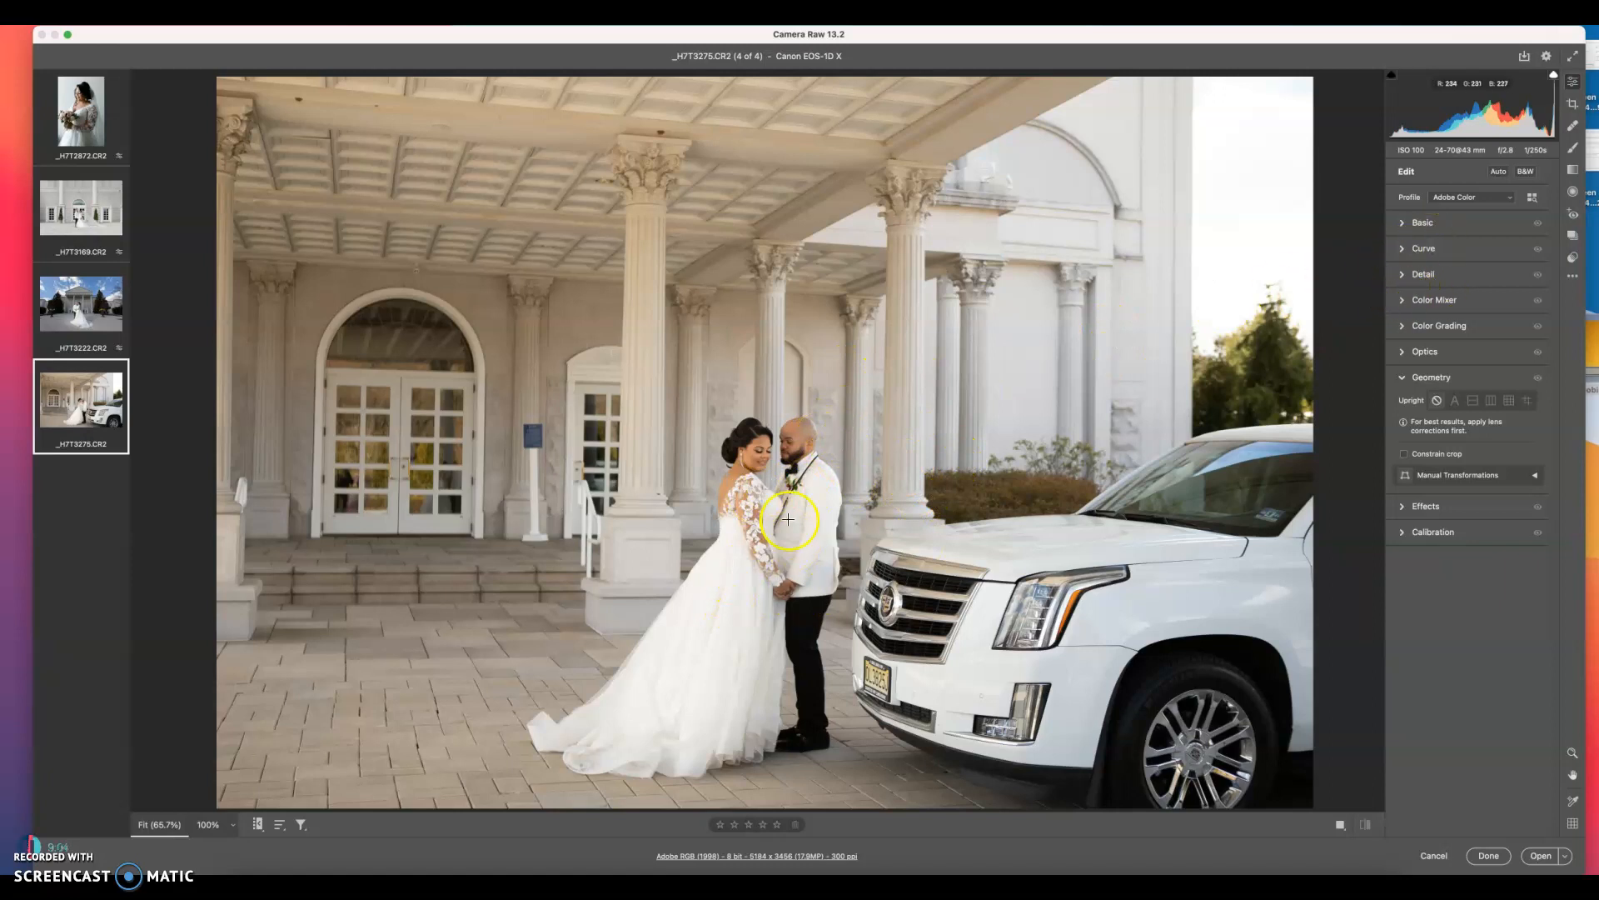
{"action": "left_click", "coordinate": [1573, 276]}
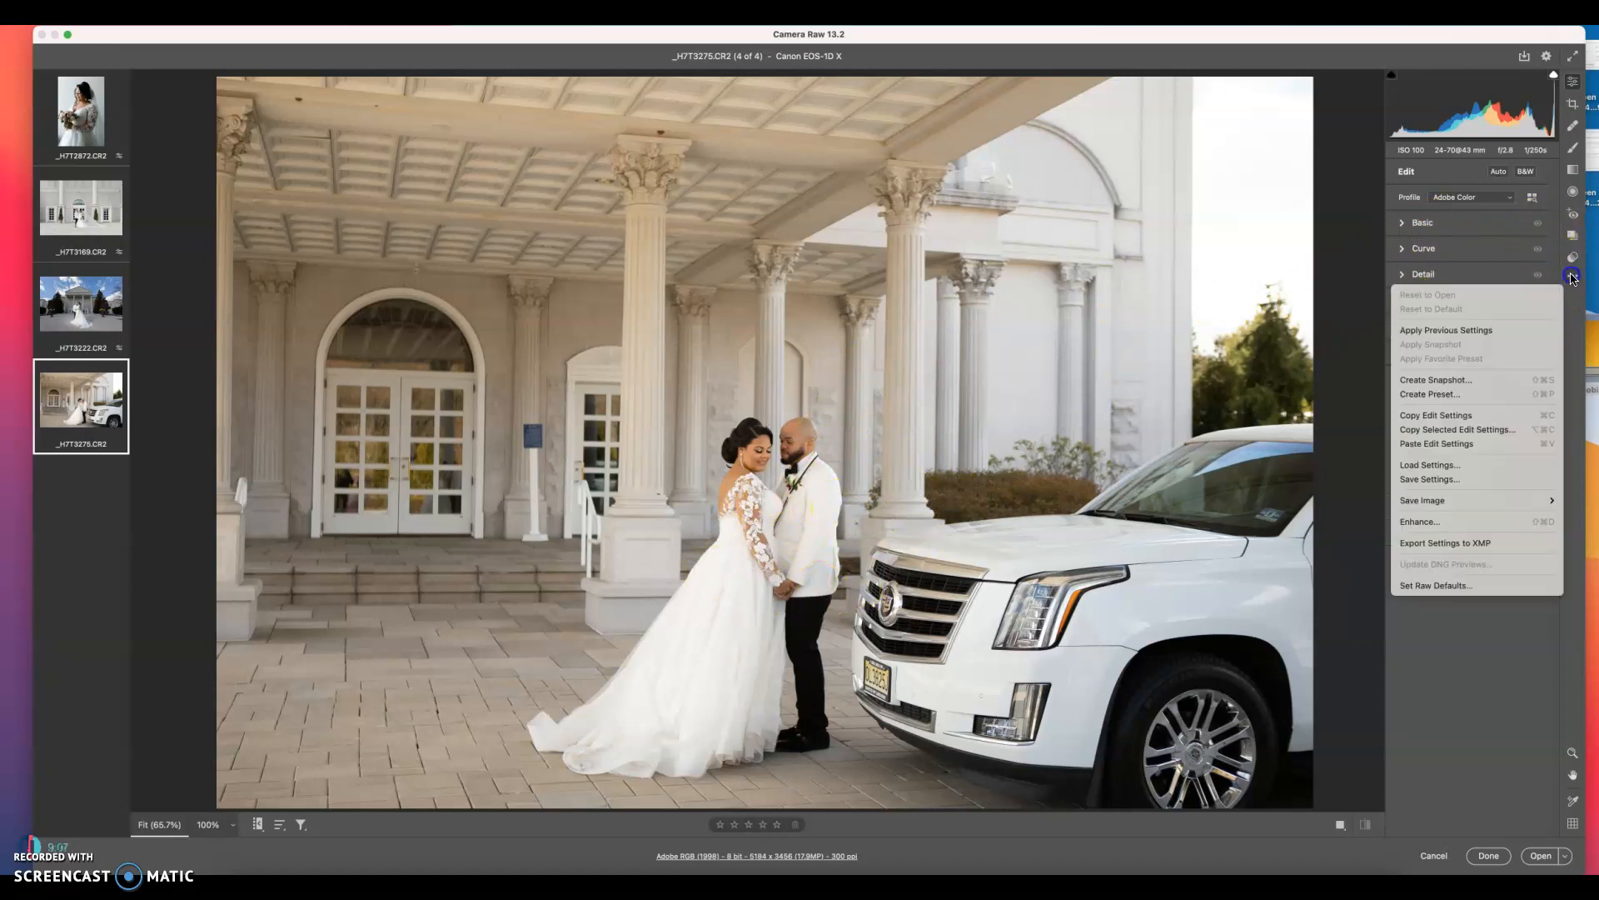
{"action": "left_click", "coordinate": [1447, 331]}
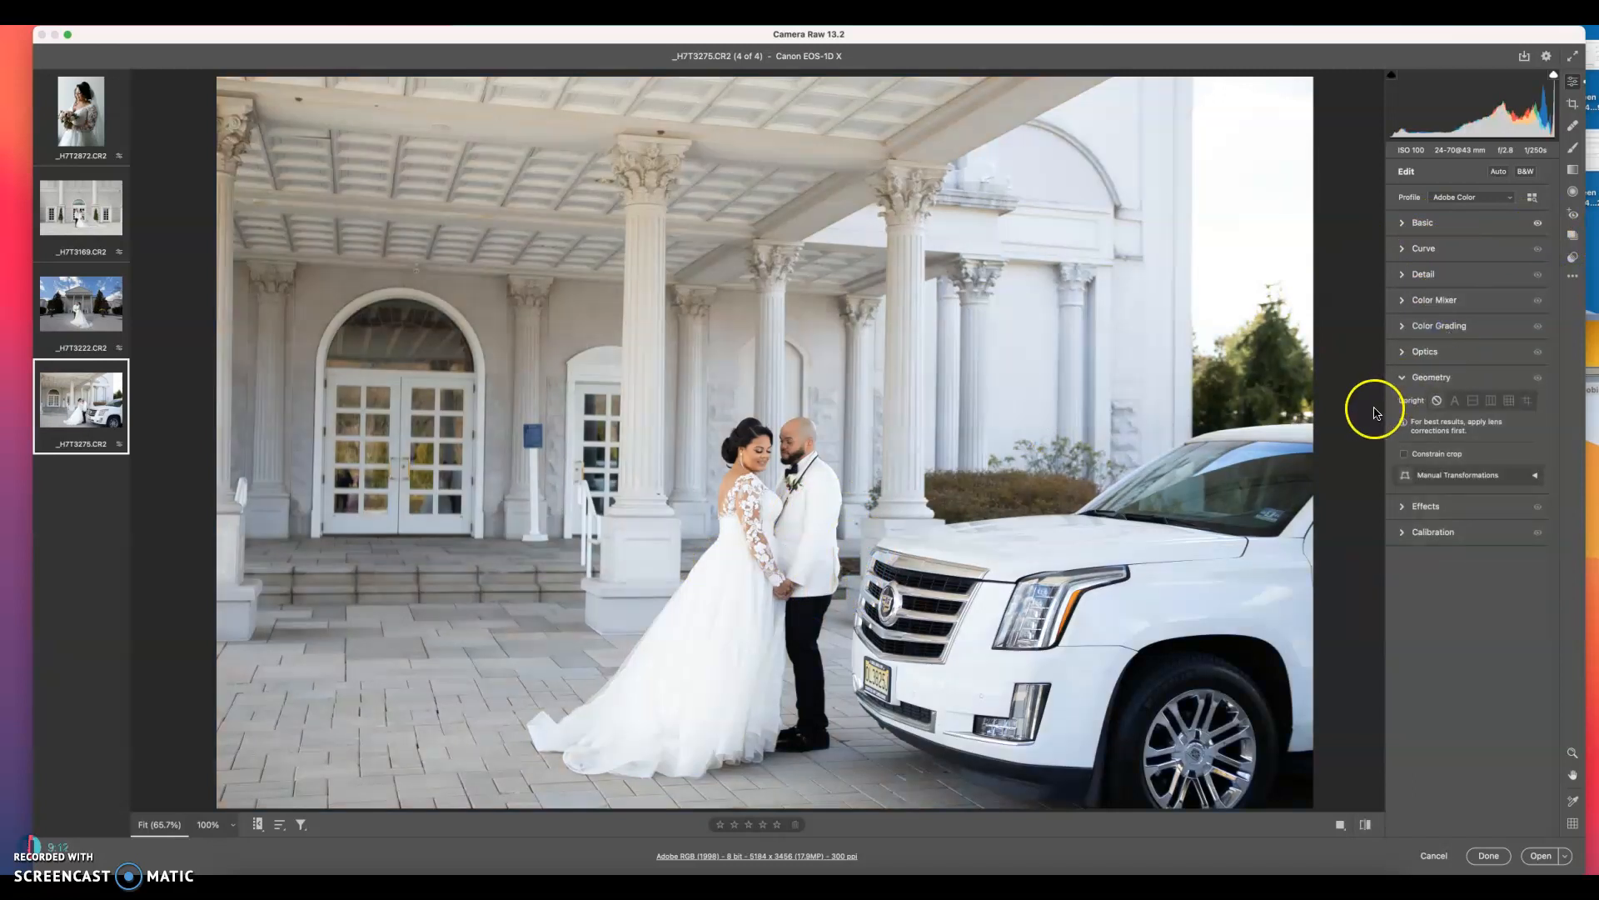
{"action": "key", "text": "super+z"}
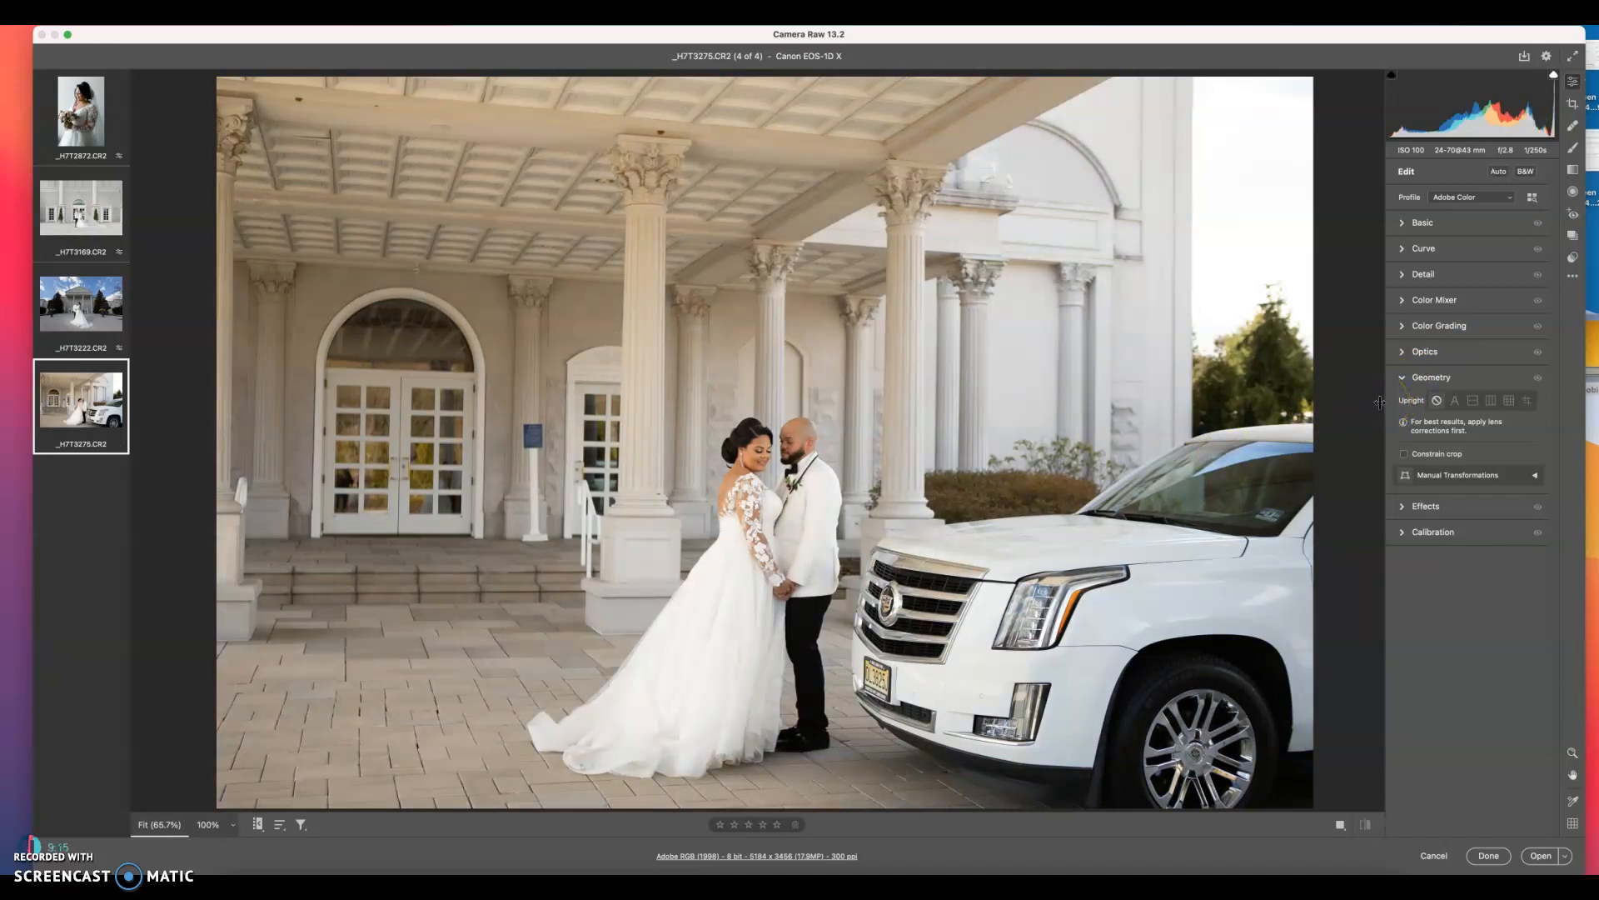
{"action": "left_click", "coordinate": [1573, 277]}
{"action": "left_click", "coordinate": [1465, 331]}
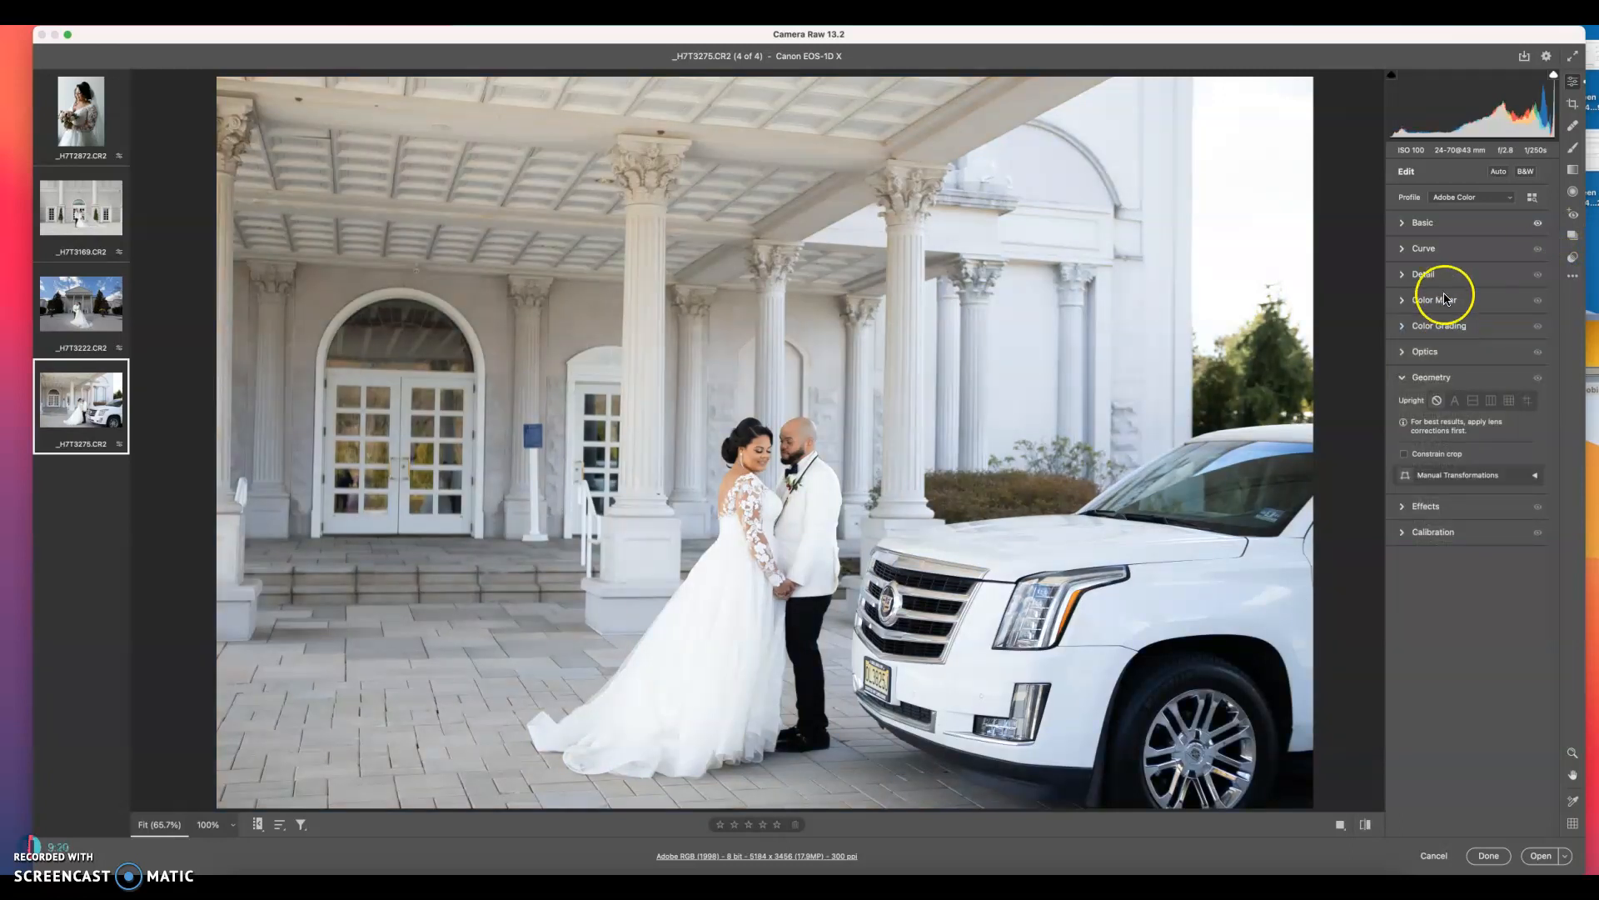
Set the Exposure of the couple-and-car photo to +0.20.
{"action": "left_click", "coordinate": [1422, 225]}
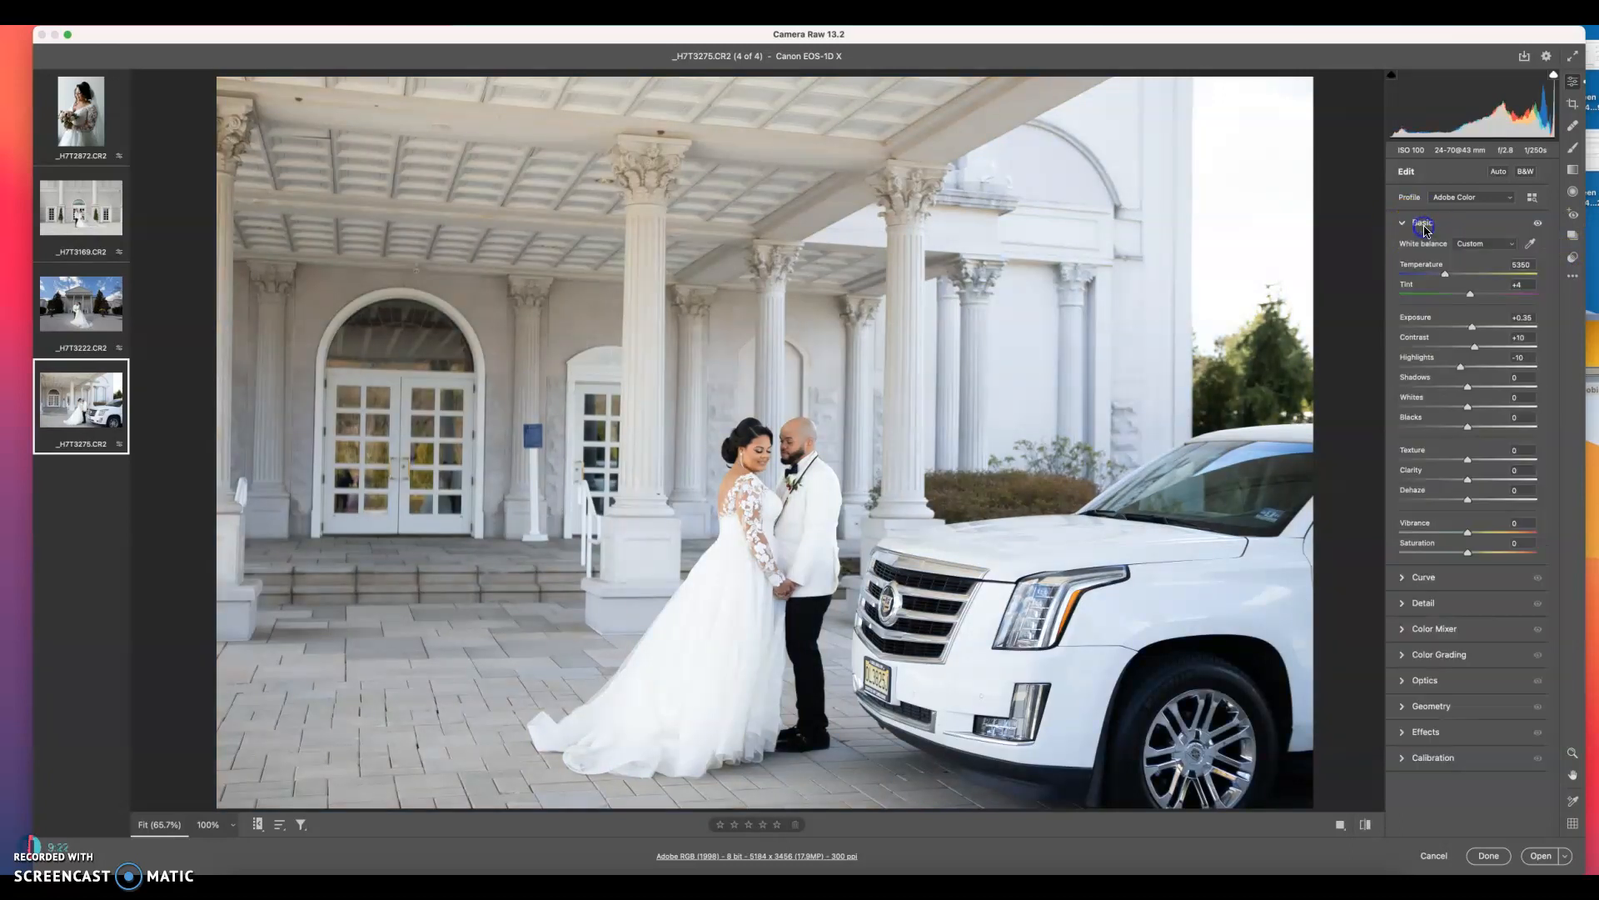
{"action": "left_click_drag", "start_coordinate": [1473, 329], "coordinate": [1472, 329]}
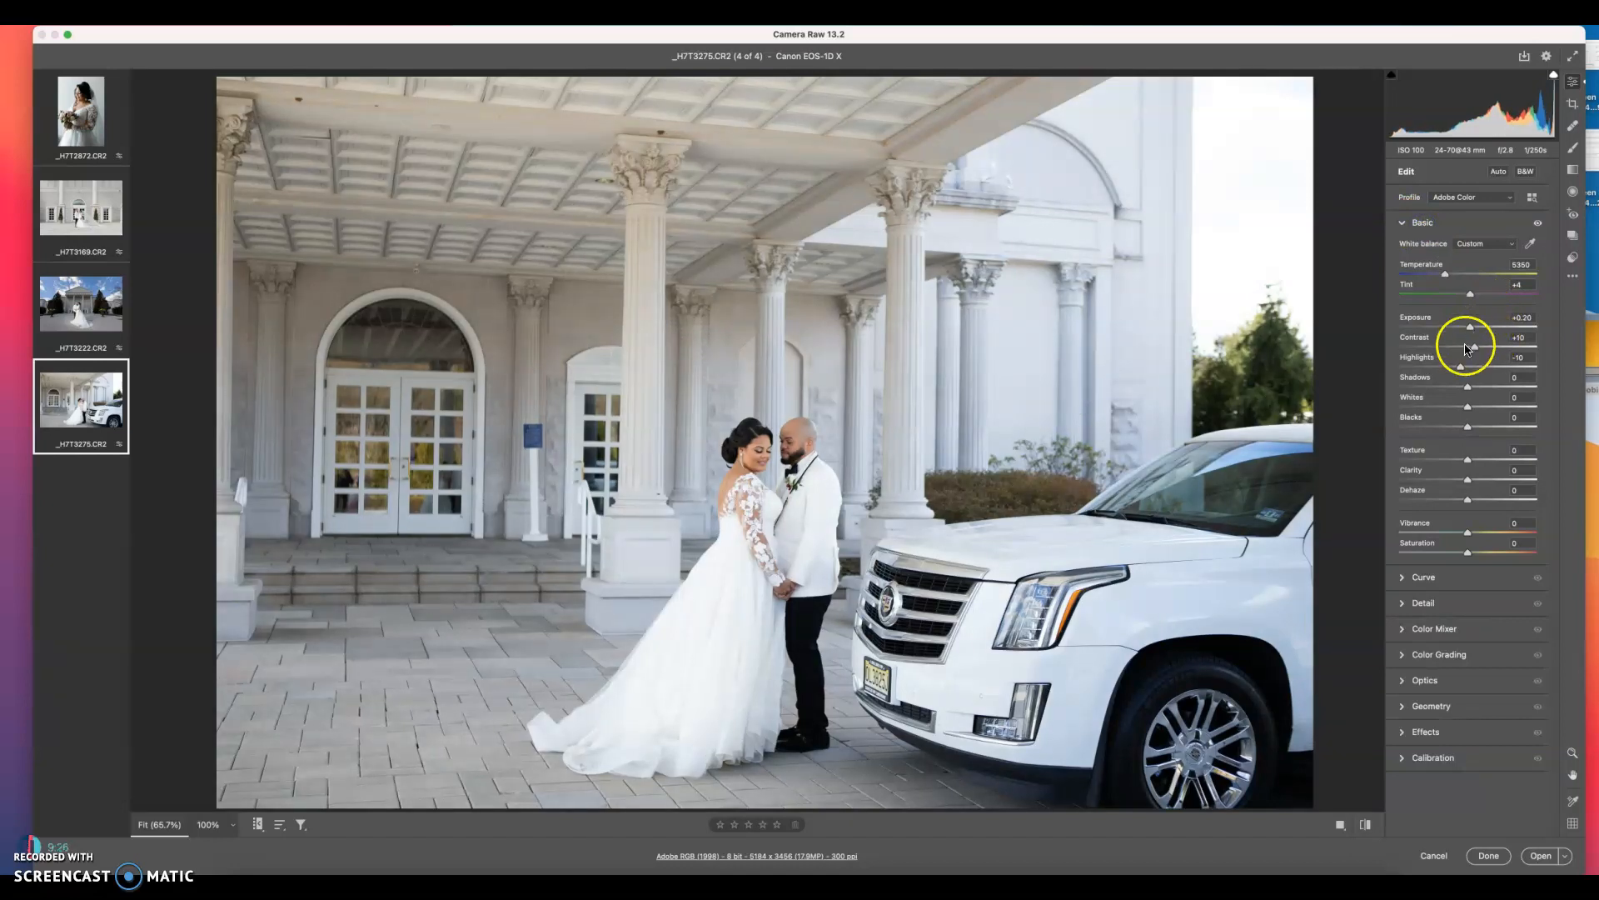
Set the couple-and-car photo's Highlights to -29 and Whites to about -18, and raise the Tint slightly.
{"action": "left_click_drag", "start_coordinate": [1461, 367], "coordinate": [1450, 369]}
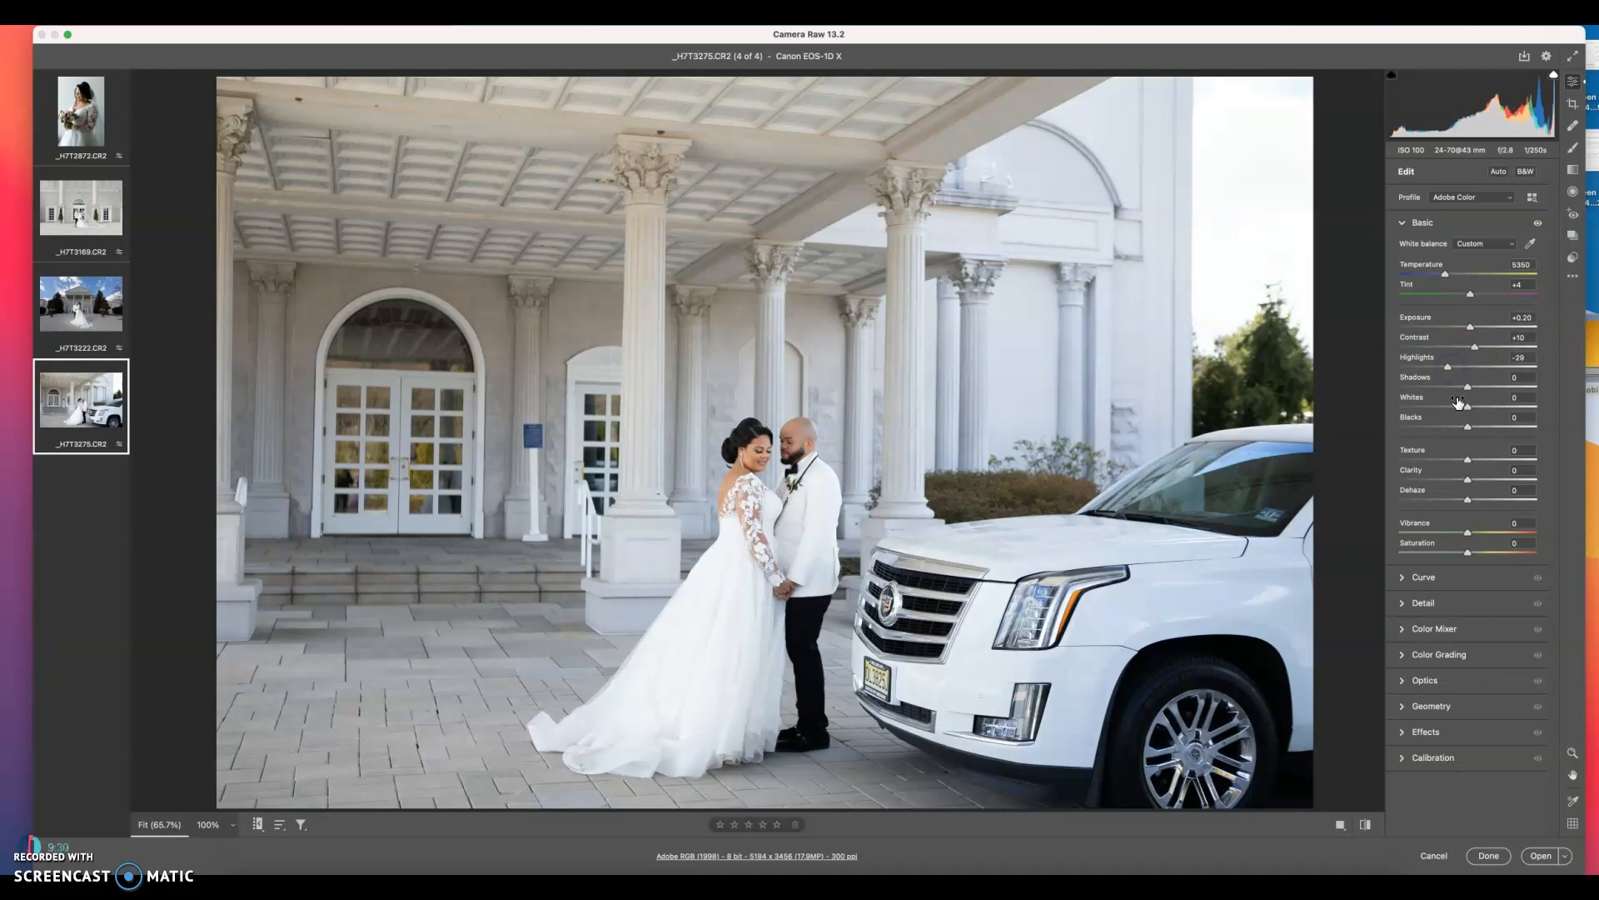
{"action": "left_click_drag", "start_coordinate": [1462, 403], "coordinate": [1455, 410]}
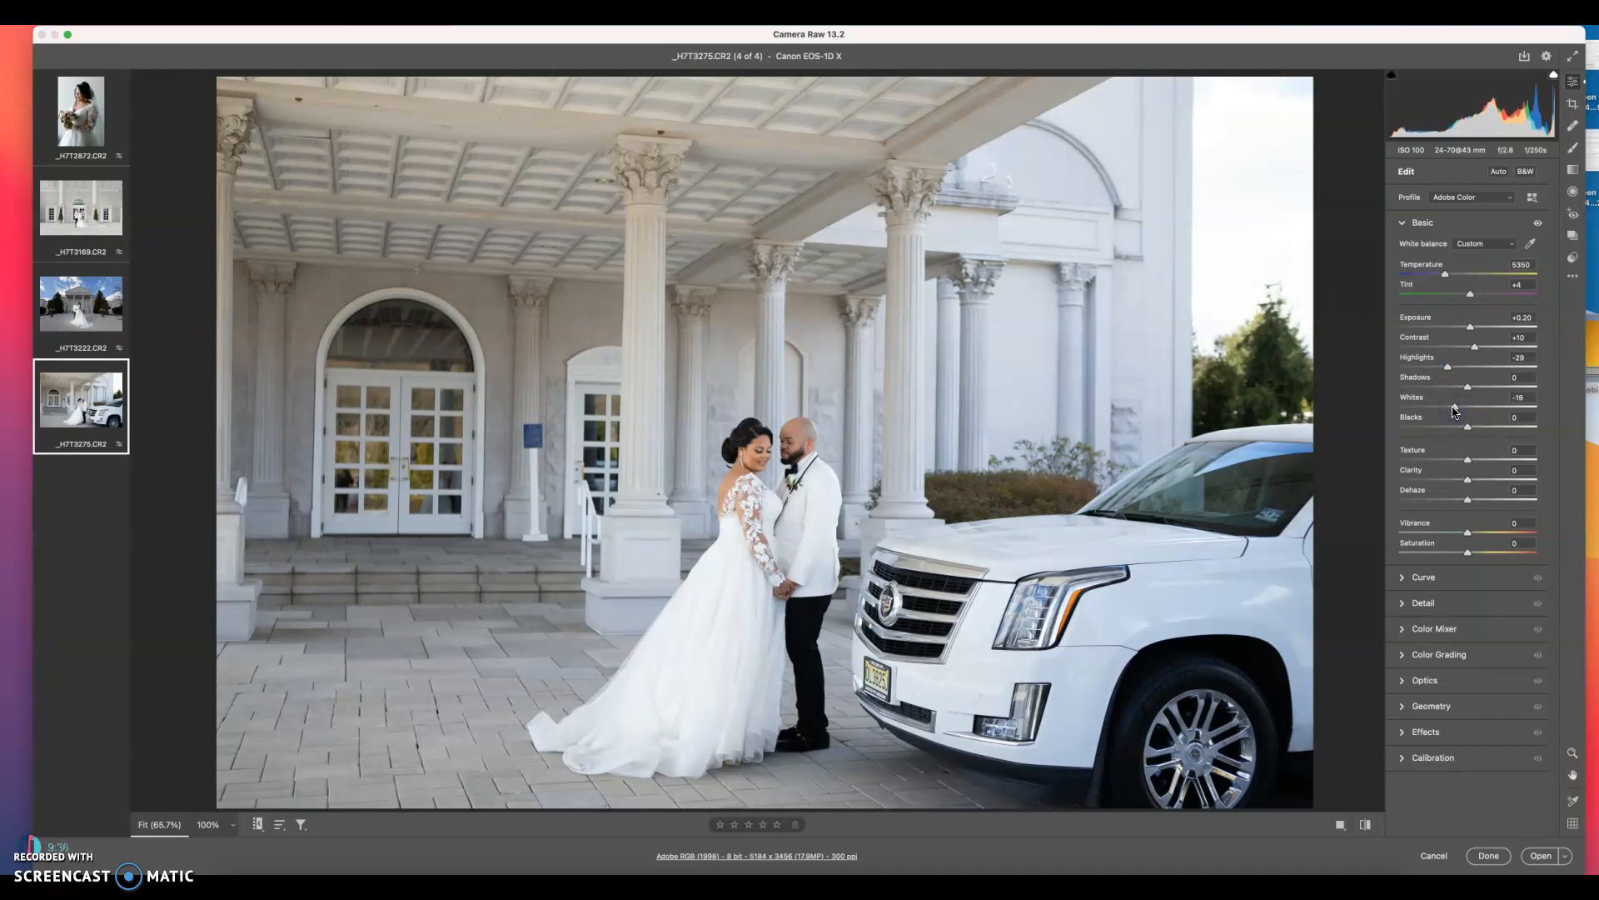
{"action": "left_click_drag", "start_coordinate": [1469, 295], "coordinate": [1471, 296]}
Enable chromatic aberration removal and lens profile corrections, toggling both off and on again to compare.
{"action": "left_click", "coordinate": [1416, 680]}
{"action": "left_click", "coordinate": [1406, 395]}
{"action": "left_click", "coordinate": [1406, 413]}
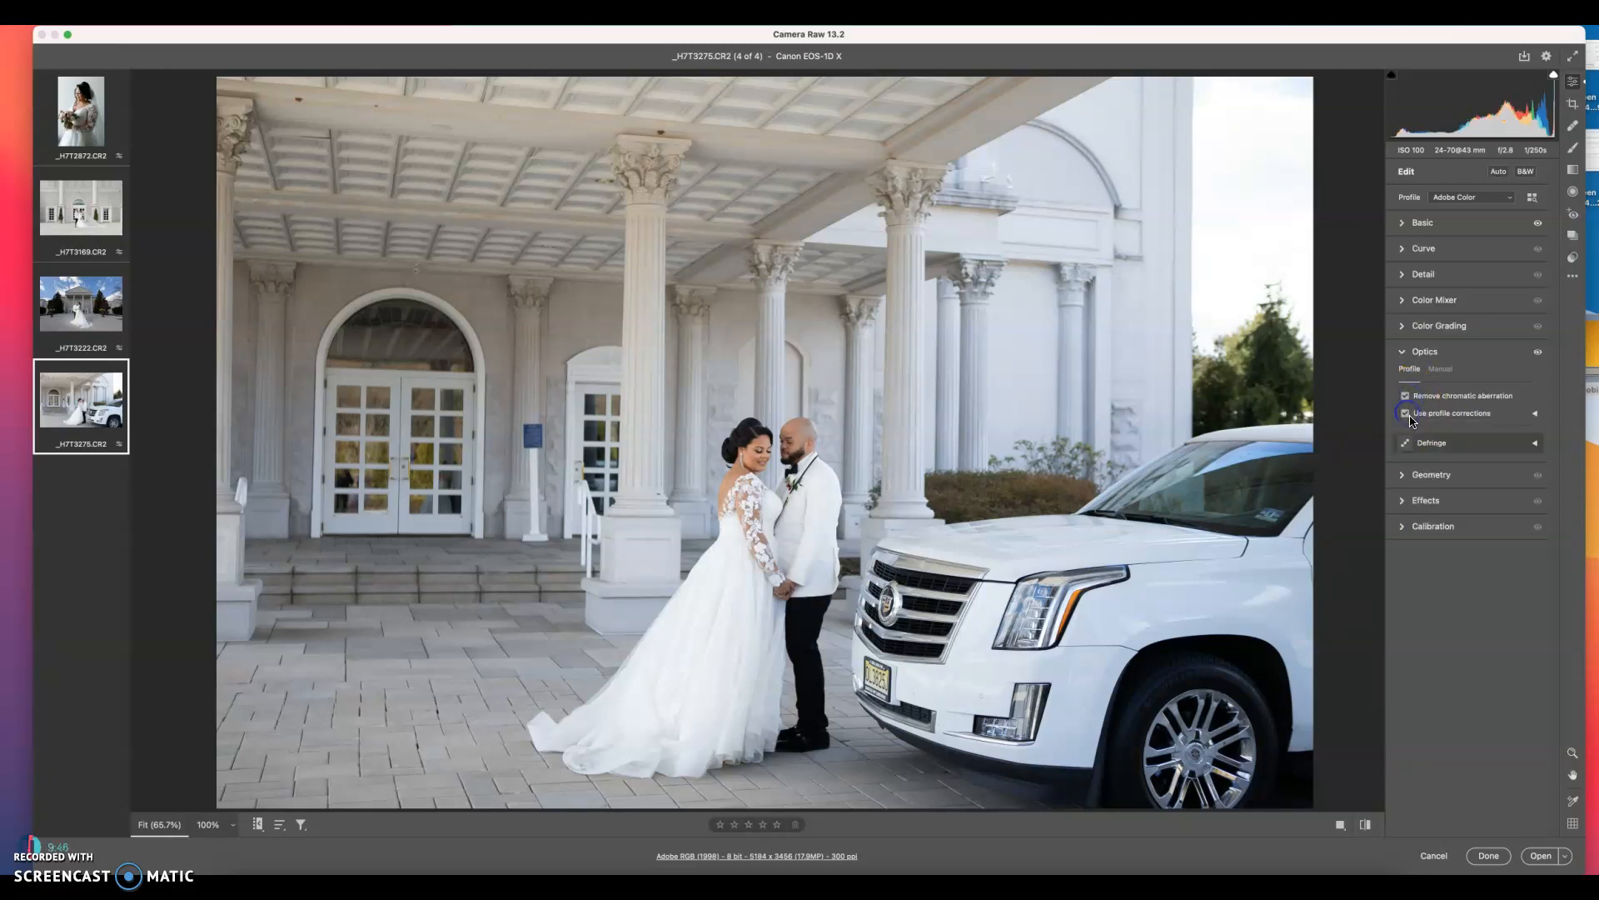
{"action": "left_click", "coordinate": [1407, 414]}
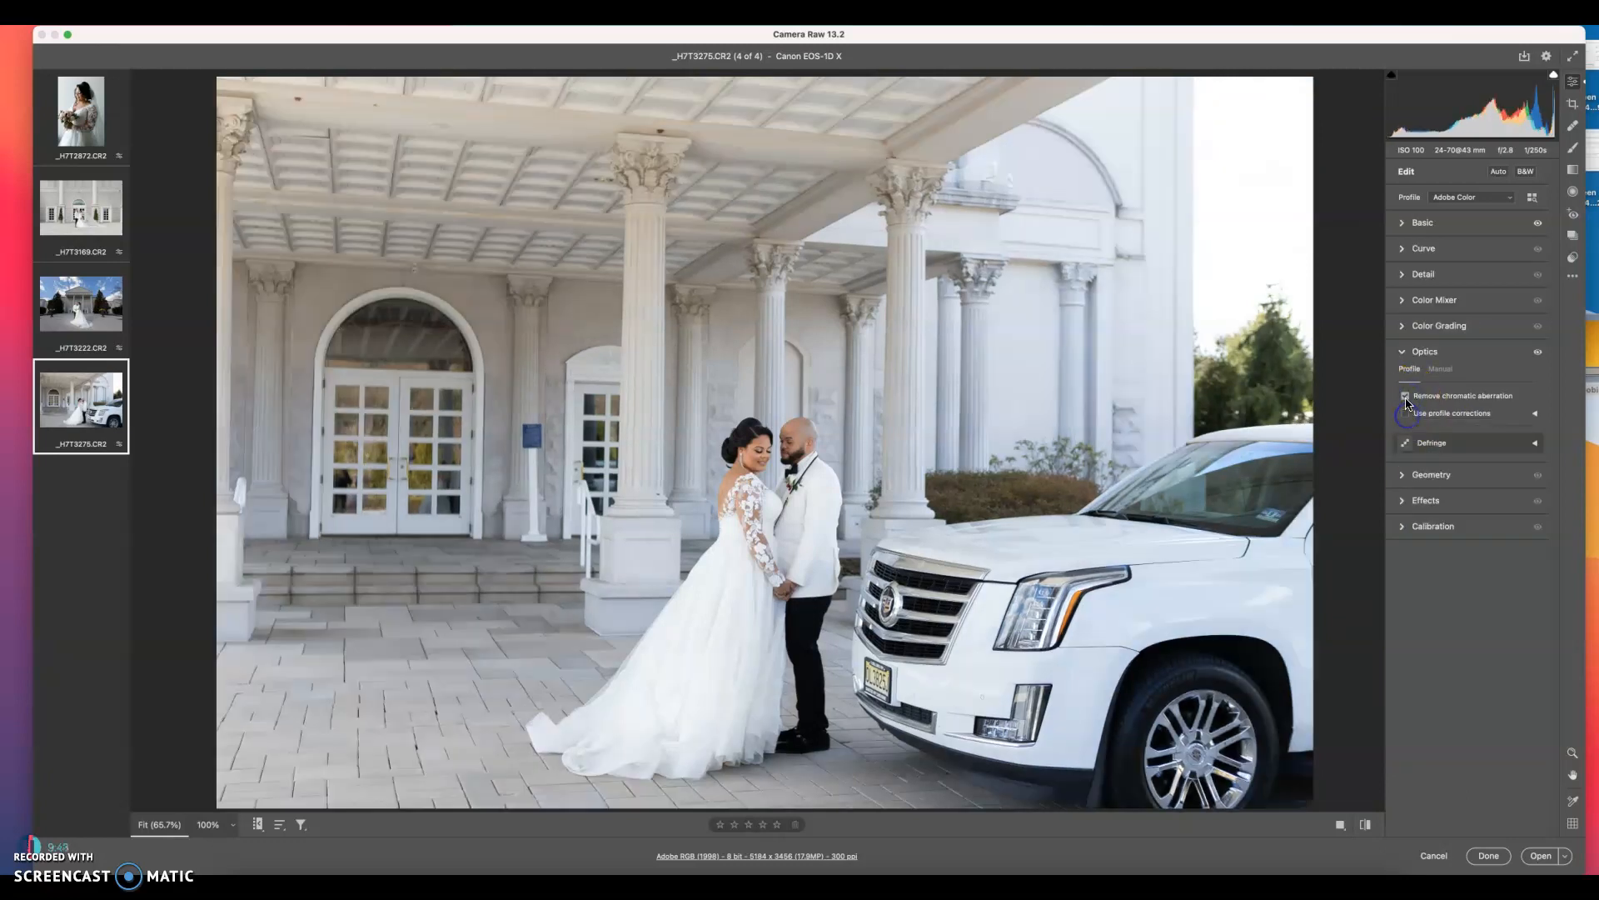
{"action": "left_click", "coordinate": [1406, 399]}
{"action": "left_click", "coordinate": [1407, 413]}
{"action": "left_click", "coordinate": [1406, 398]}
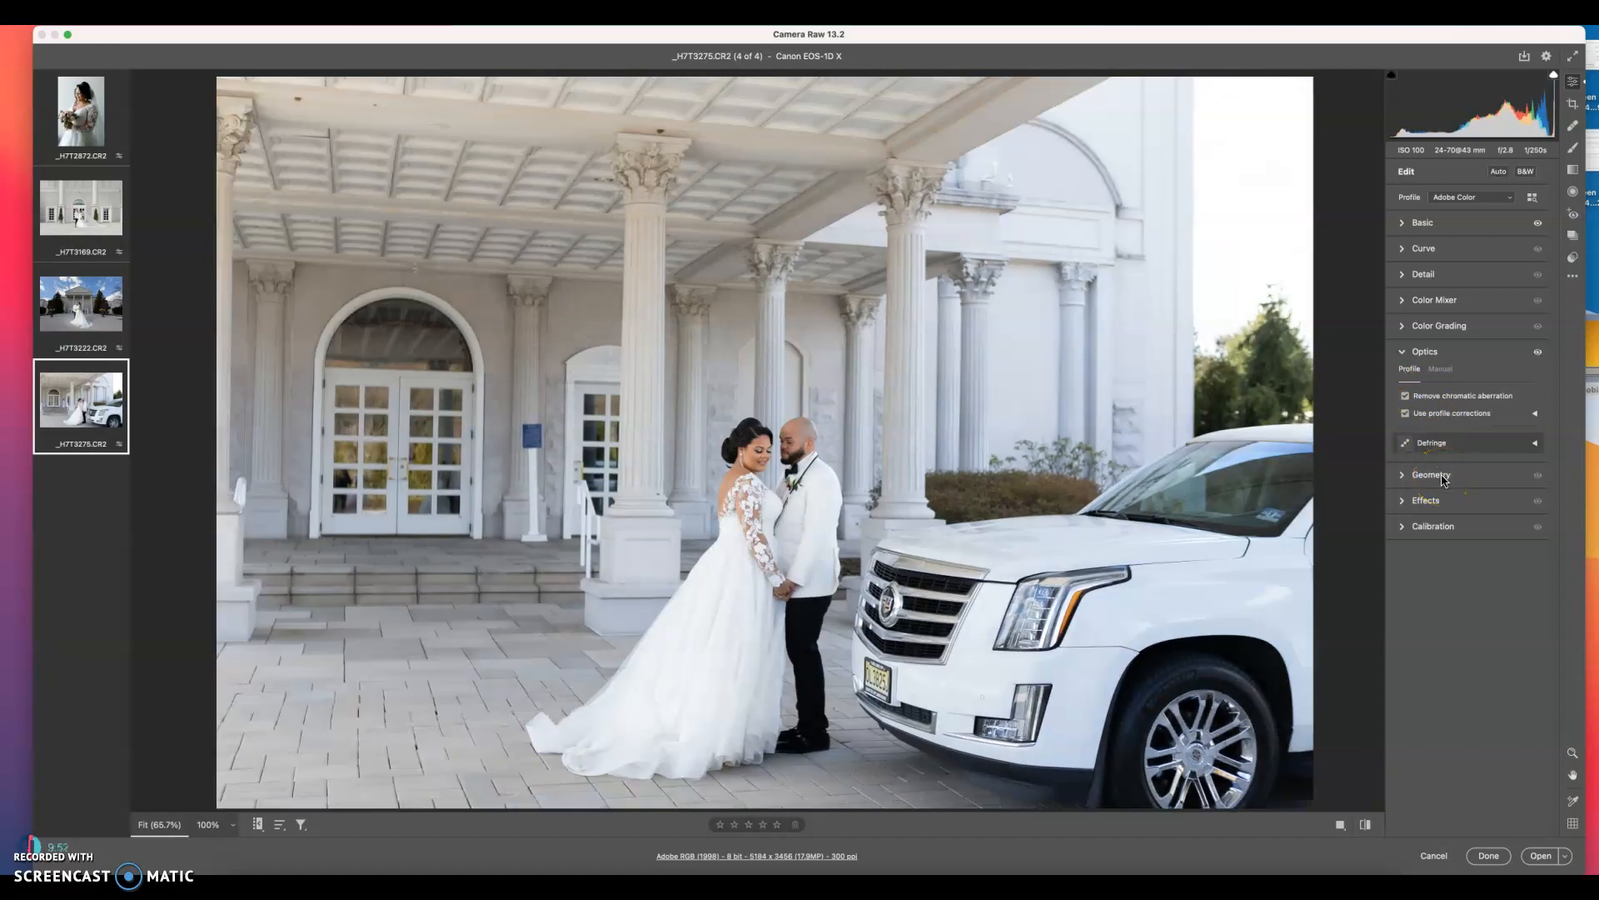
Turn on Guided Upright and try horizontal guides along the porch ceiling's rear edge and the lowest step.
{"action": "left_click", "coordinate": [1453, 482]}
{"action": "left_click", "coordinate": [1525, 404]}
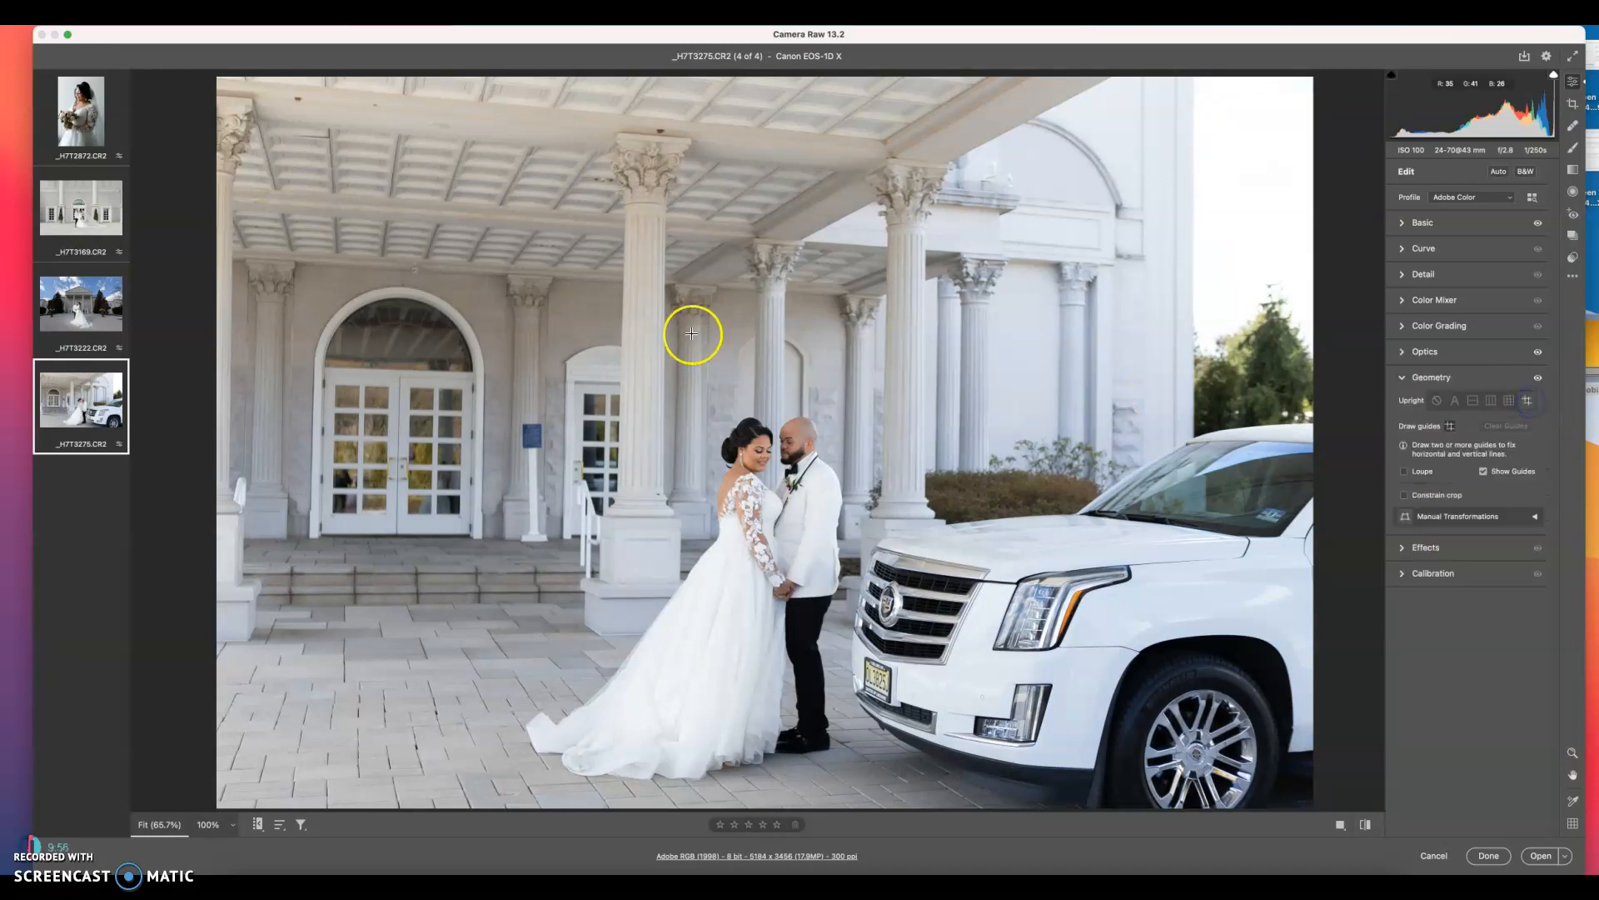
{"action": "mouse_move", "coordinate": [289, 248]}
{"action": "left_mouse_down"}
{"action": "mouse_move", "coordinate": [682, 229]}
{"action": "mouse_move", "coordinate": [735, 243]}
{"action": "mouse_move", "coordinate": [741, 289]}
{"action": "left_mouse_up"}
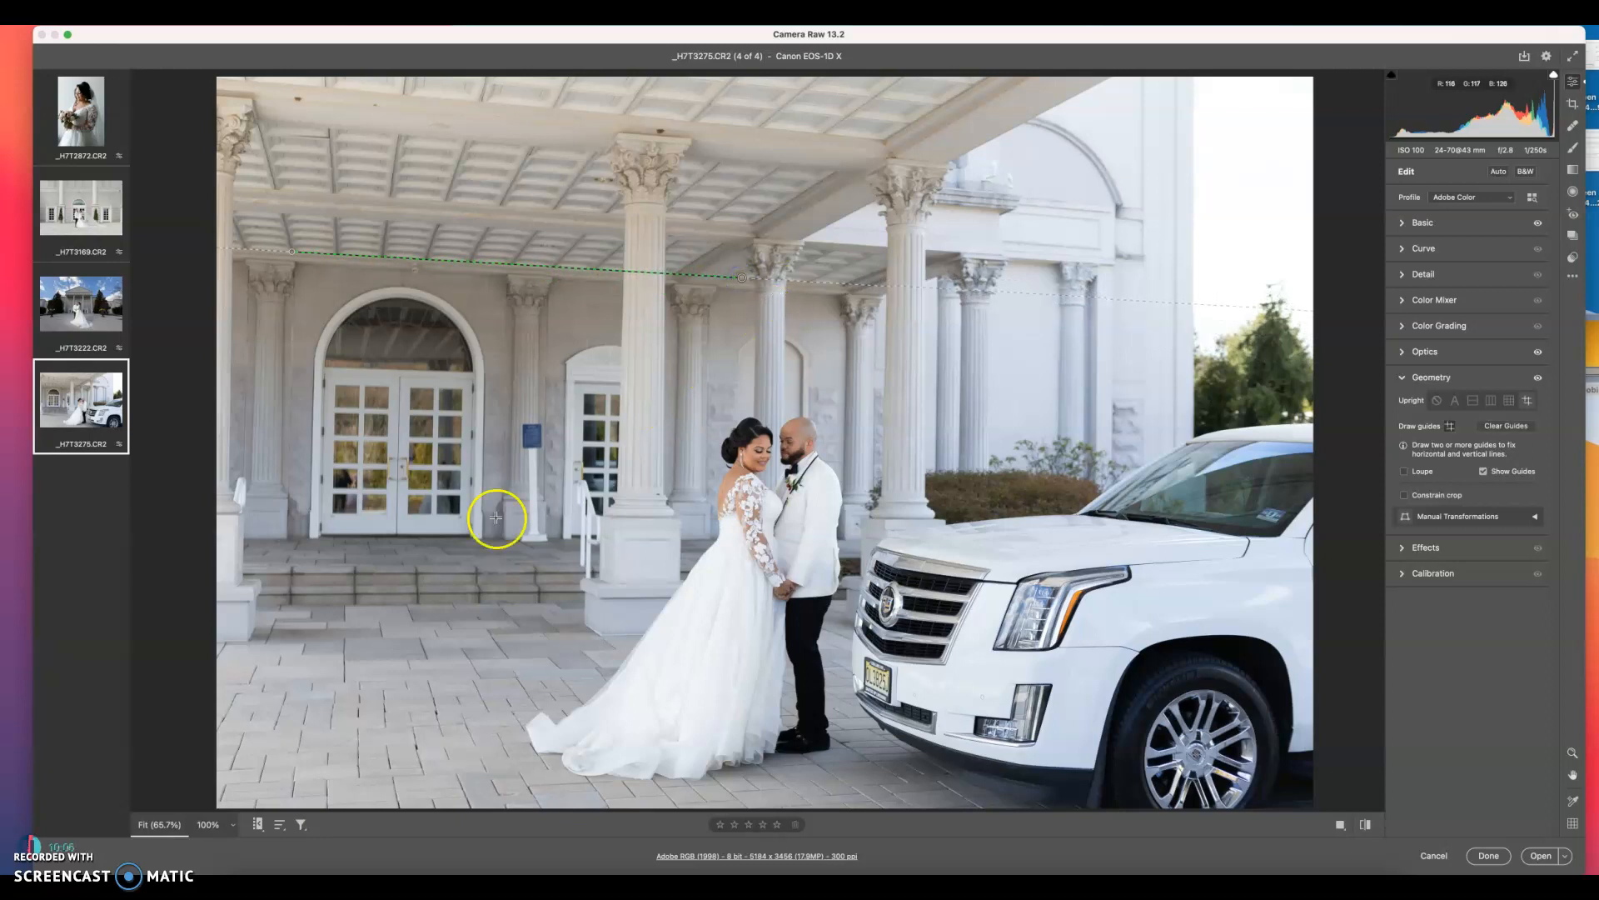
{"action": "left_click_drag", "start_coordinate": [262, 602], "coordinate": [480, 587]}
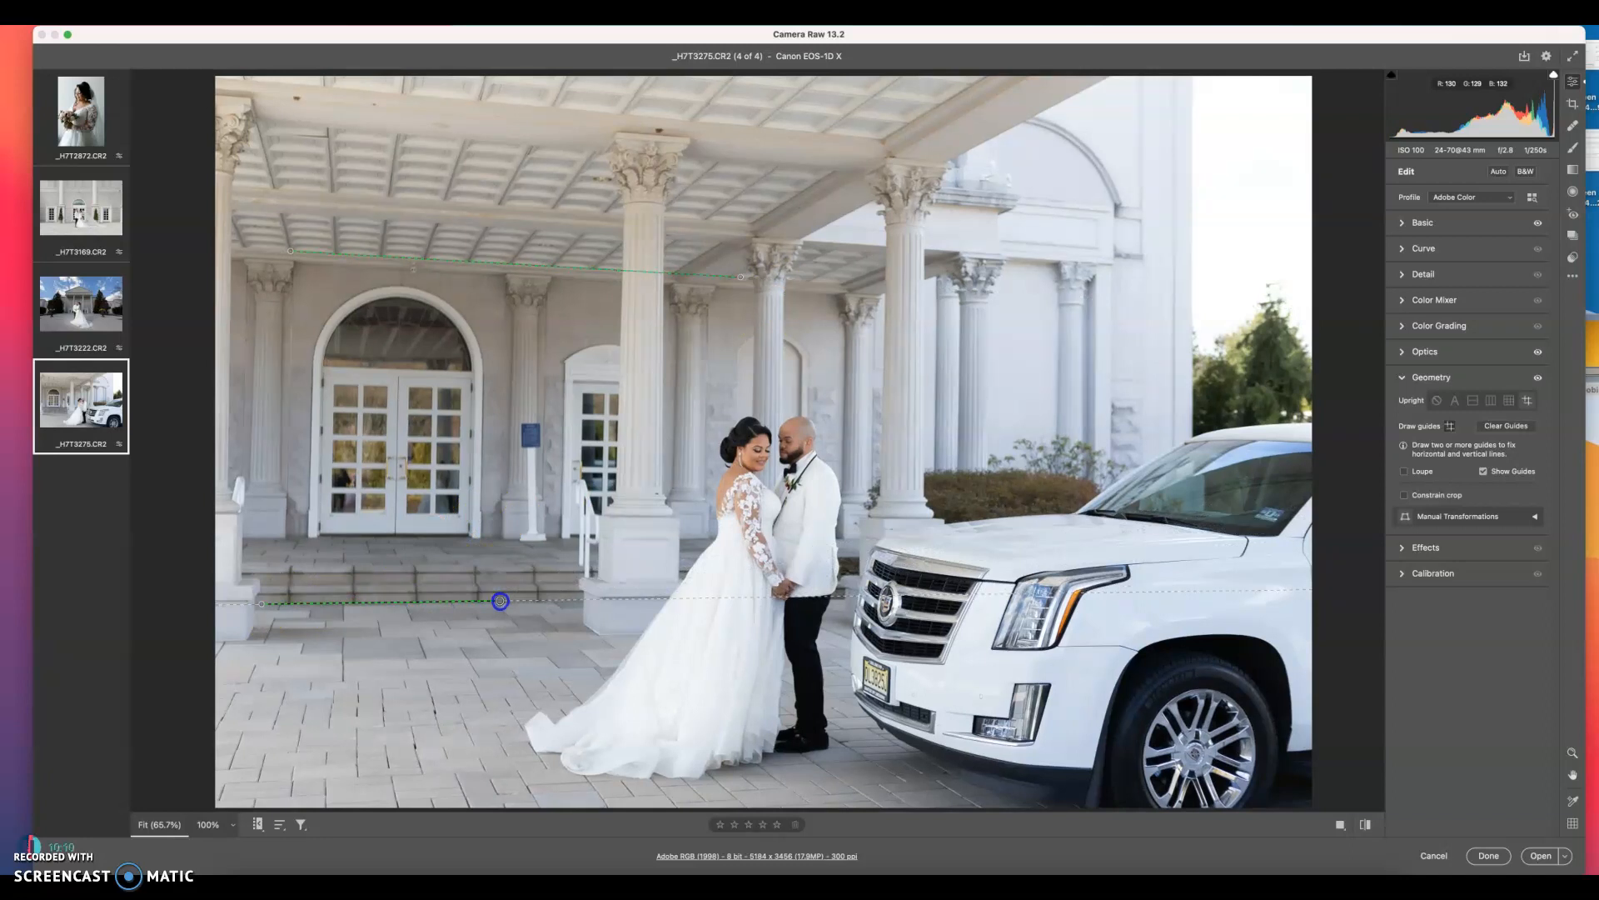
{"action": "left_click_drag", "start_coordinate": [500, 601], "coordinate": [501, 601]}
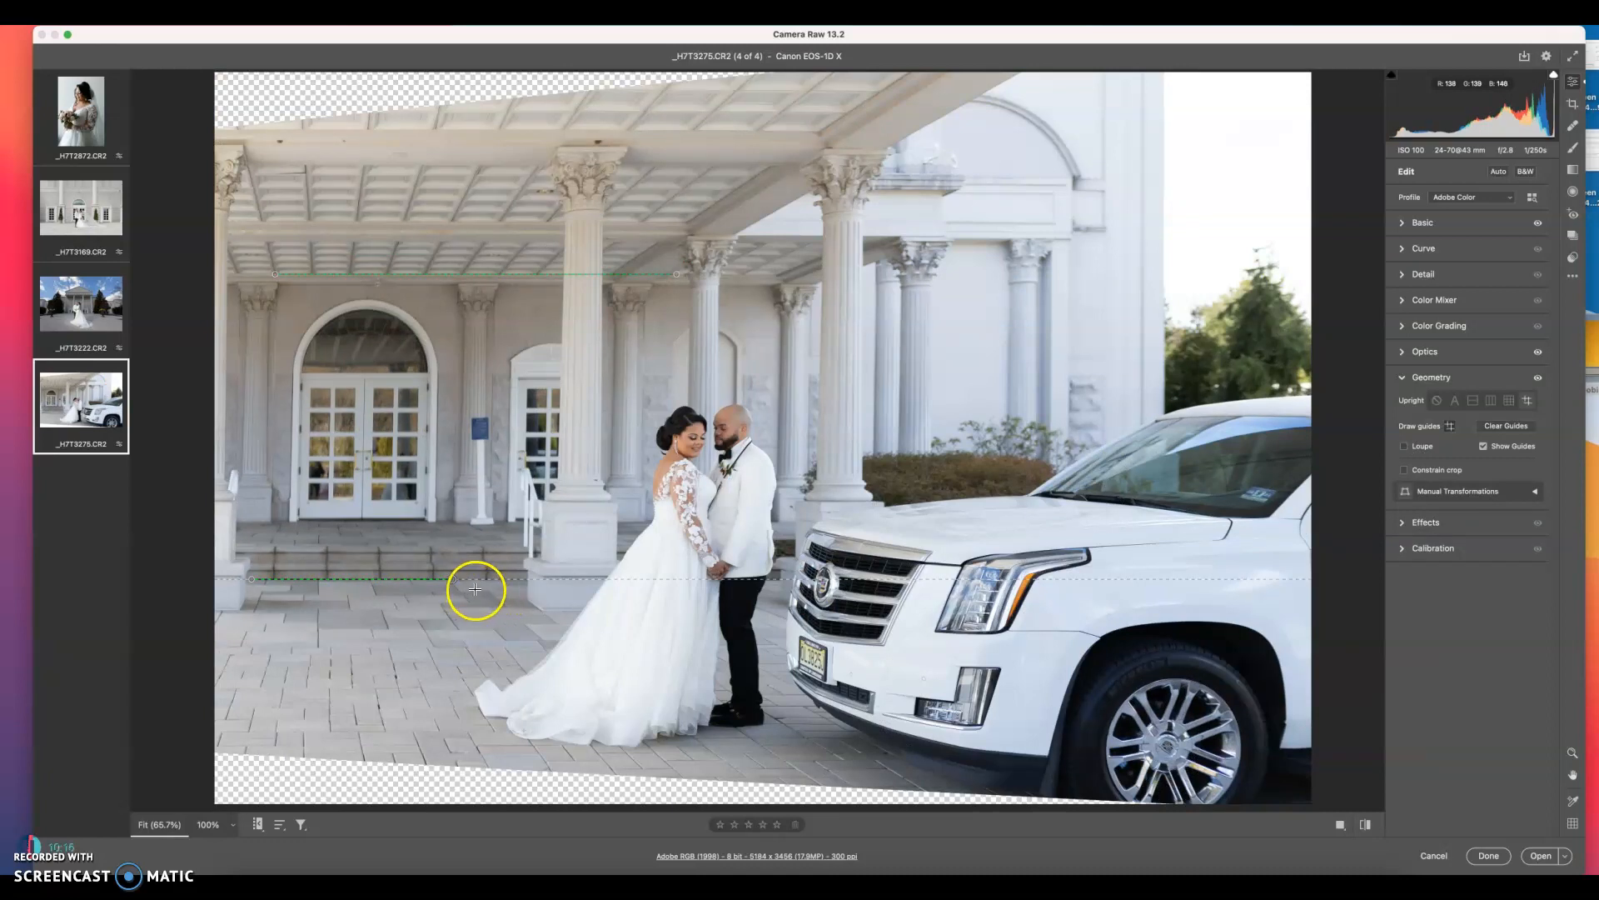
Readjust both ends of the horizontal guide along the lowest step, and delete that guide.
{"action": "left_click", "coordinate": [250, 579]}
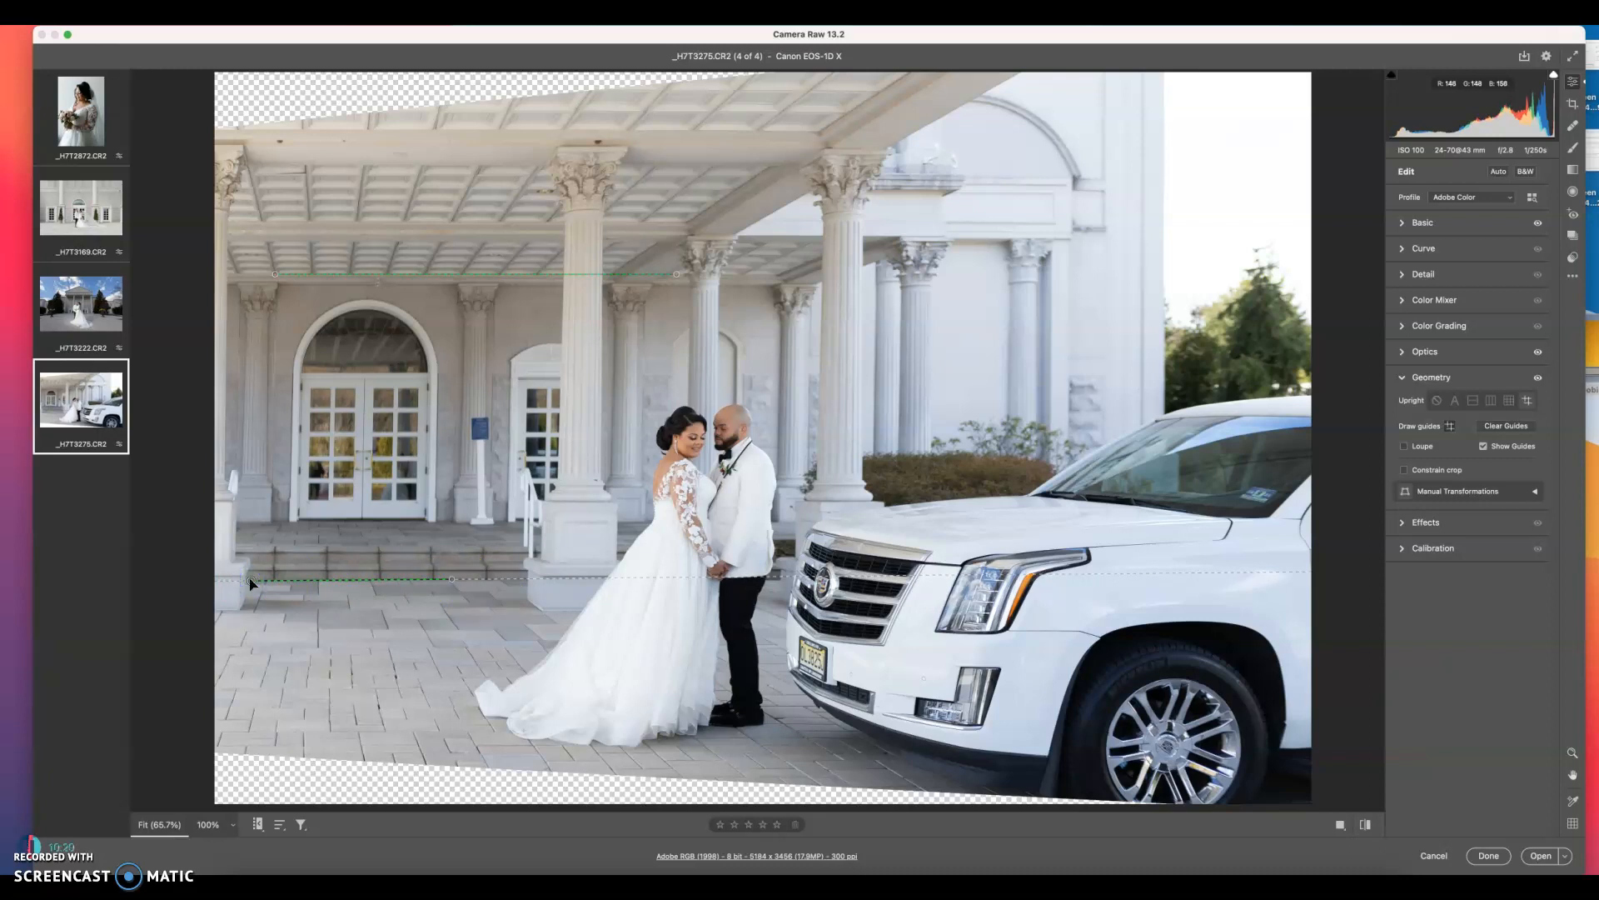
{"action": "left_click", "coordinate": [448, 576]}
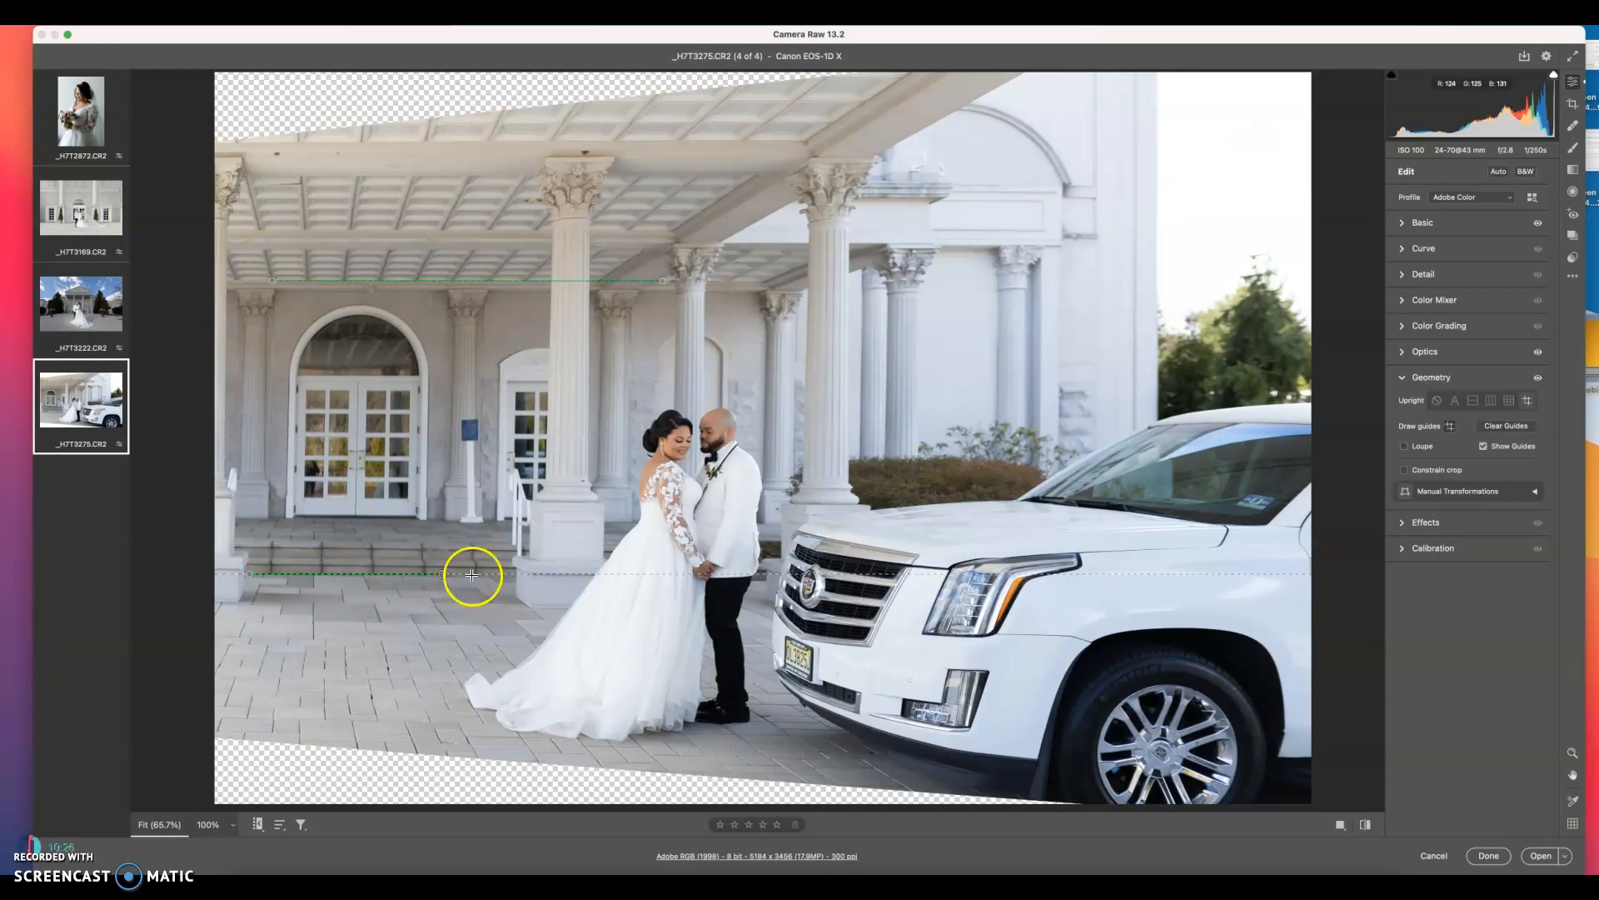
{"action": "left_click", "coordinate": [445, 574]}
{"action": "key", "text": "Delete"}
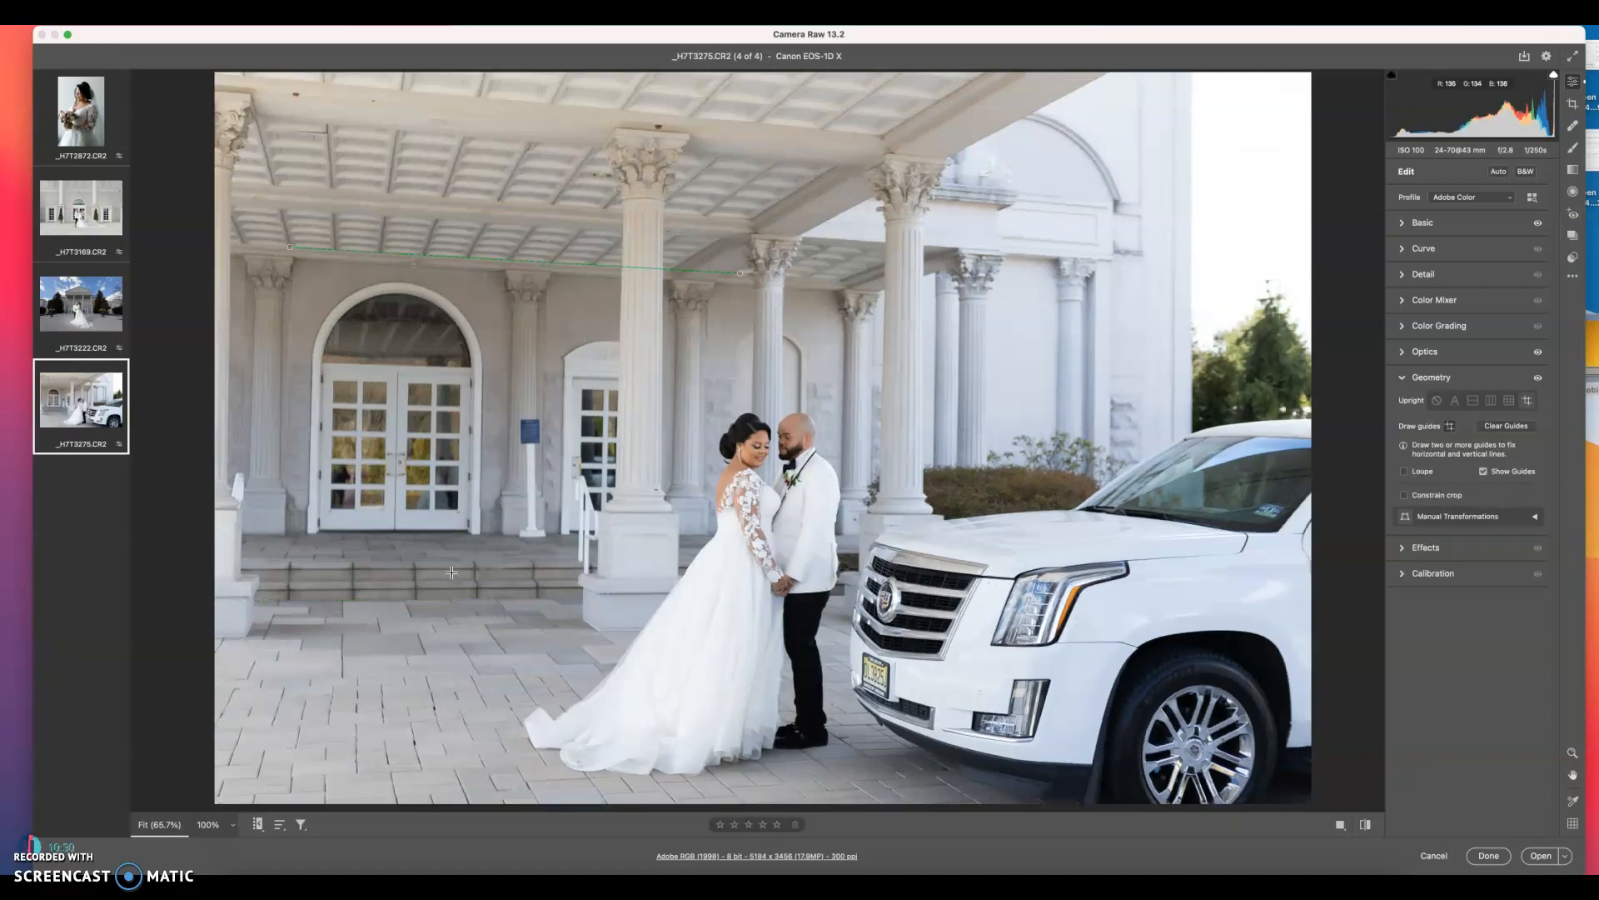
Try a horizontal guide along the base of the entrance doors and fine-tune the ceiling guide's right end.
{"action": "left_click", "coordinate": [257, 534]}
{"action": "left_click_drag", "start_coordinate": [507, 530], "coordinate": [520, 533]}
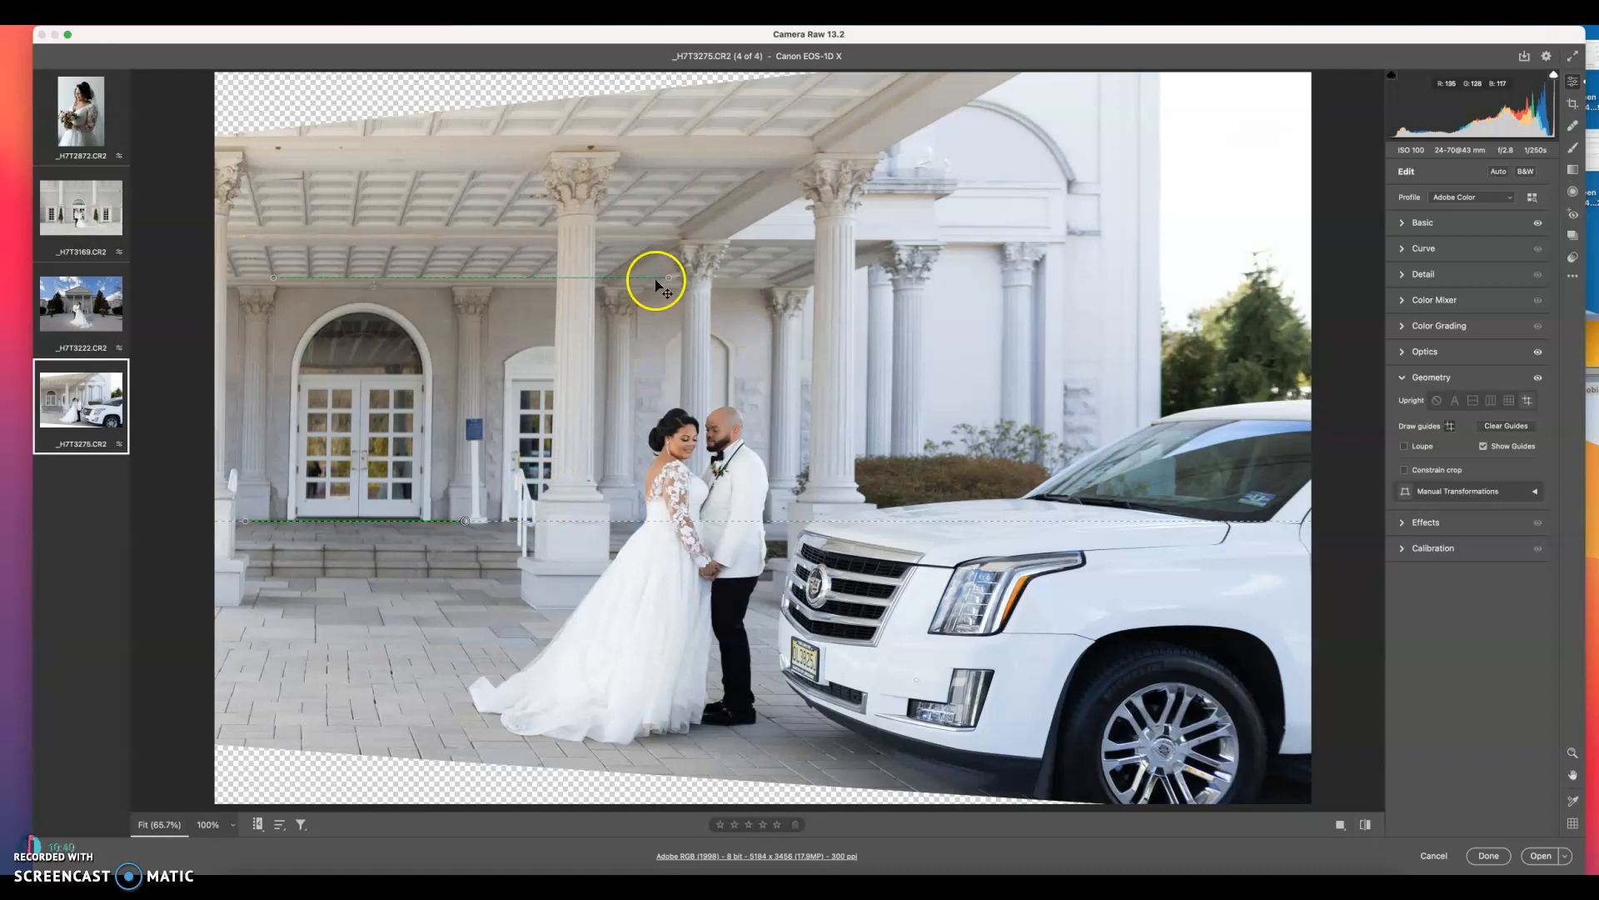
{"action": "left_click_drag", "start_coordinate": [670, 279], "coordinate": [668, 281]}
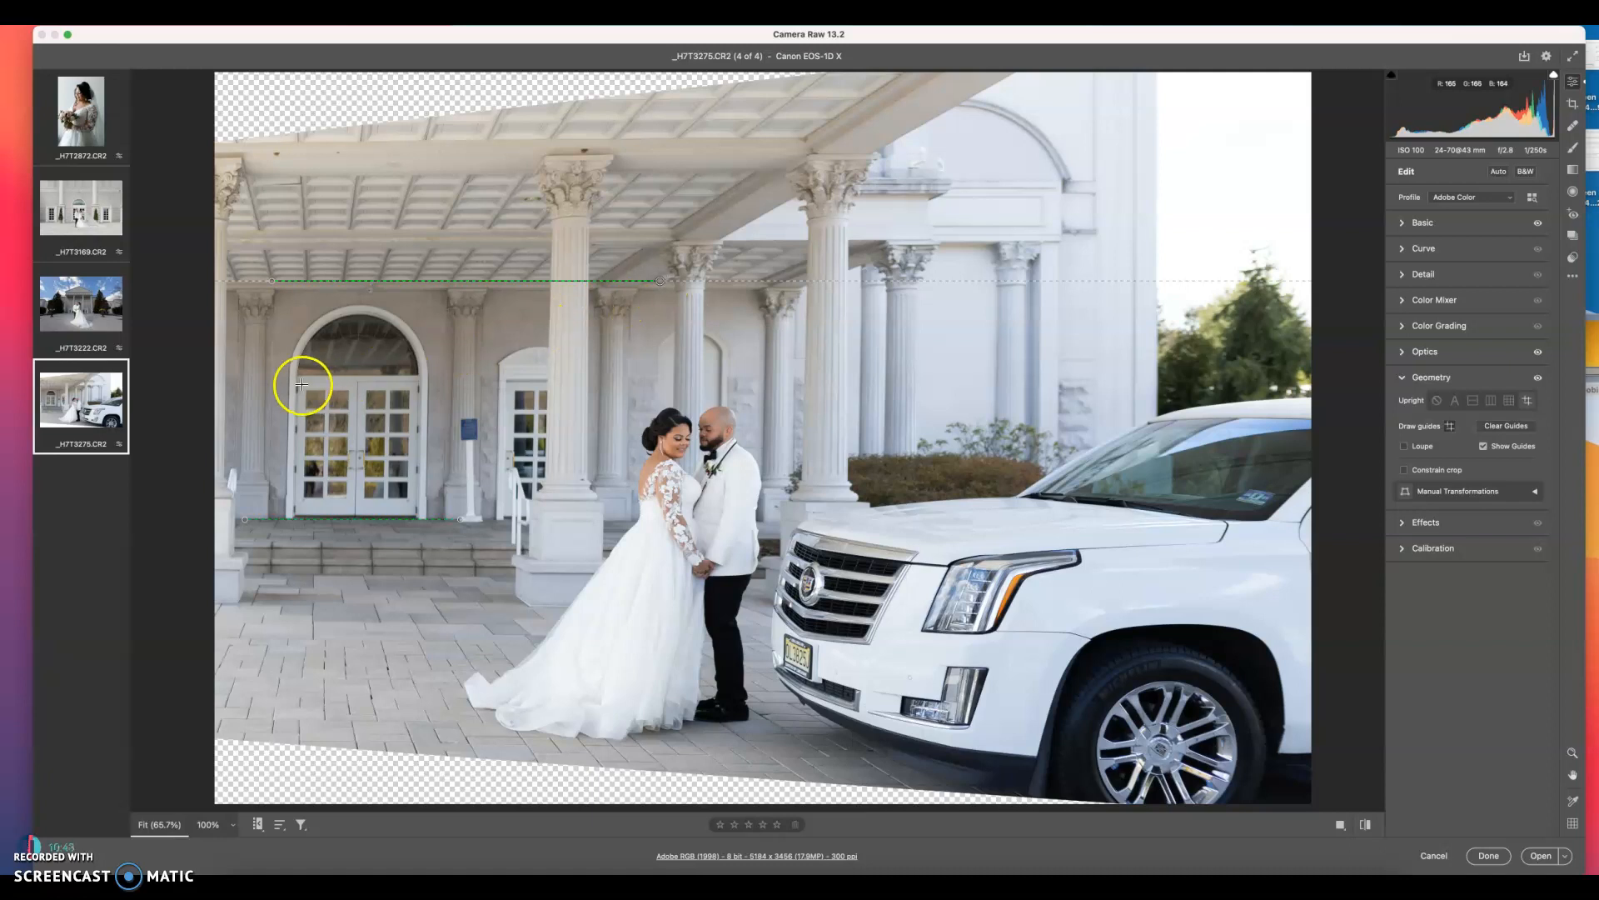
Try vertical guides along the entrance door's left frame and the rear column just behind the groom.
{"action": "left_click_drag", "start_coordinate": [287, 368], "coordinate": [289, 373]}
{"action": "left_click_drag", "start_coordinate": [285, 527], "coordinate": [284, 527]}
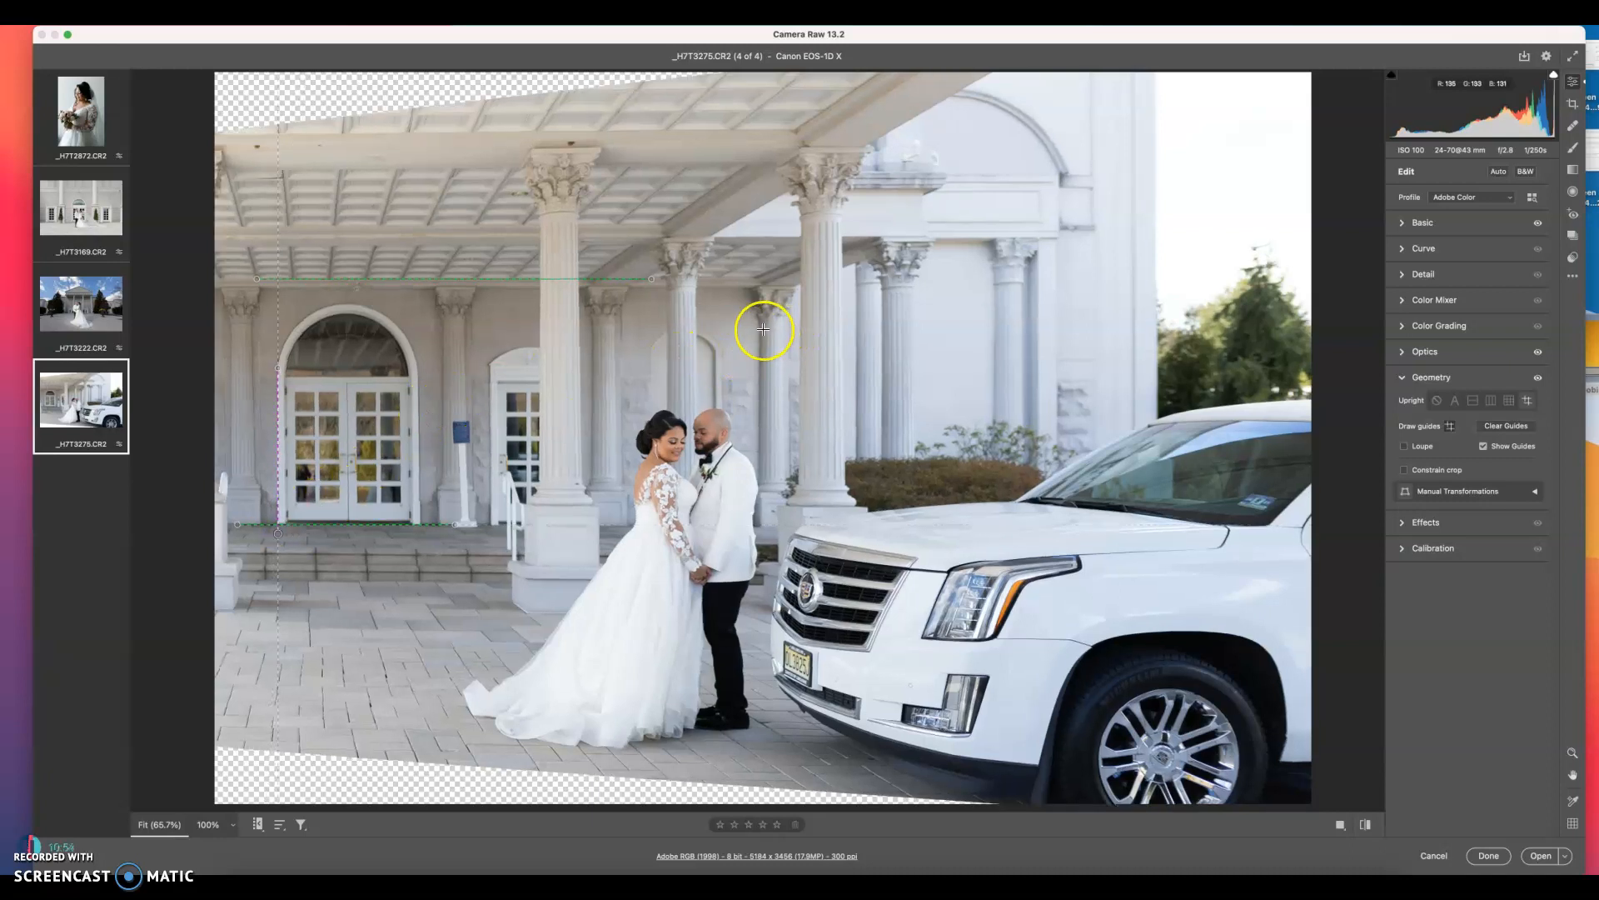
{"action": "left_click_drag", "start_coordinate": [761, 329], "coordinate": [762, 534]}
{"action": "left_click_drag", "start_coordinate": [759, 531], "coordinate": [759, 530]}
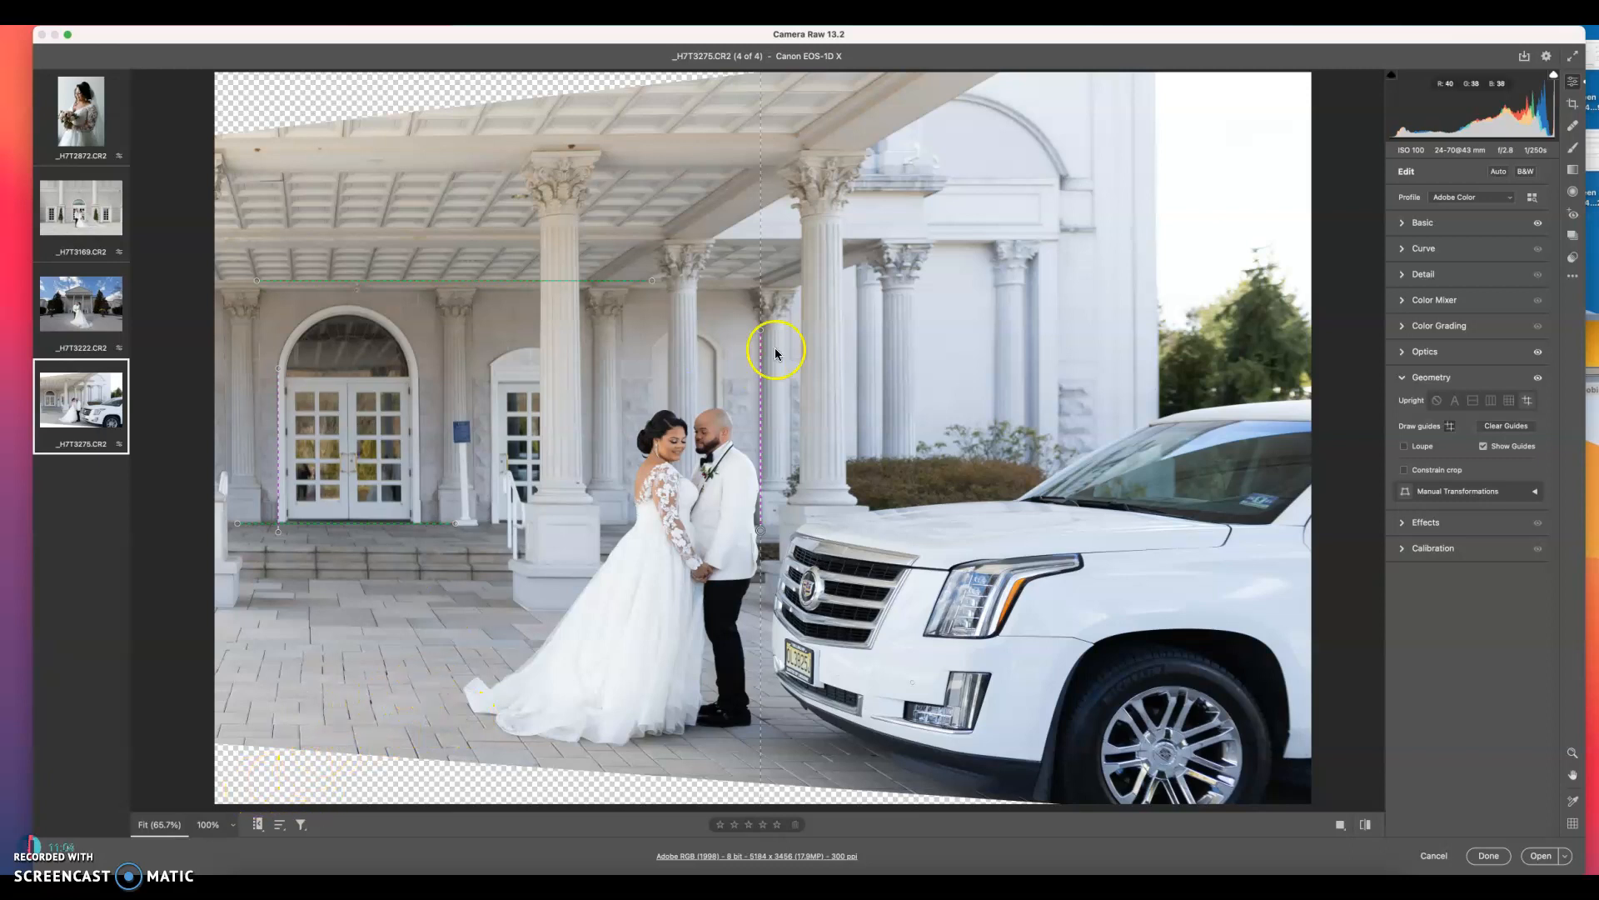
{"action": "left_click_drag", "start_coordinate": [764, 329], "coordinate": [764, 329]}
Delete the remaining perspective guides and apply Auto Upright to the photo instead.
{"action": "left_click", "coordinate": [653, 279]}
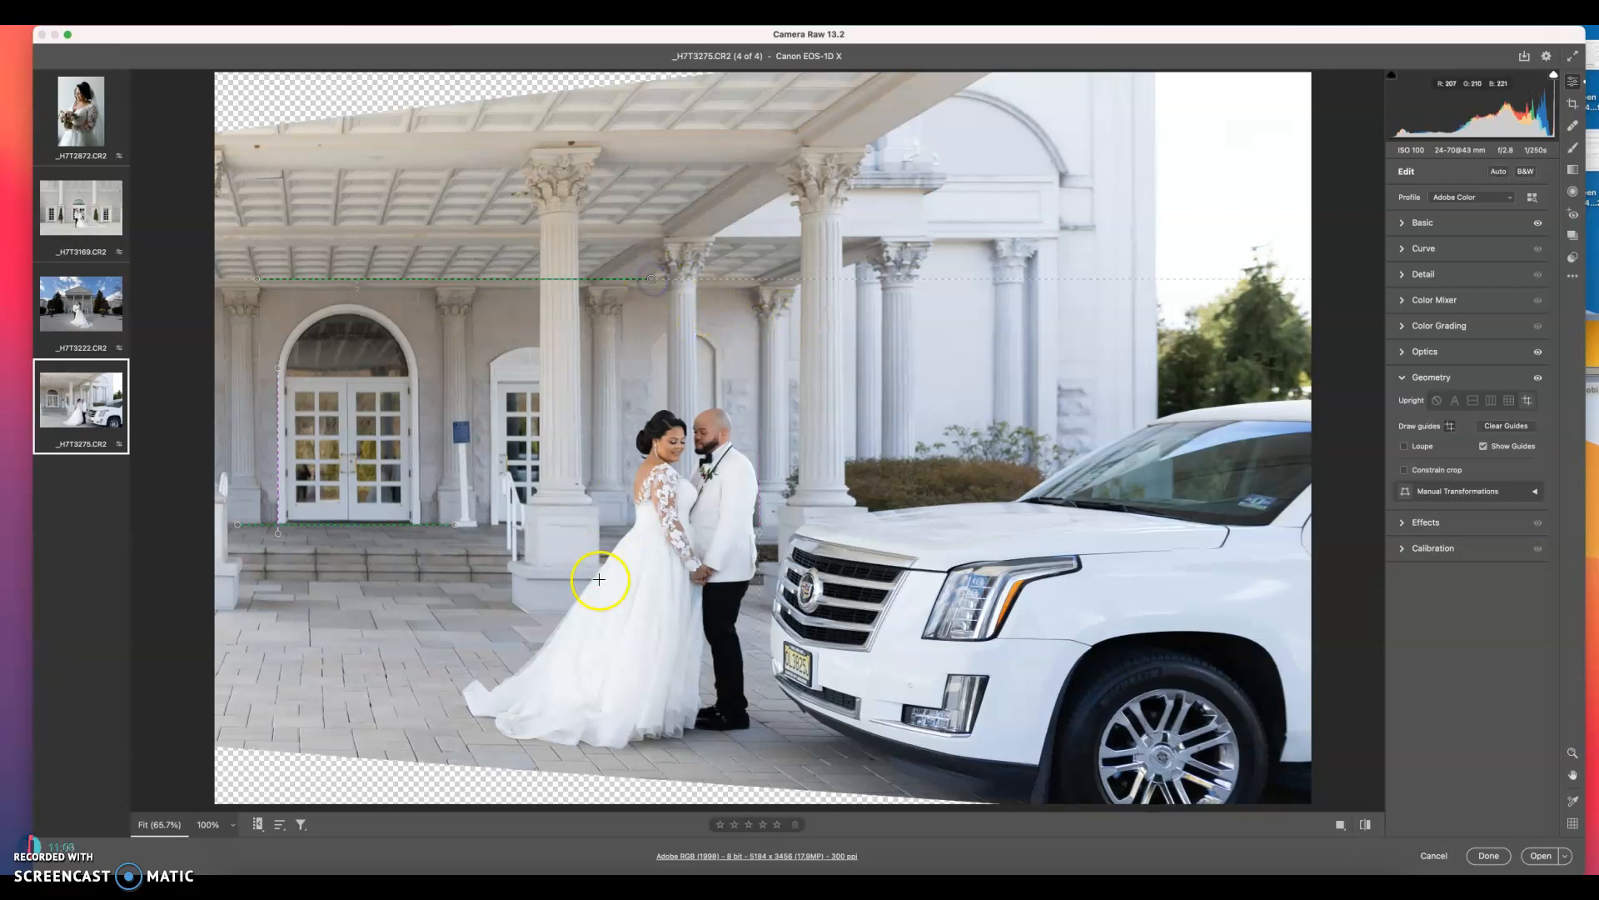
{"action": "key", "text": "Delete"}
{"action": "left_click", "coordinate": [511, 541]}
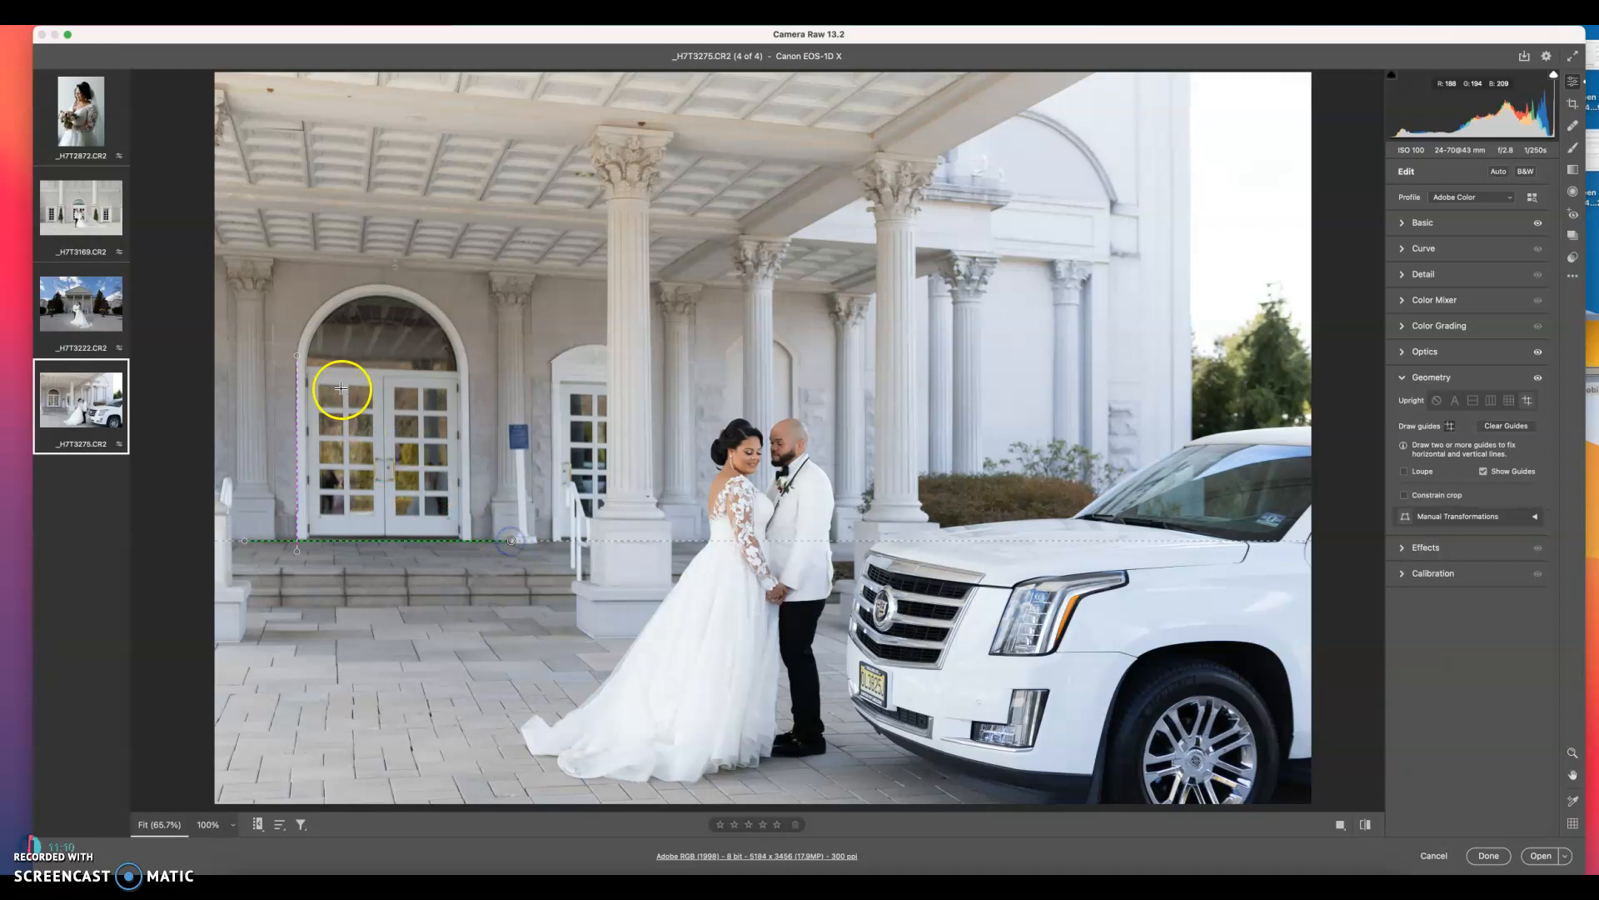
{"action": "key", "text": "Delete"}
{"action": "left_click_drag", "start_coordinate": [313, 356], "coordinate": [313, 355]}
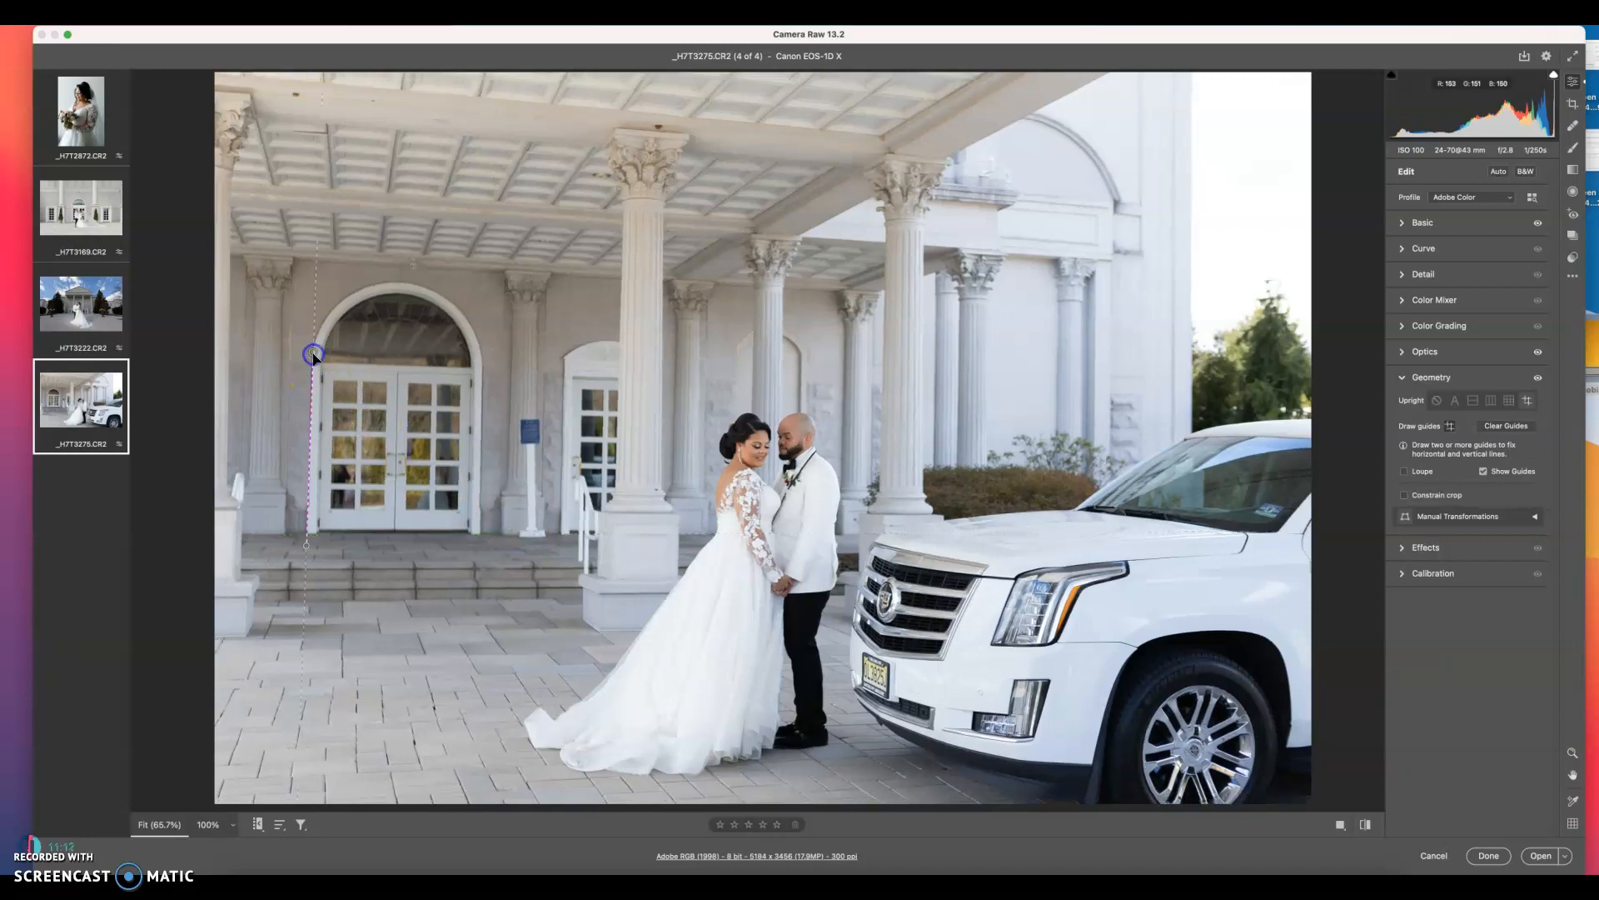
{"action": "key", "text": "Delete"}
{"action": "left_click", "coordinate": [1454, 401]}
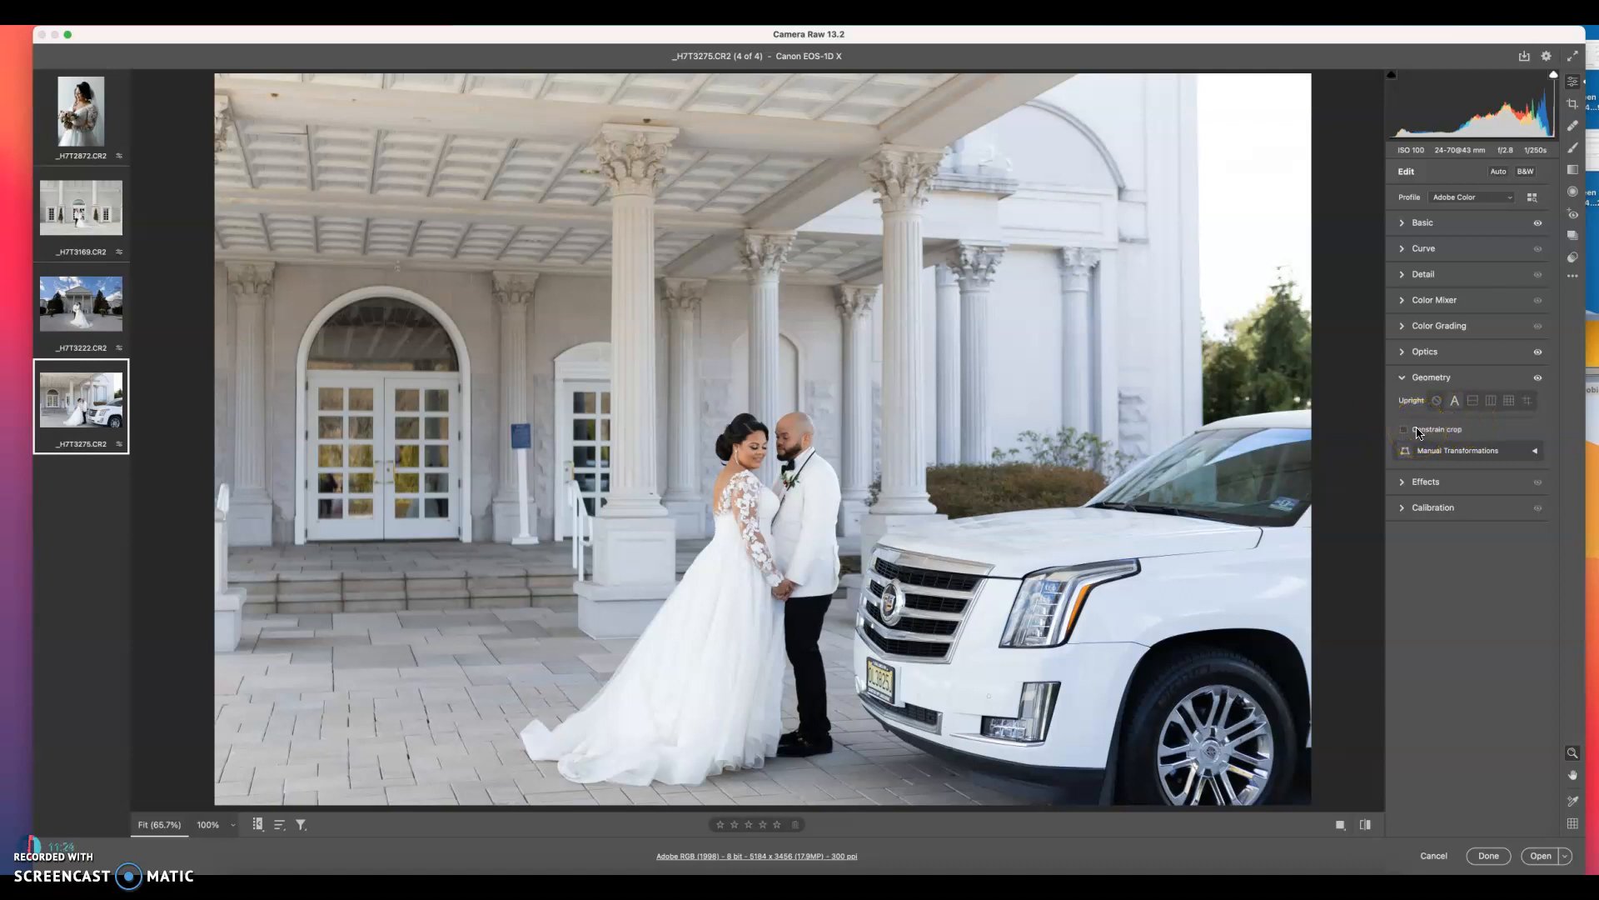
Try straightening and cropping the photo at an angle of -4.33, shift the image within the crop, and undo it.
{"action": "key", "text": "c"}
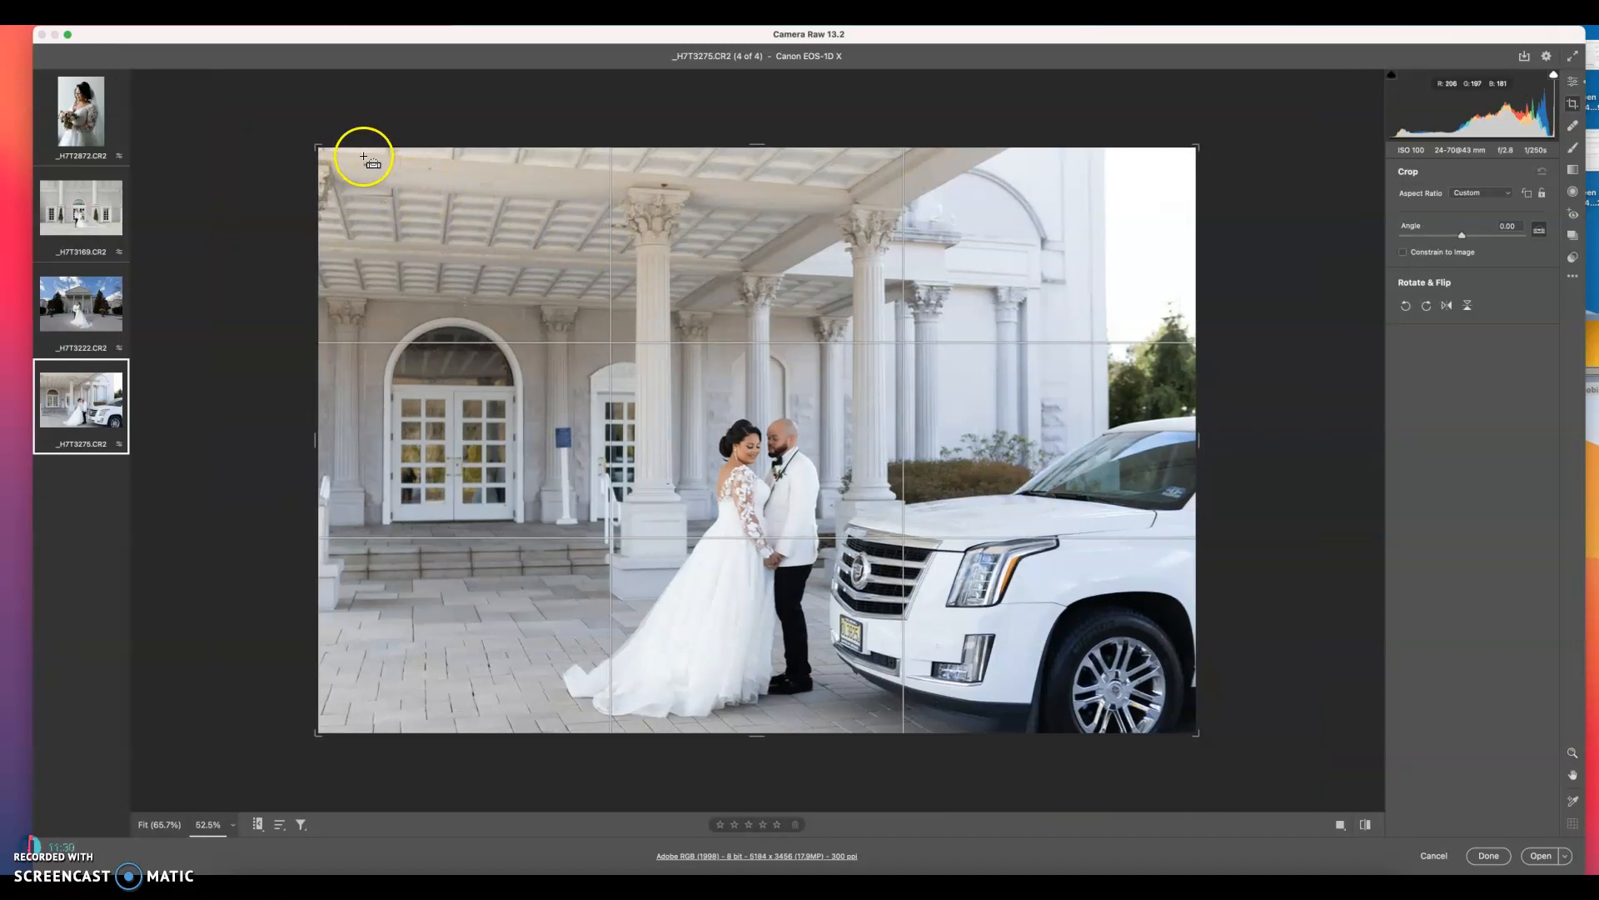
{"action": "left_click_drag", "start_coordinate": [345, 153], "coordinate": [968, 200]}
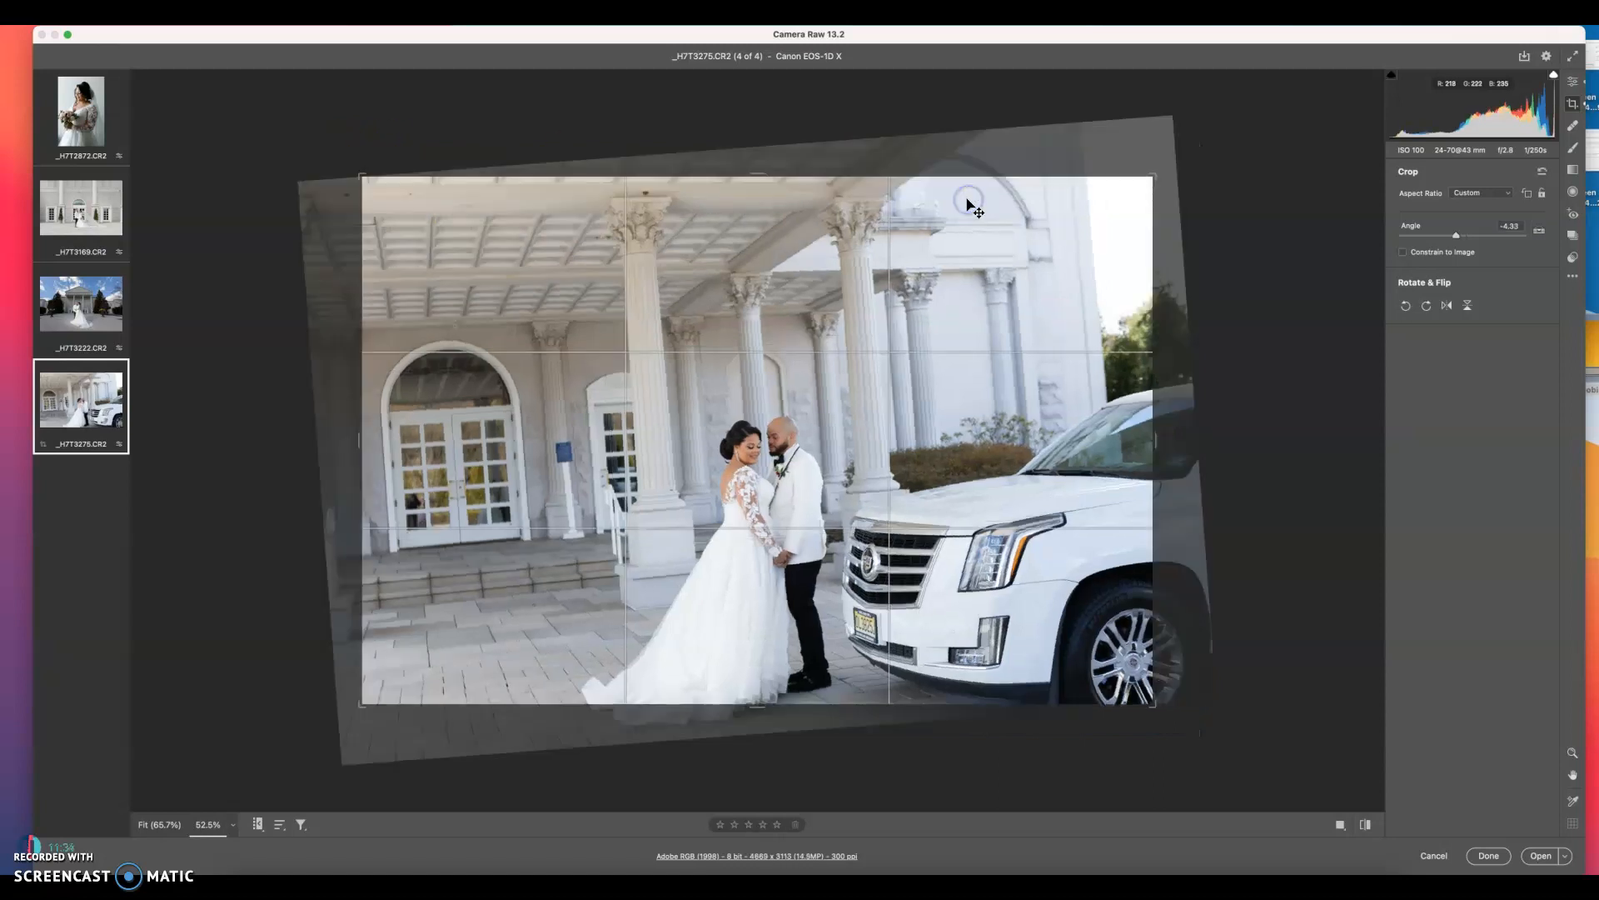
{"action": "left_click_drag", "start_coordinate": [858, 314], "coordinate": [909, 323]}
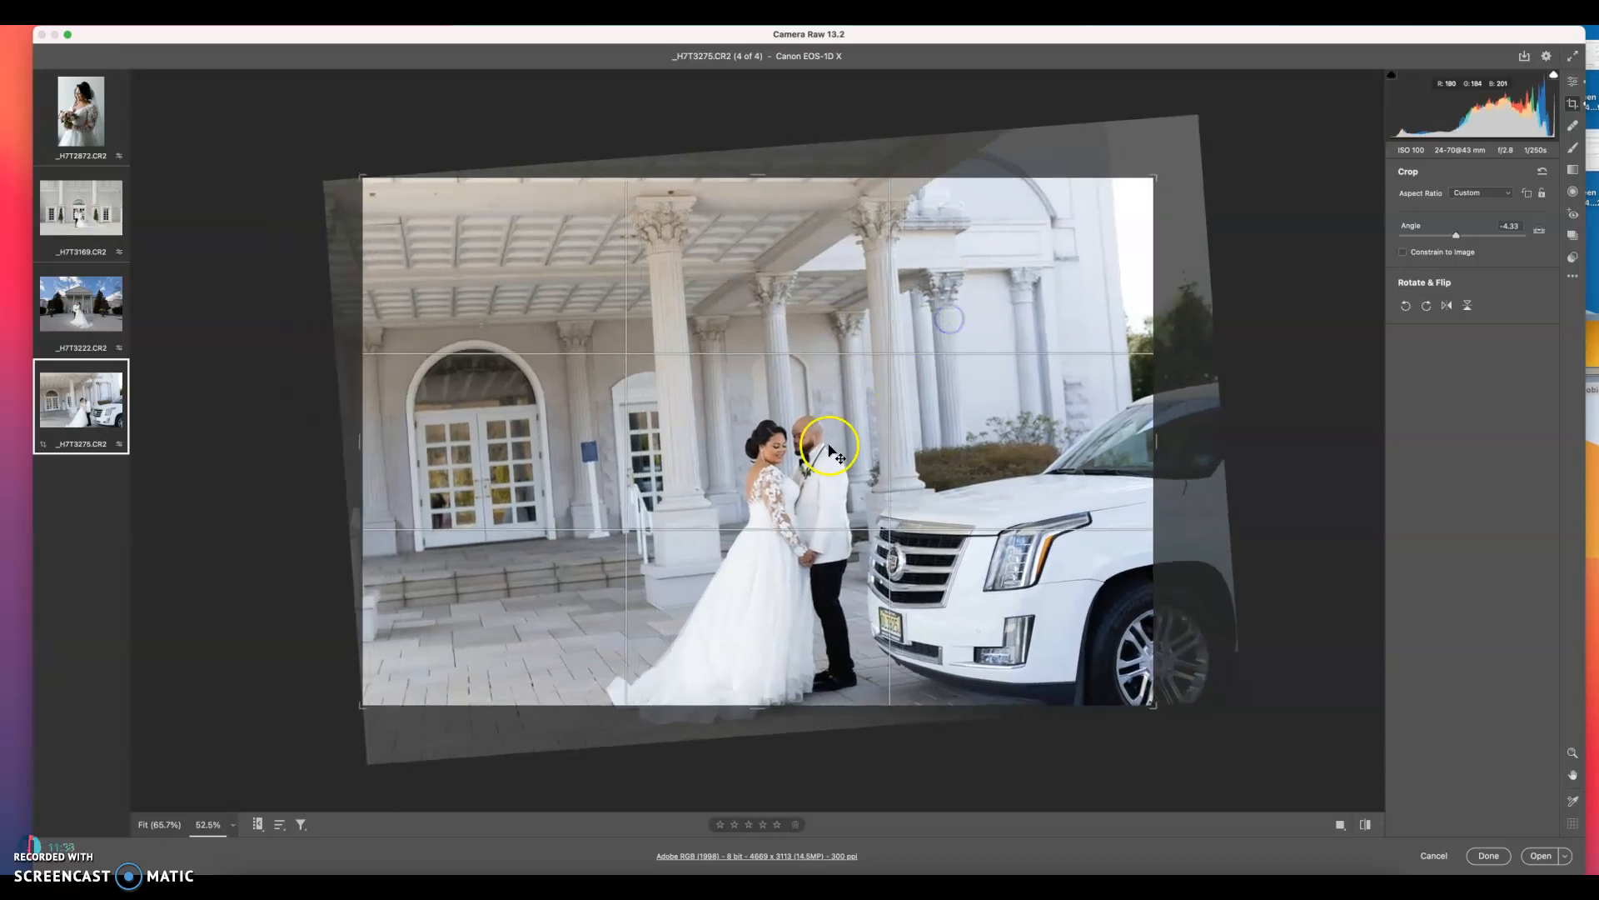
{"action": "key", "text": "Return"}
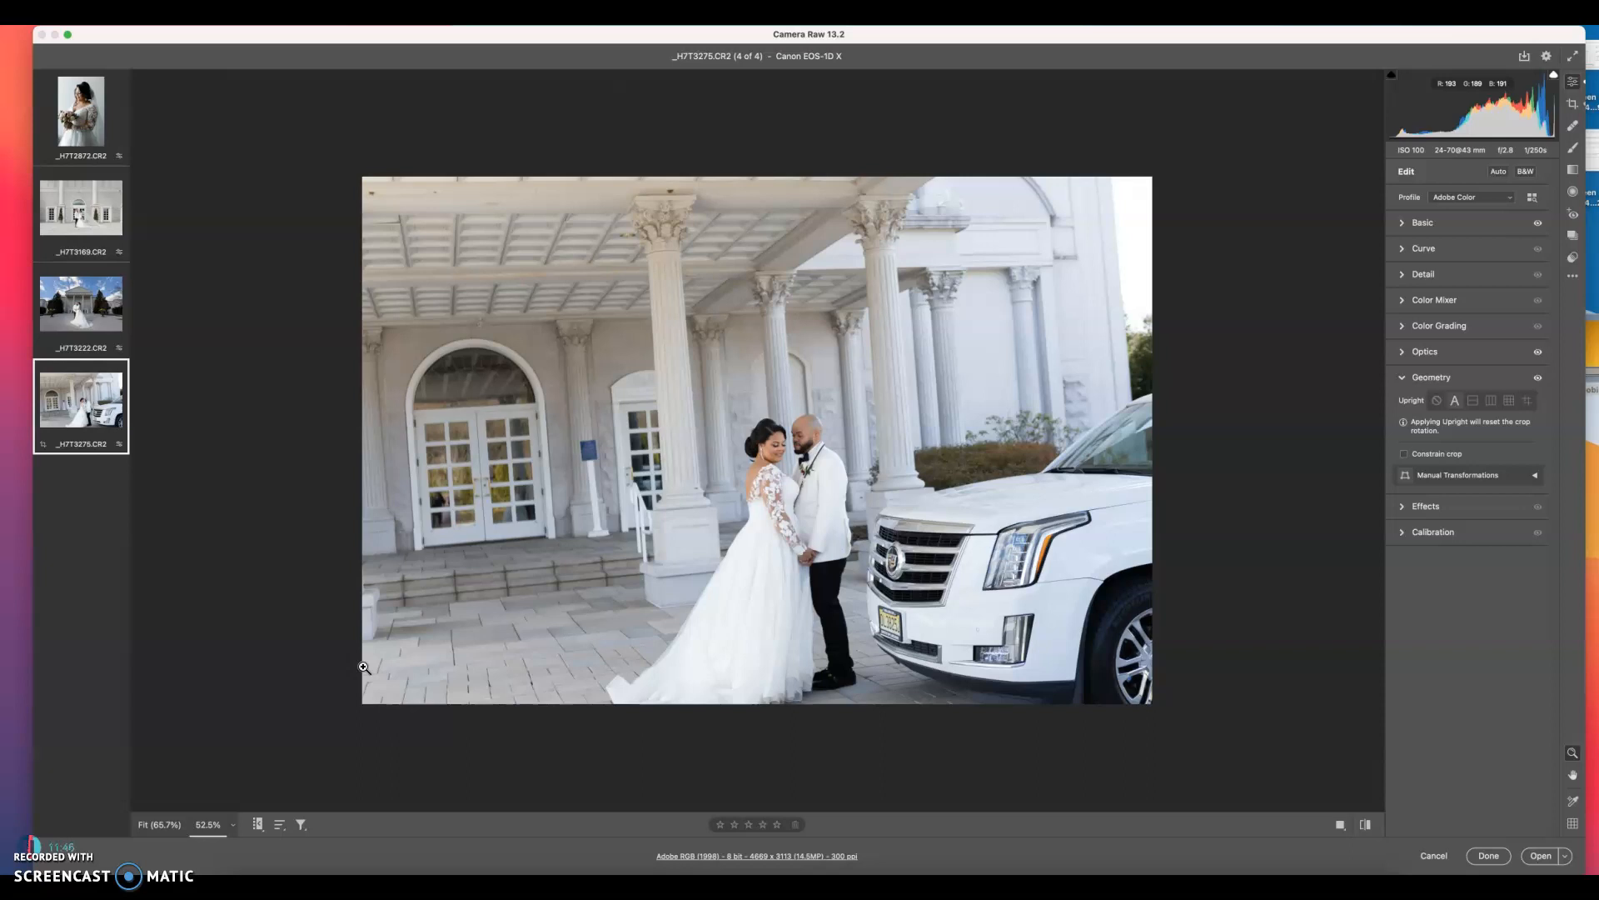
{"action": "key", "text": "super+z"}
{"action": "key", "text": "super+z"}
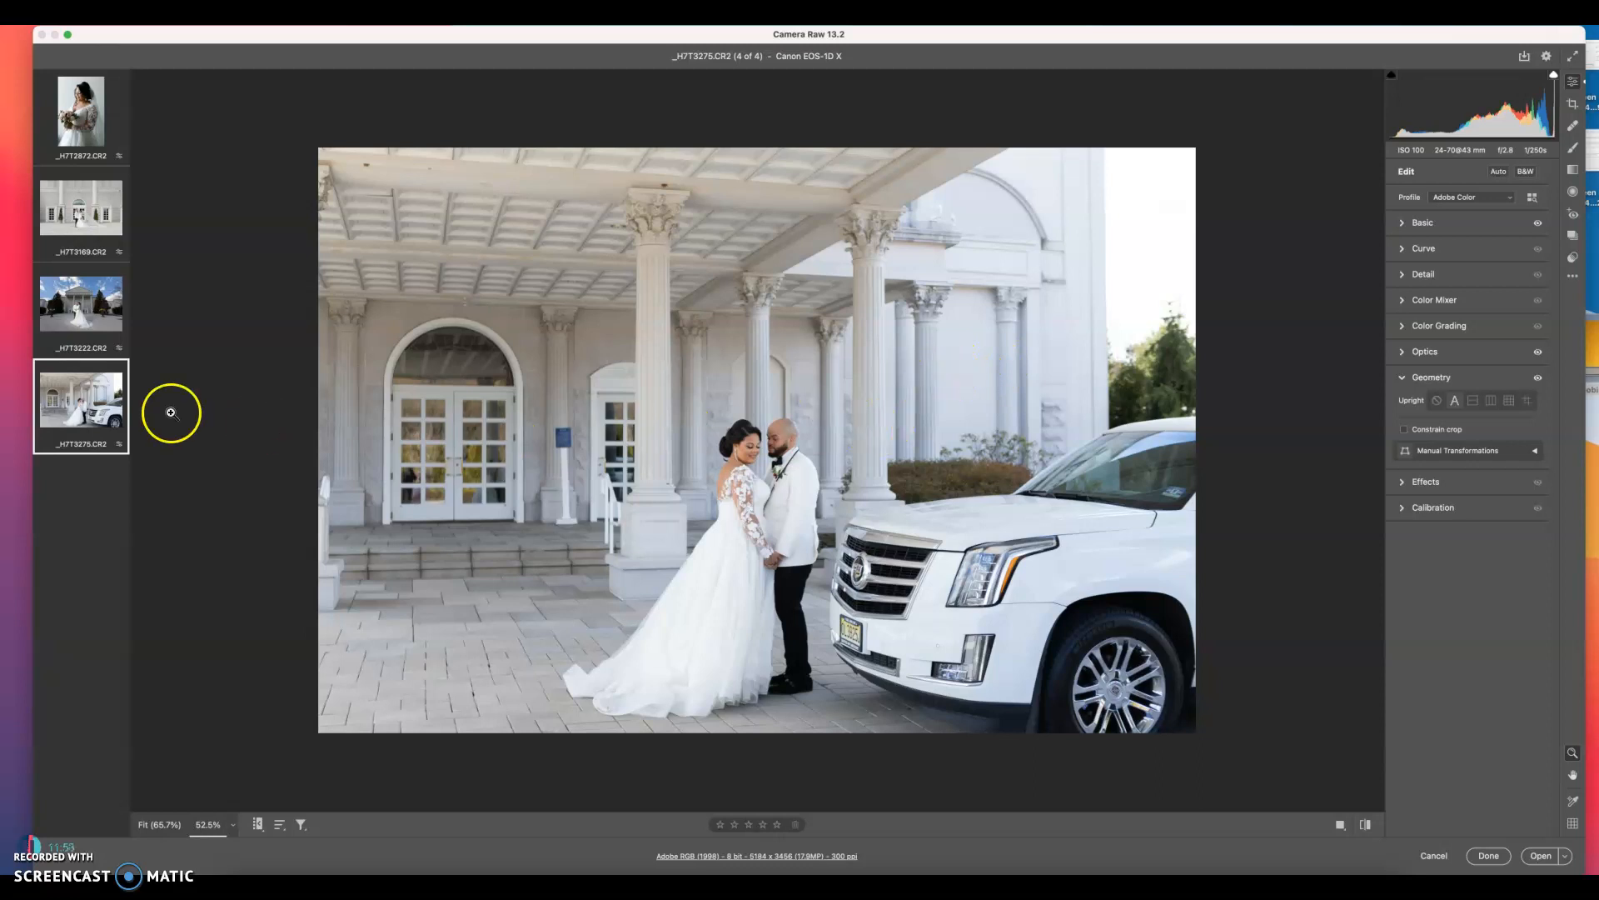
Open all four edited raw photos in Photoshop and bring up the bride portrait _H7T2872.CR2.
{"action": "key", "text": "super+a"}
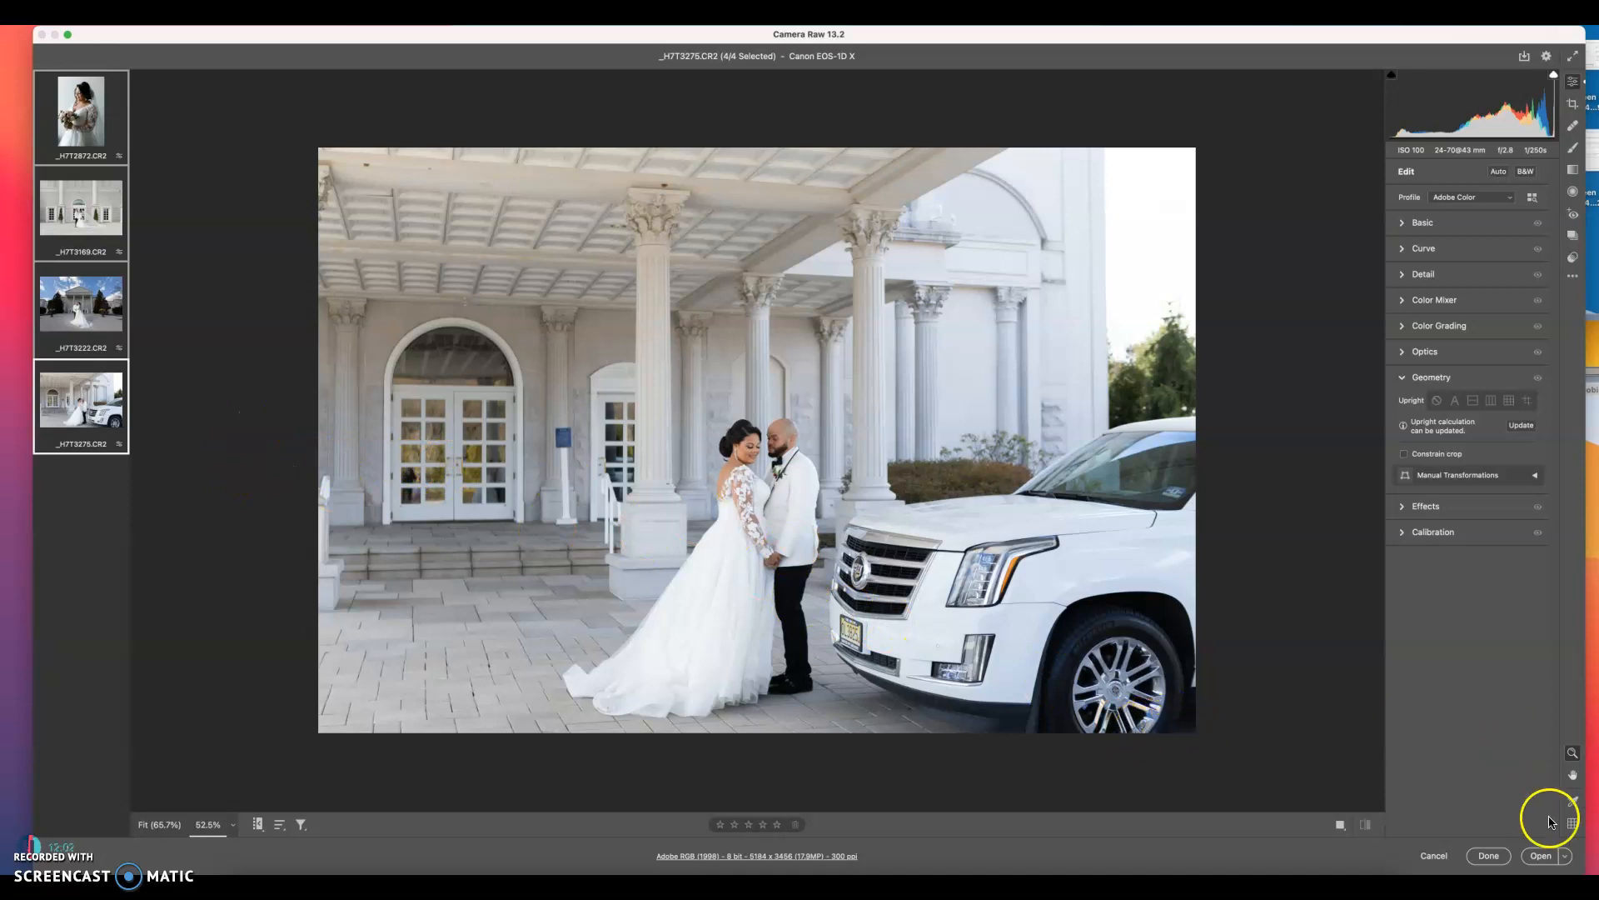
{"action": "left_click", "coordinate": [1540, 856]}
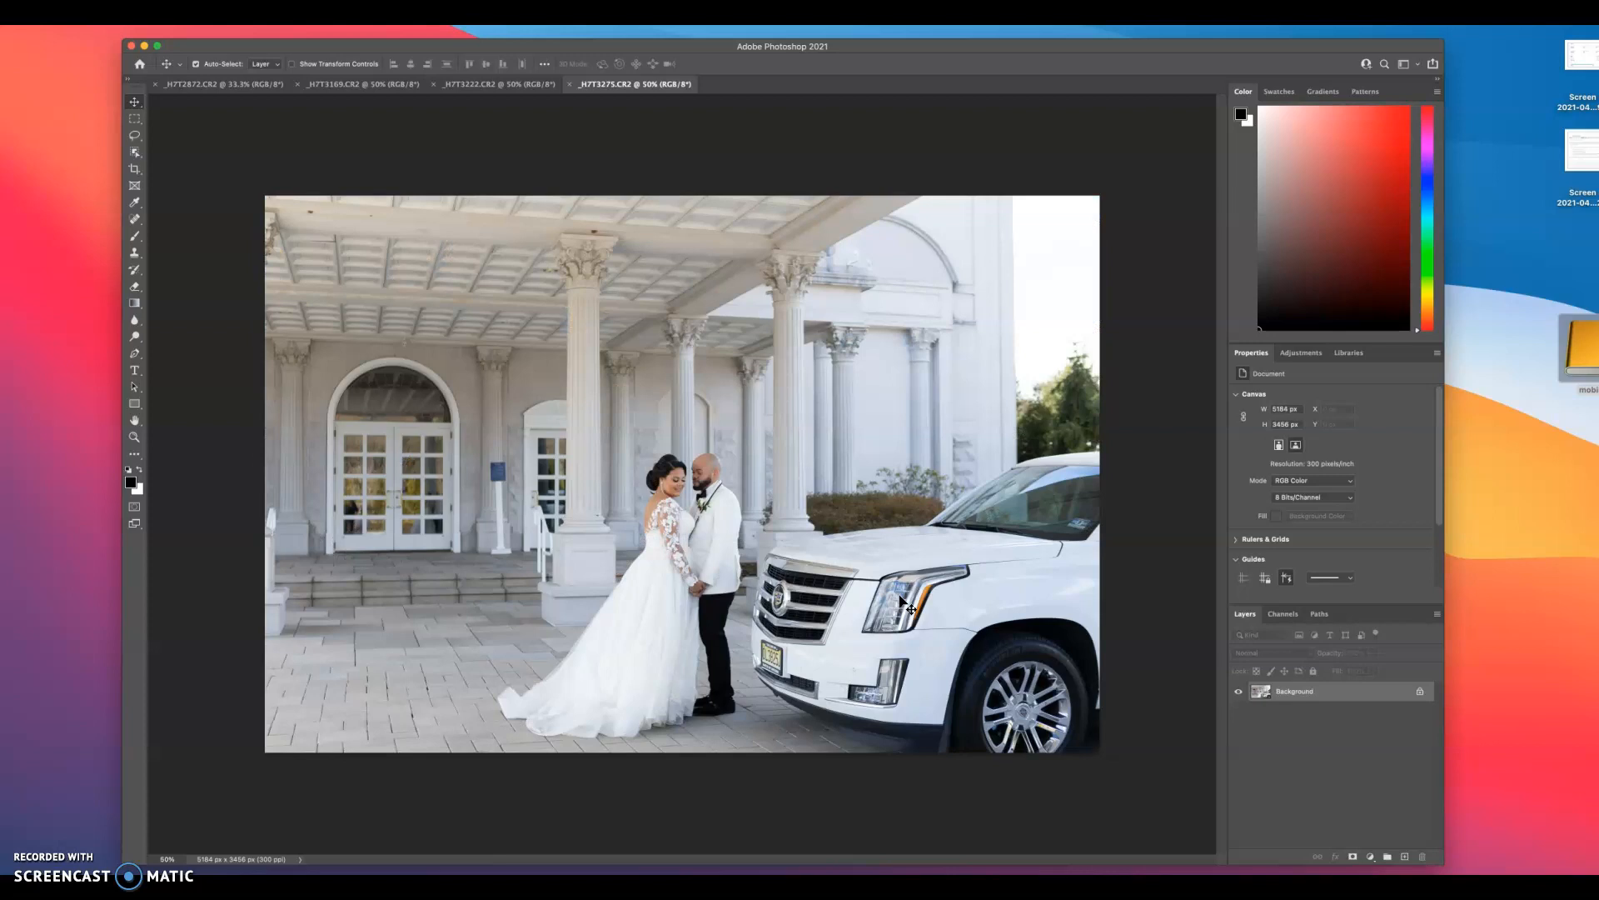
{"action": "left_click", "coordinate": [235, 84]}
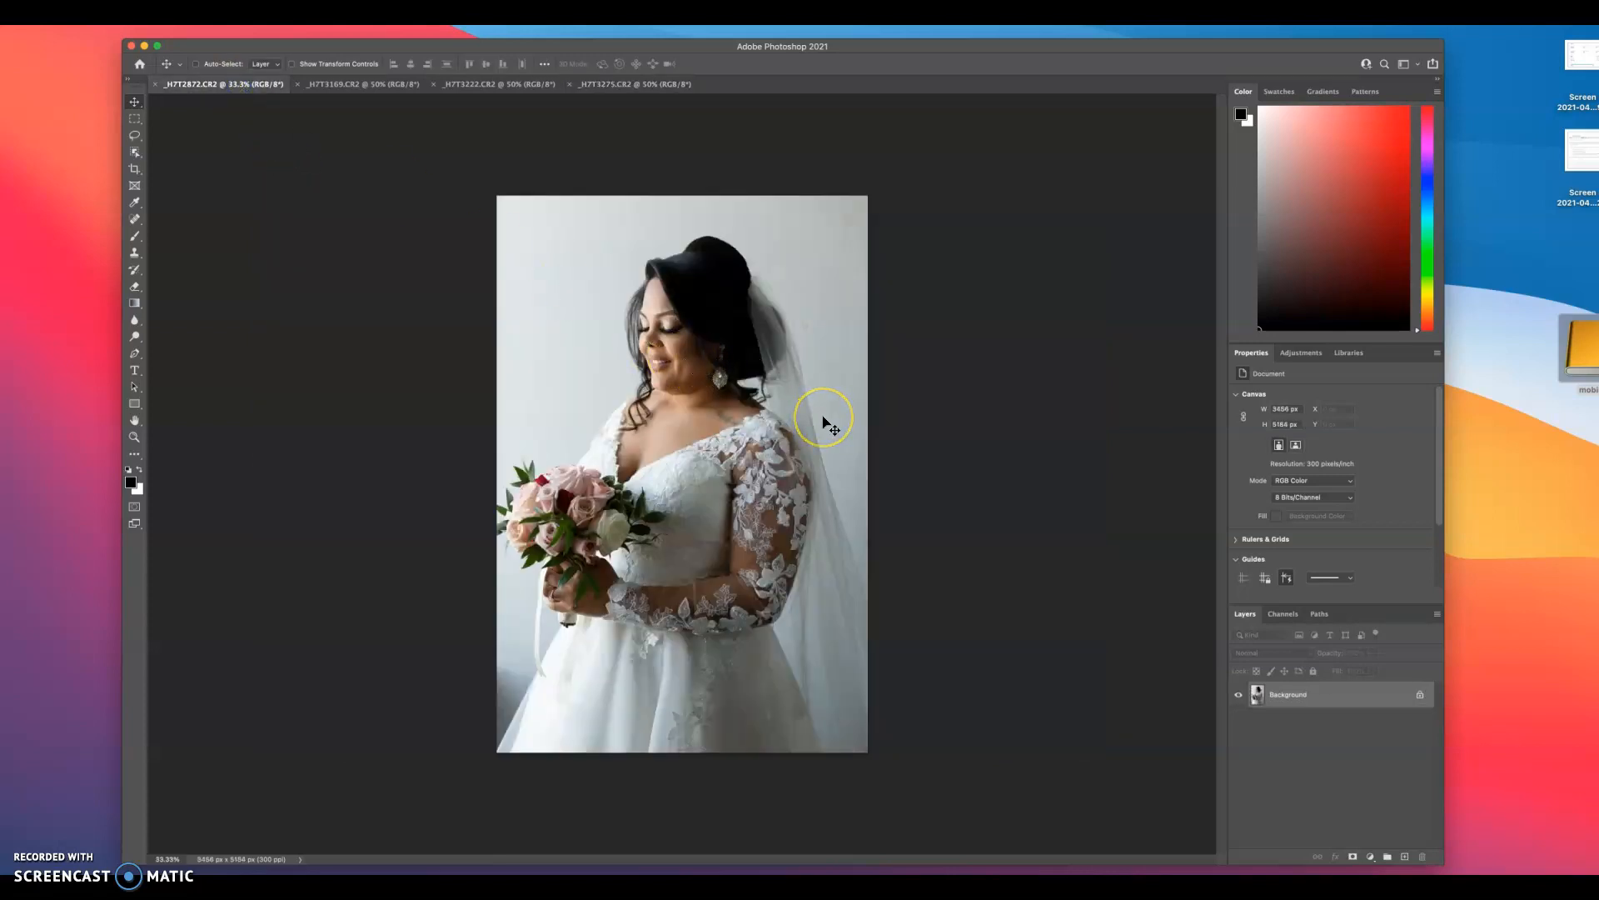
Choose the Spot Healing Brush for the bride's face and reduce its brush size well below 100.
{"action": "key", "text": "super+1"}
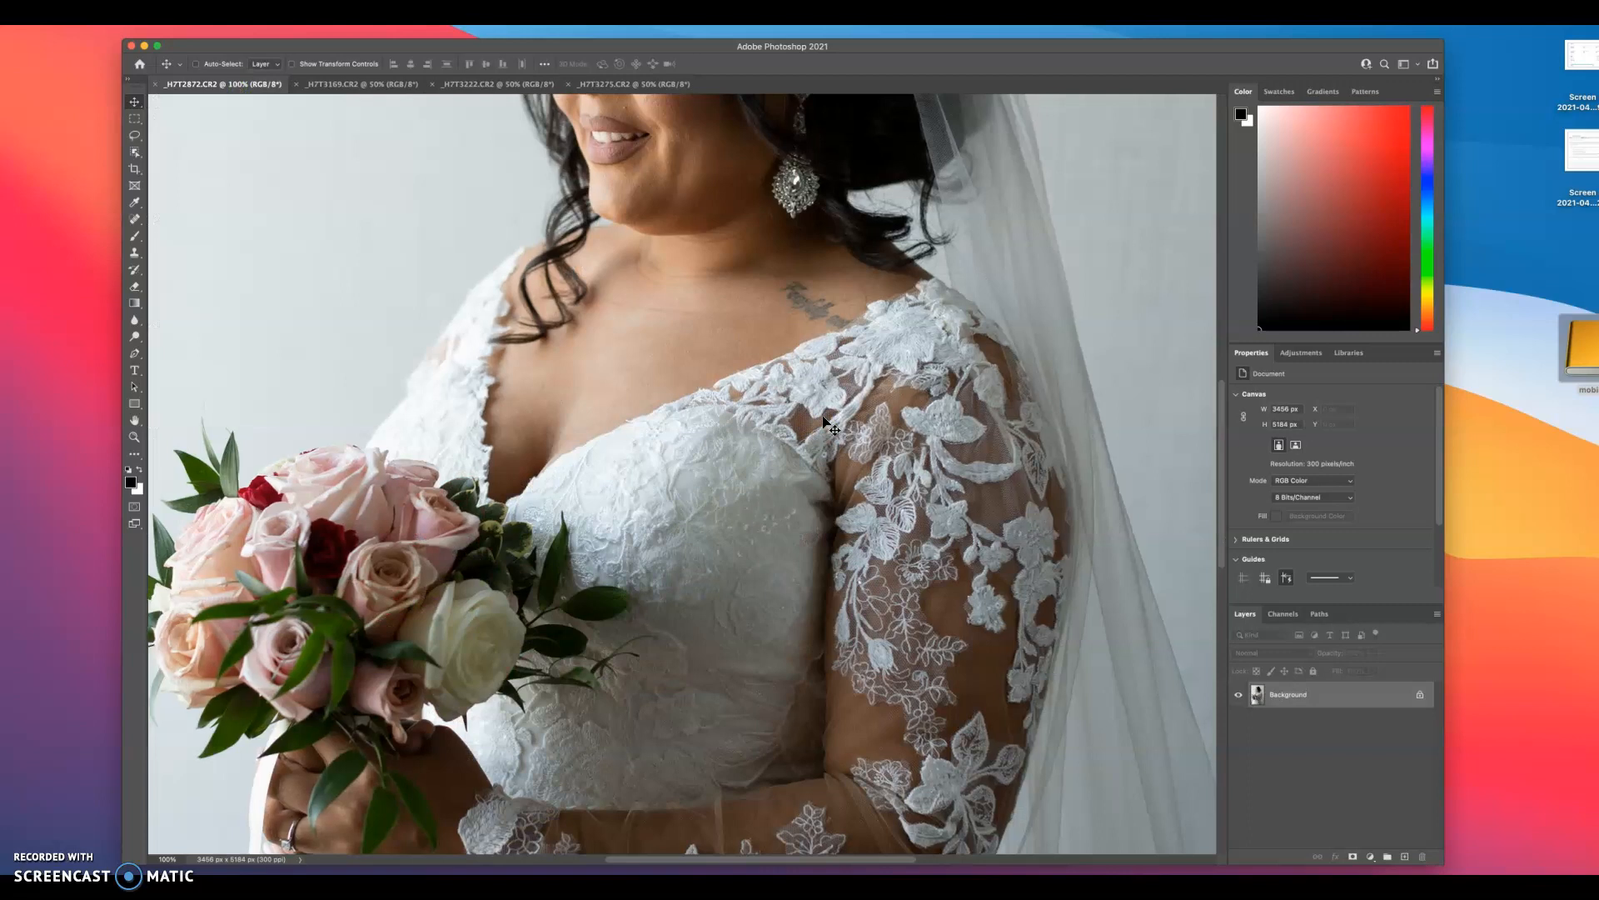
{"action": "key", "text": "super+plus"}
{"action": "scroll", "coordinate": [814, 393], "scroll_direction": "up", "scroll_amount": 8}
{"action": "scroll", "coordinate": [814, 392], "scroll_direction": "up", "scroll_amount": 5}
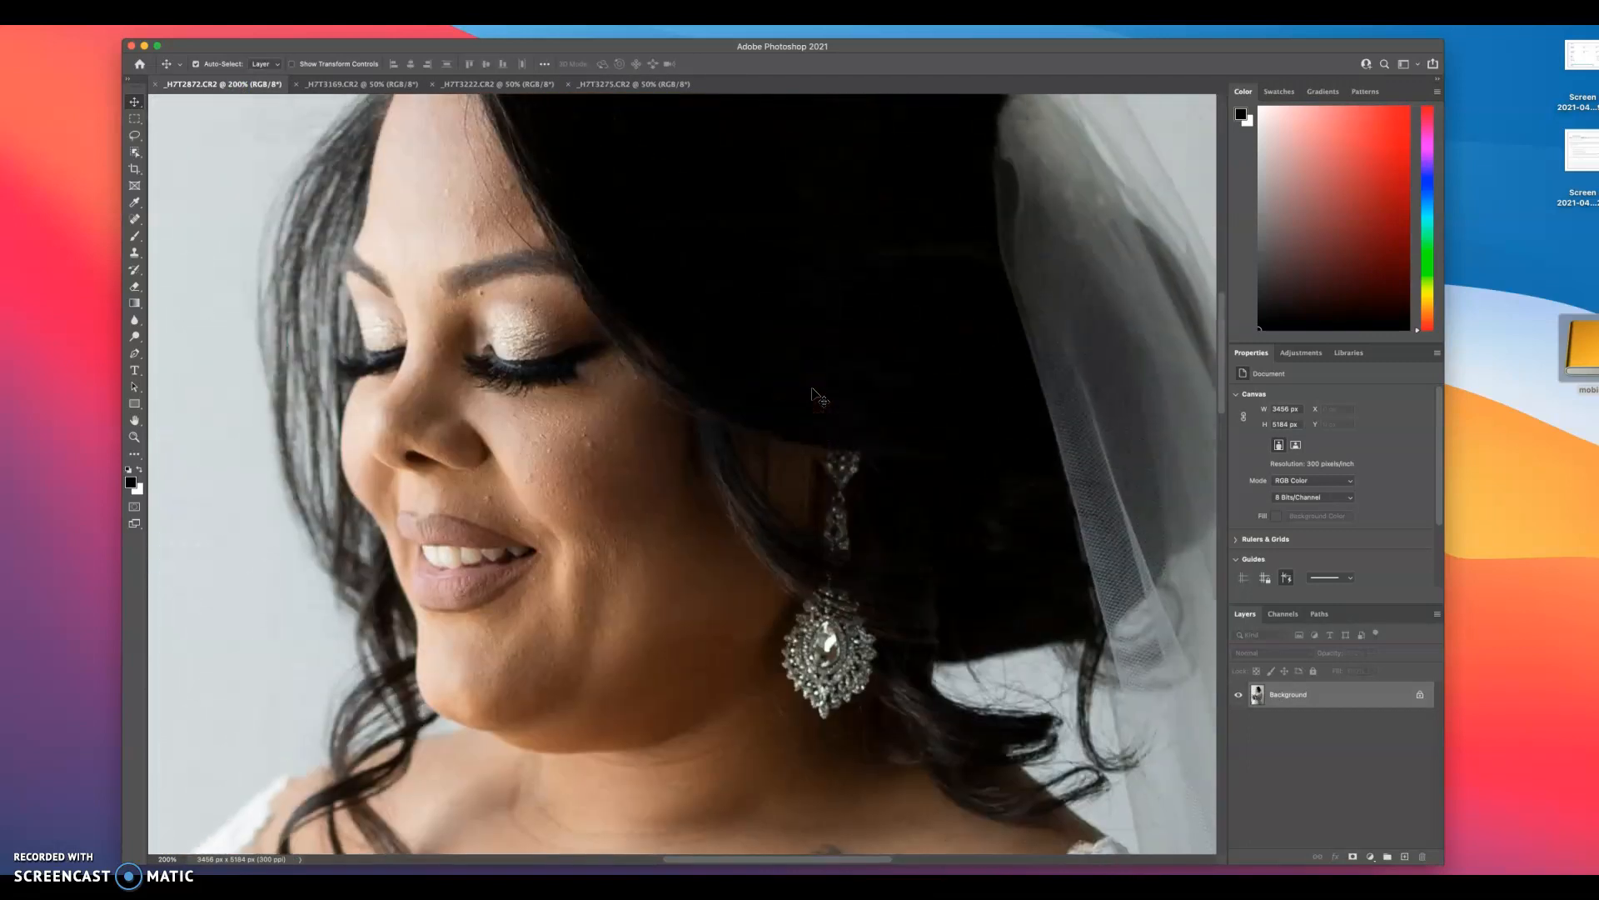
{"action": "scroll", "coordinate": [814, 393], "scroll_direction": "up", "scroll_amount": 2}
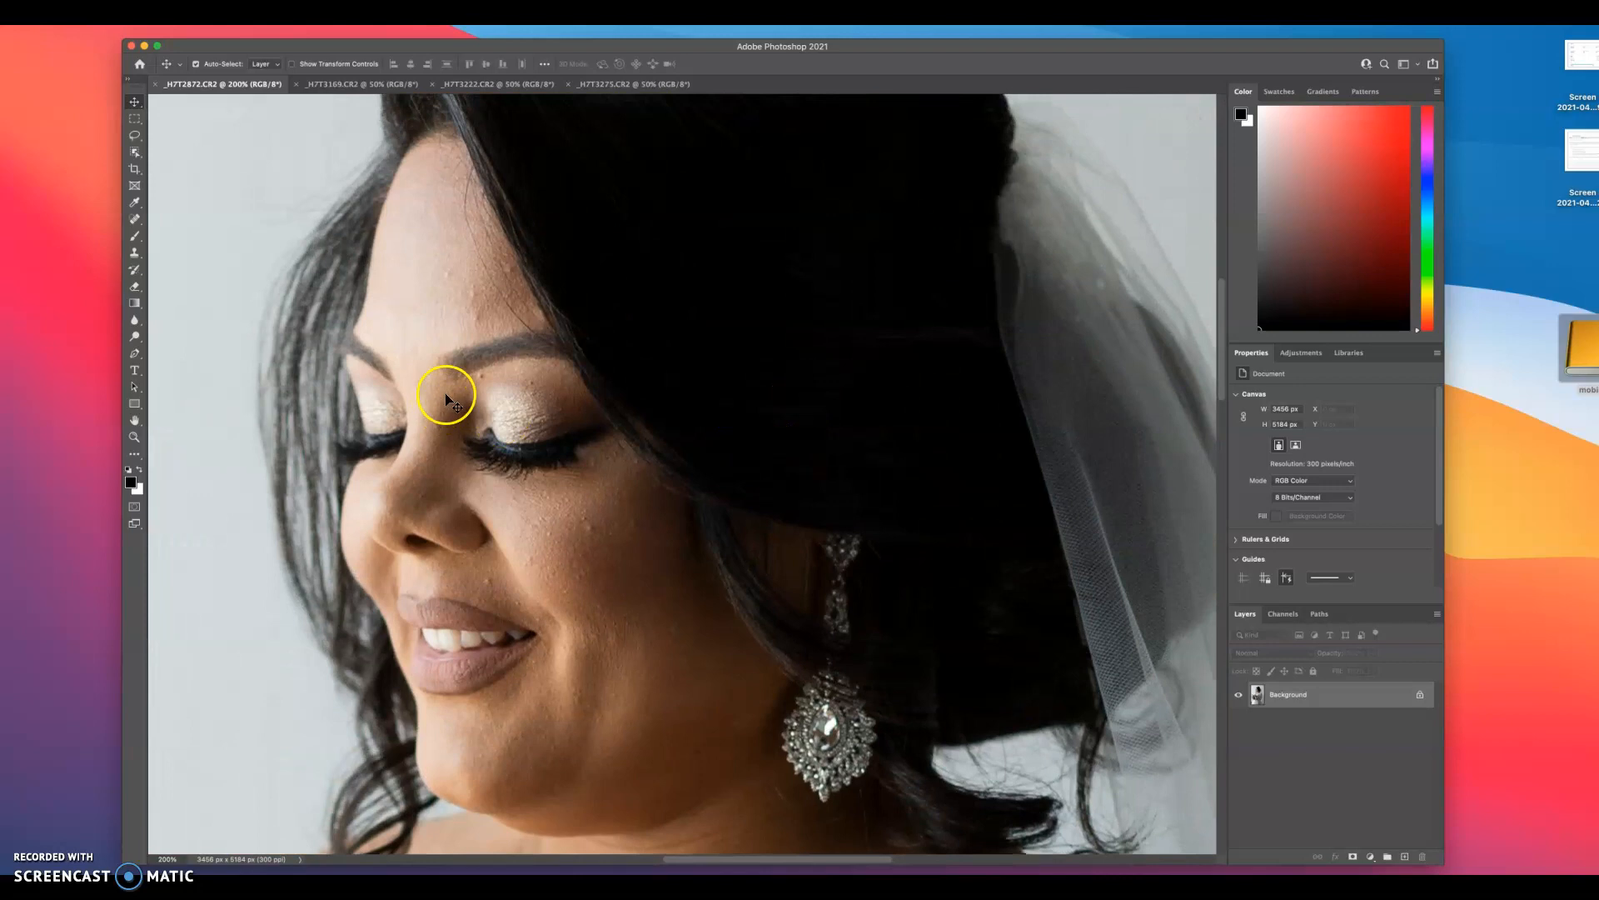
{"action": "left_click", "coordinate": [134, 220]}
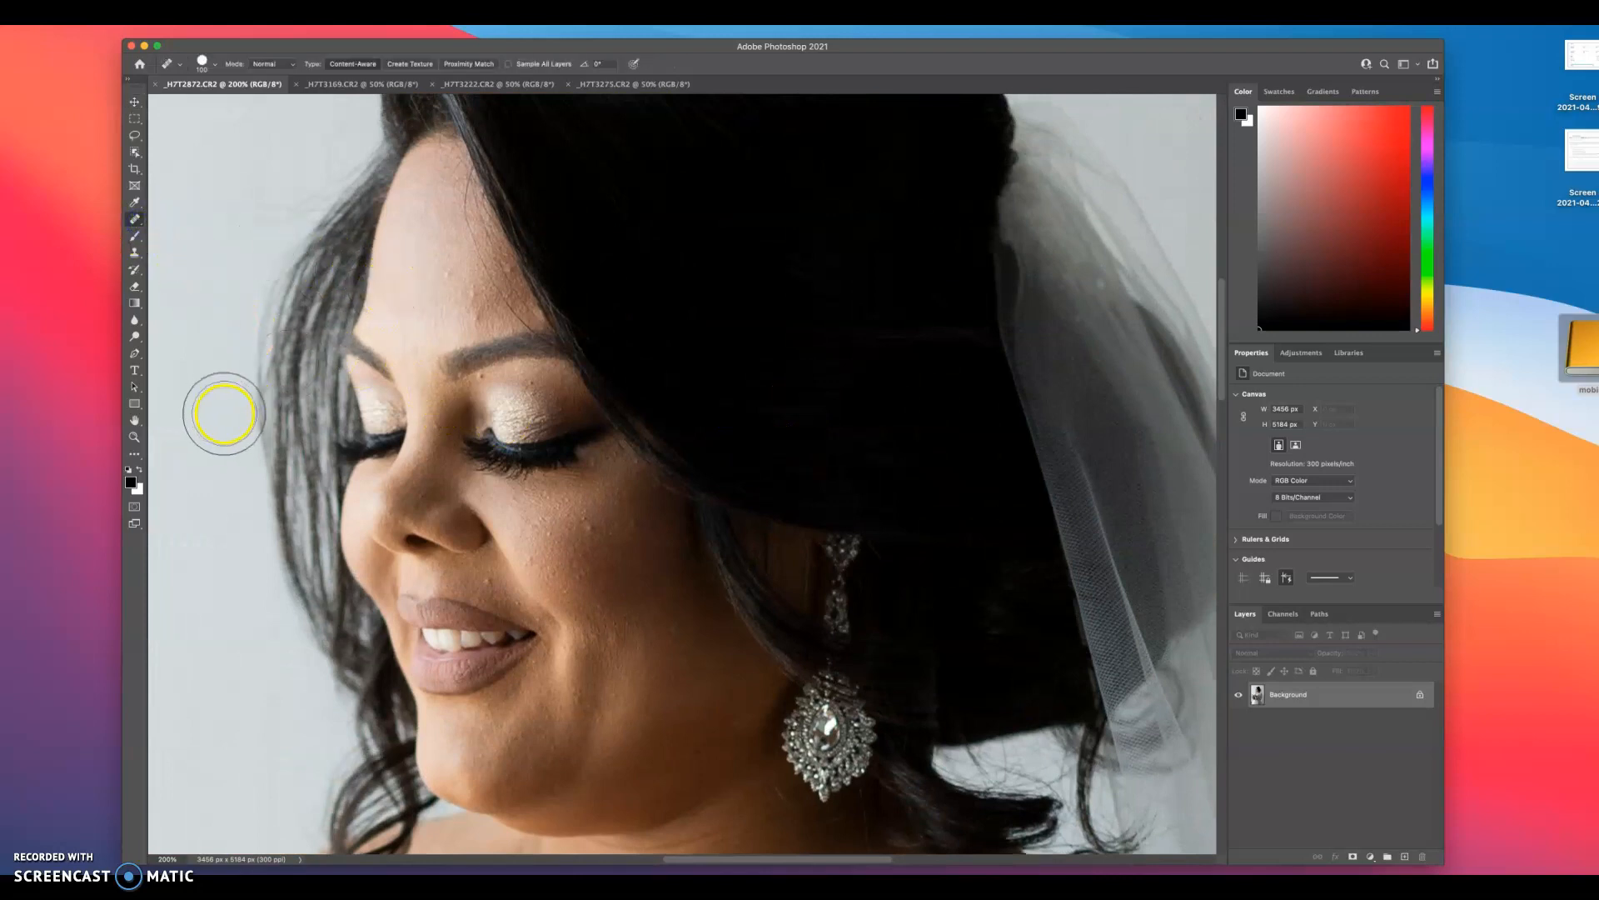
{"action": "key", "text": "bracketleft"}
{"action": "key", "text": "bracketleft"}
{"action": "key", "text": "bracketleft"}
{"action": "key", "text": "bracketleft"}
{"action": "key", "text": "bracketleft"}
{"action": "key", "text": "bracketleft"}
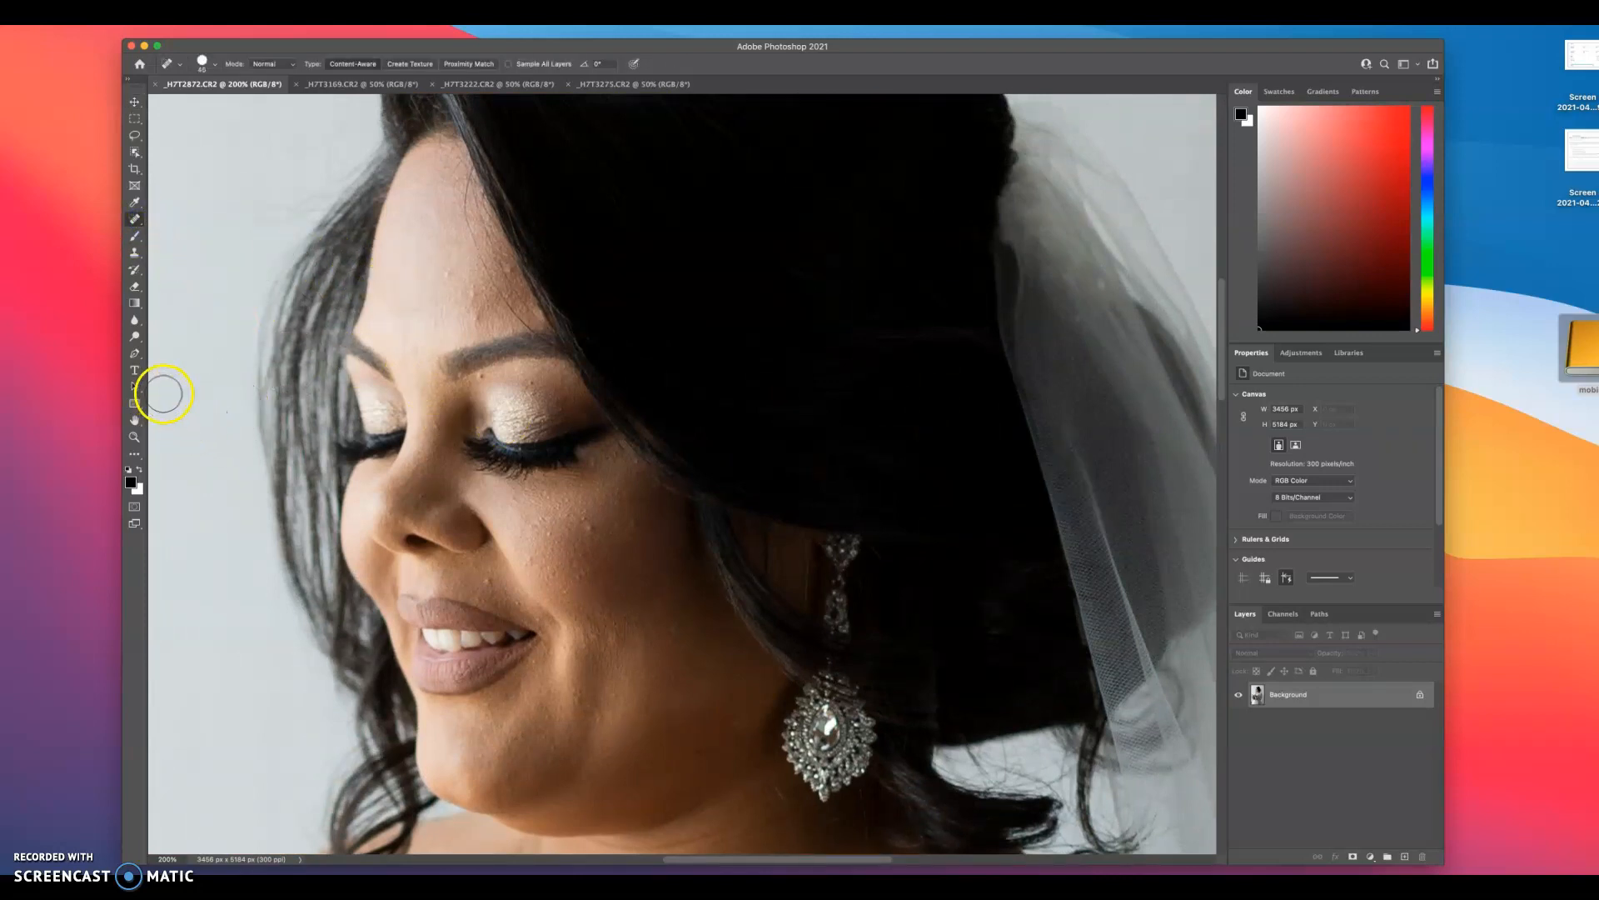
{"action": "key", "text": "bracketleft"}
Set the foreground color to a bright red.
{"action": "left_click", "coordinate": [130, 482]}
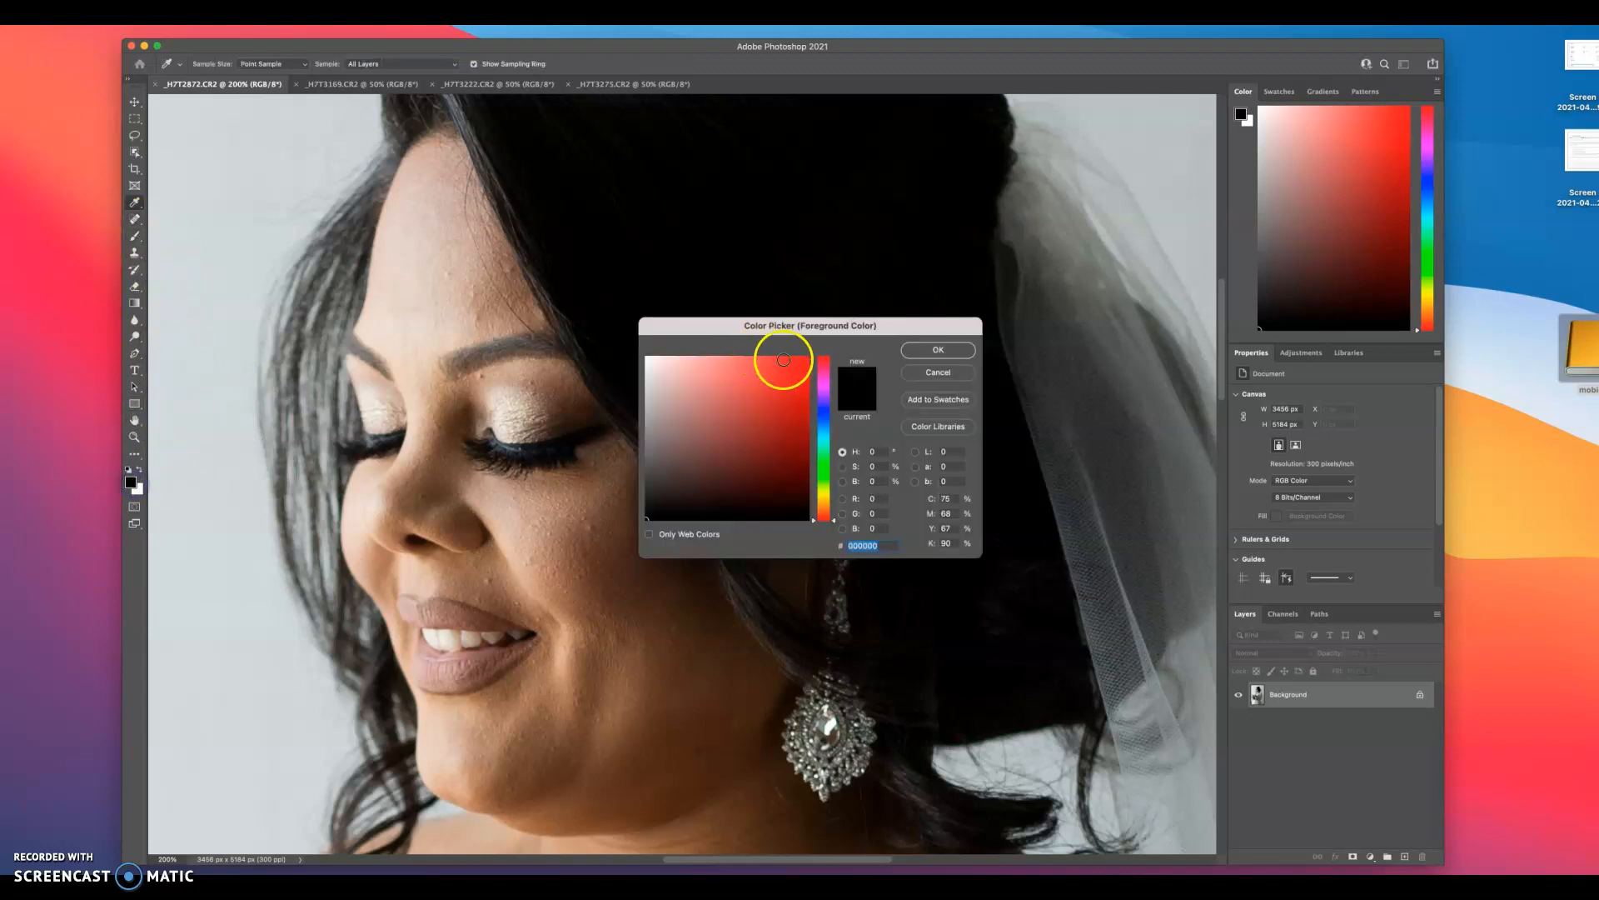
{"action": "left_click", "coordinate": [793, 363]}
{"action": "left_click", "coordinate": [924, 352]}
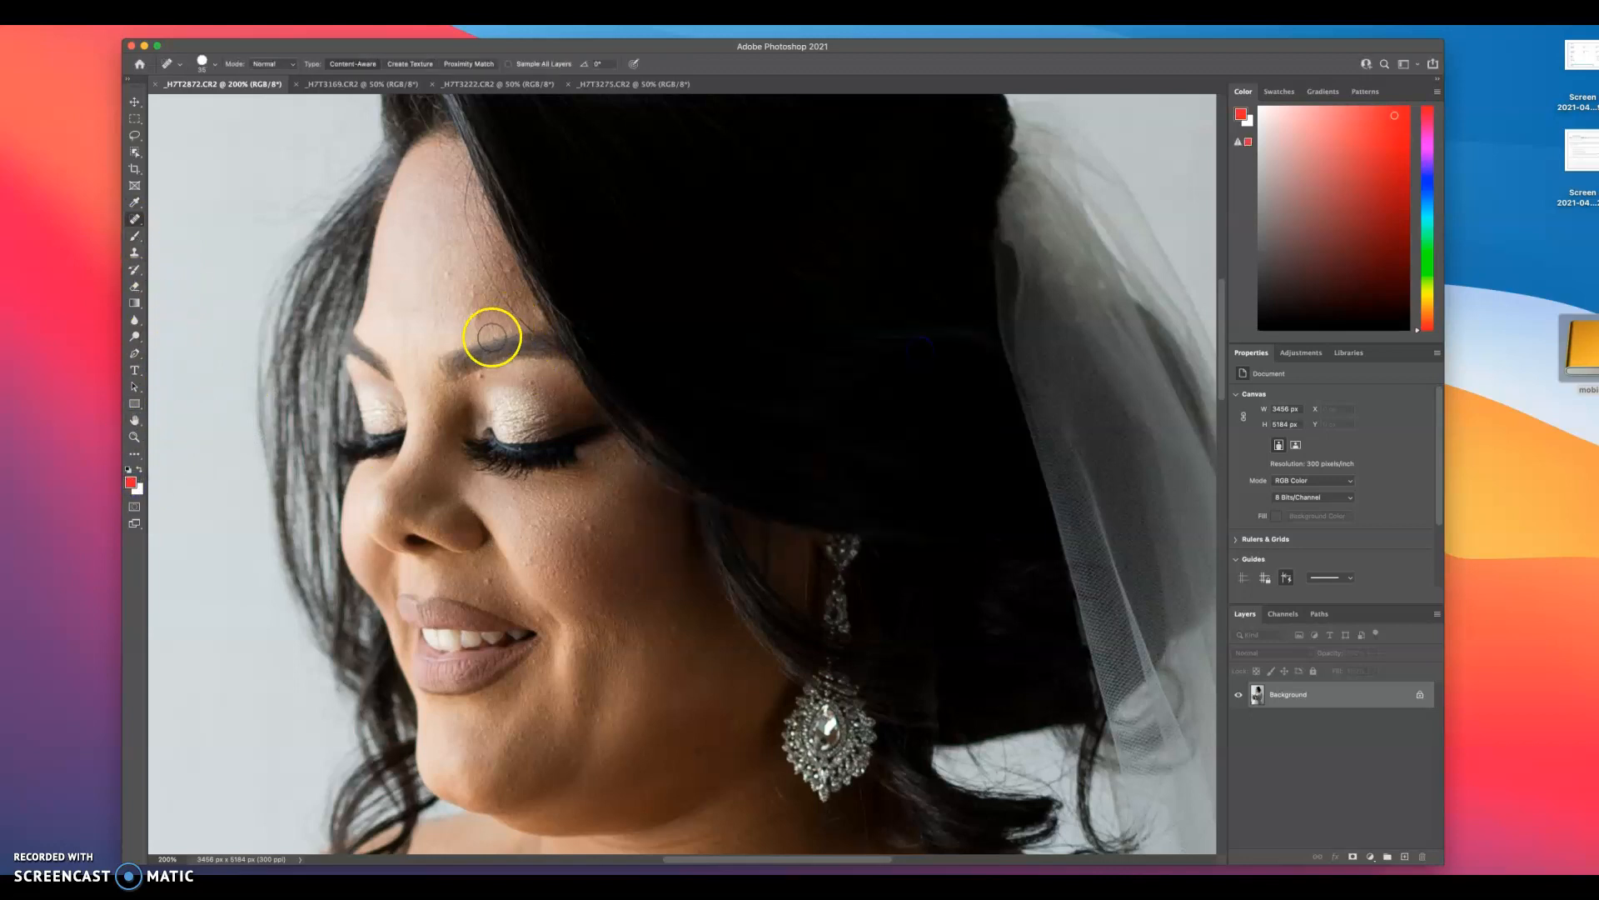
Heal the blemish on the bride's forehead with the Spot Healing Brush and reduce the brush size.
{"action": "left_click", "coordinate": [436, 282]}
{"action": "key", "text": "bracketleft"}
{"action": "key", "text": "bracketleft"}
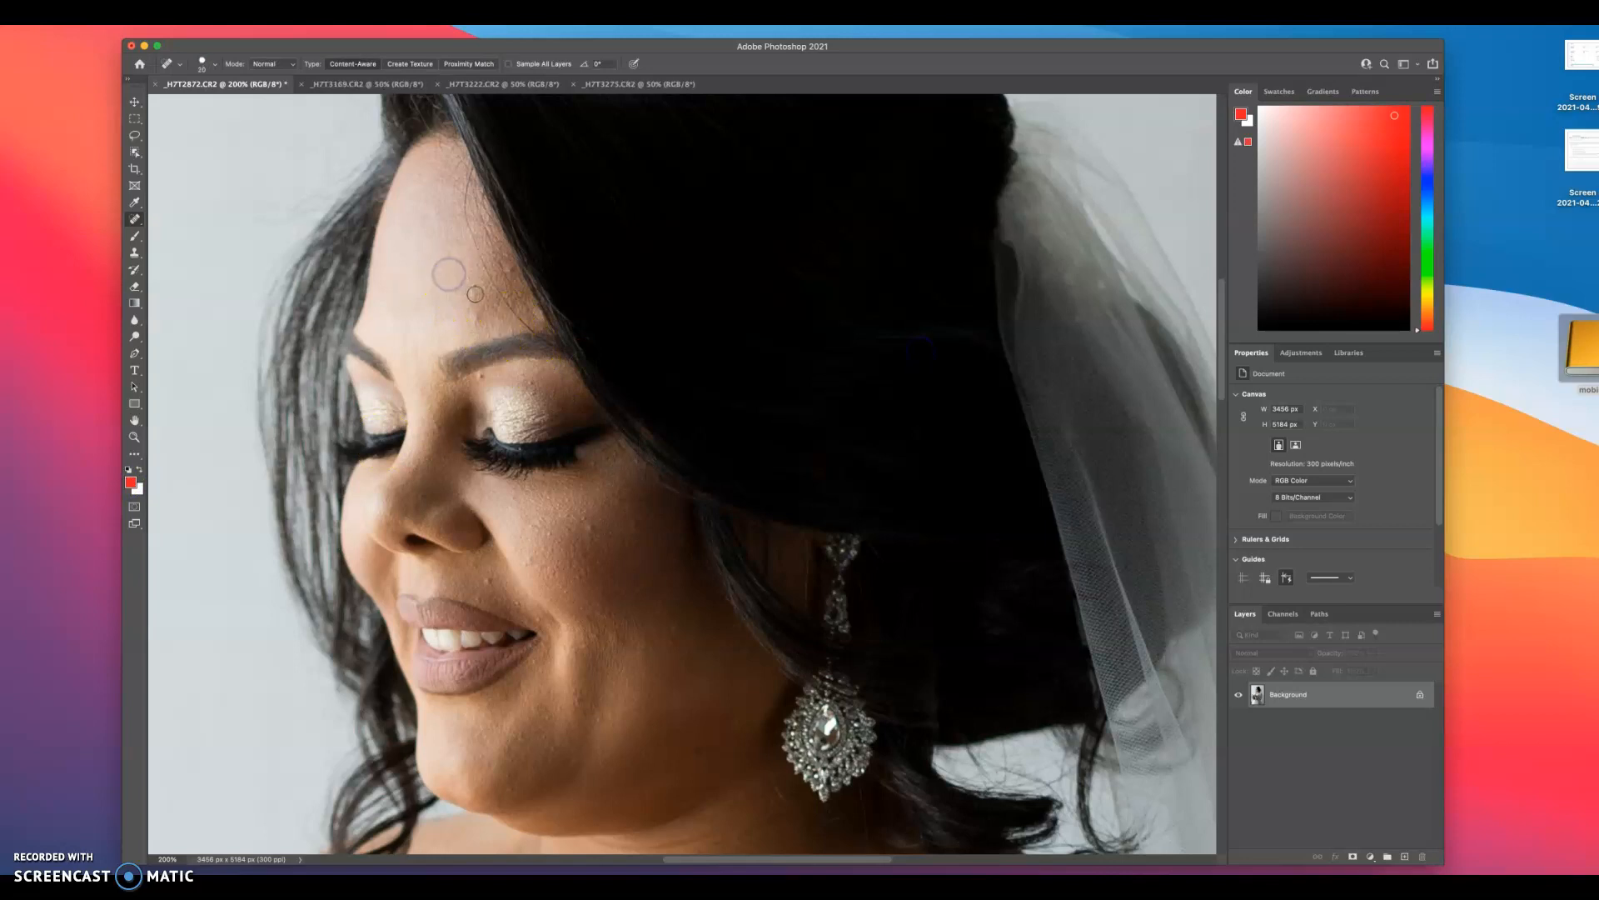
Confirm the bright red f41919 as the foreground color.
{"action": "left_click", "coordinate": [131, 482]}
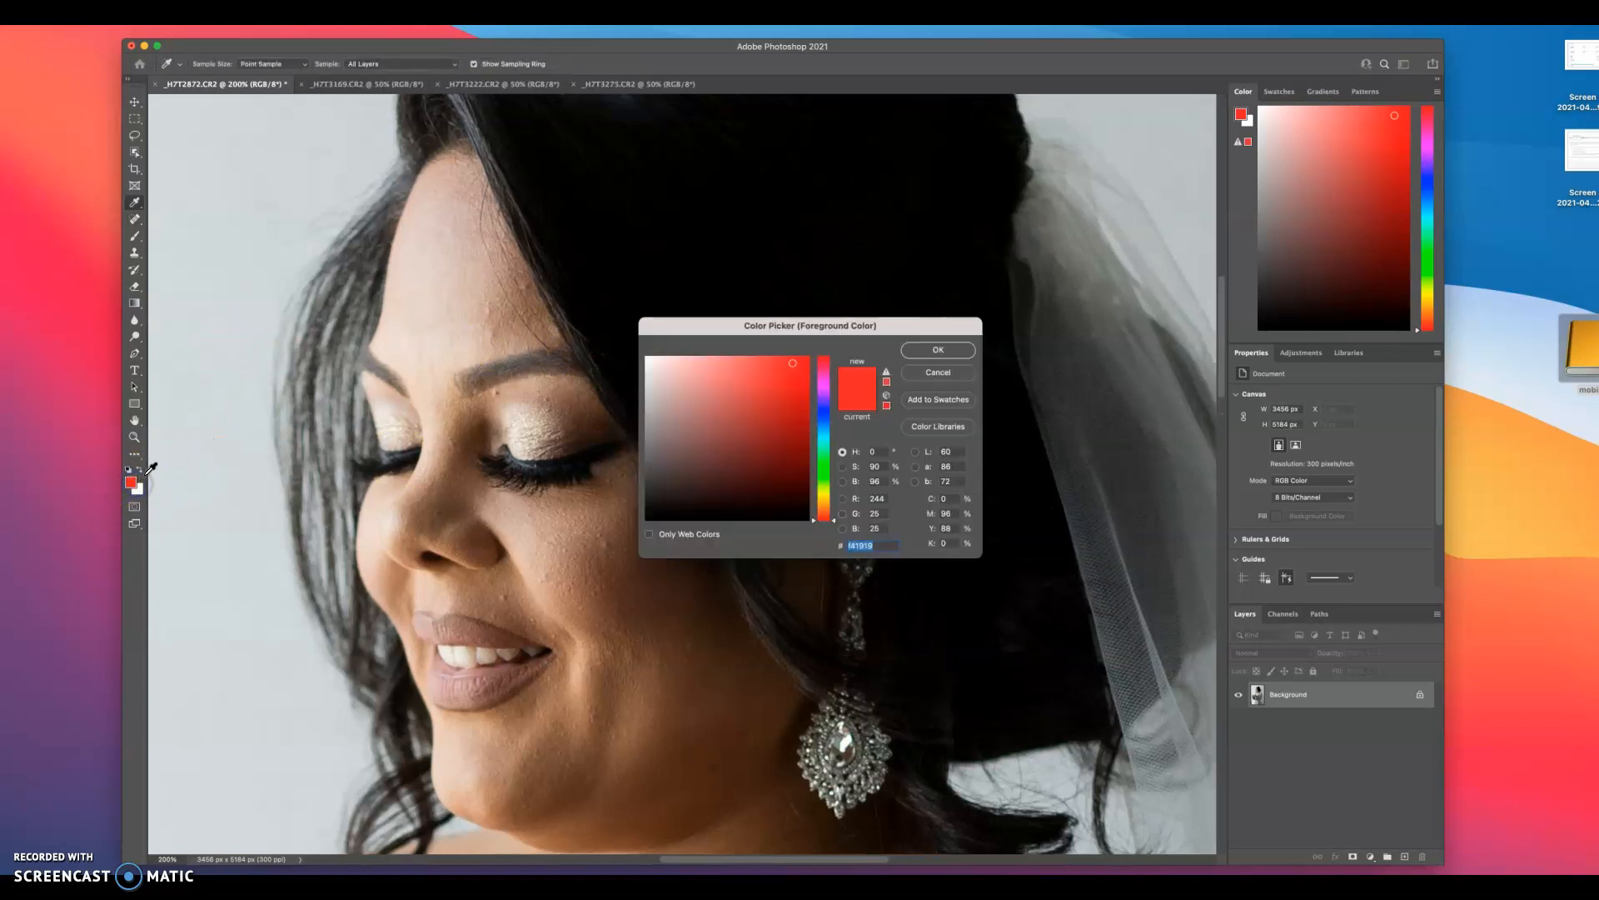
{"action": "type", "text": "b"}
{"action": "left_click", "coordinate": [858, 399]}
{"action": "left_click", "coordinate": [930, 348]}
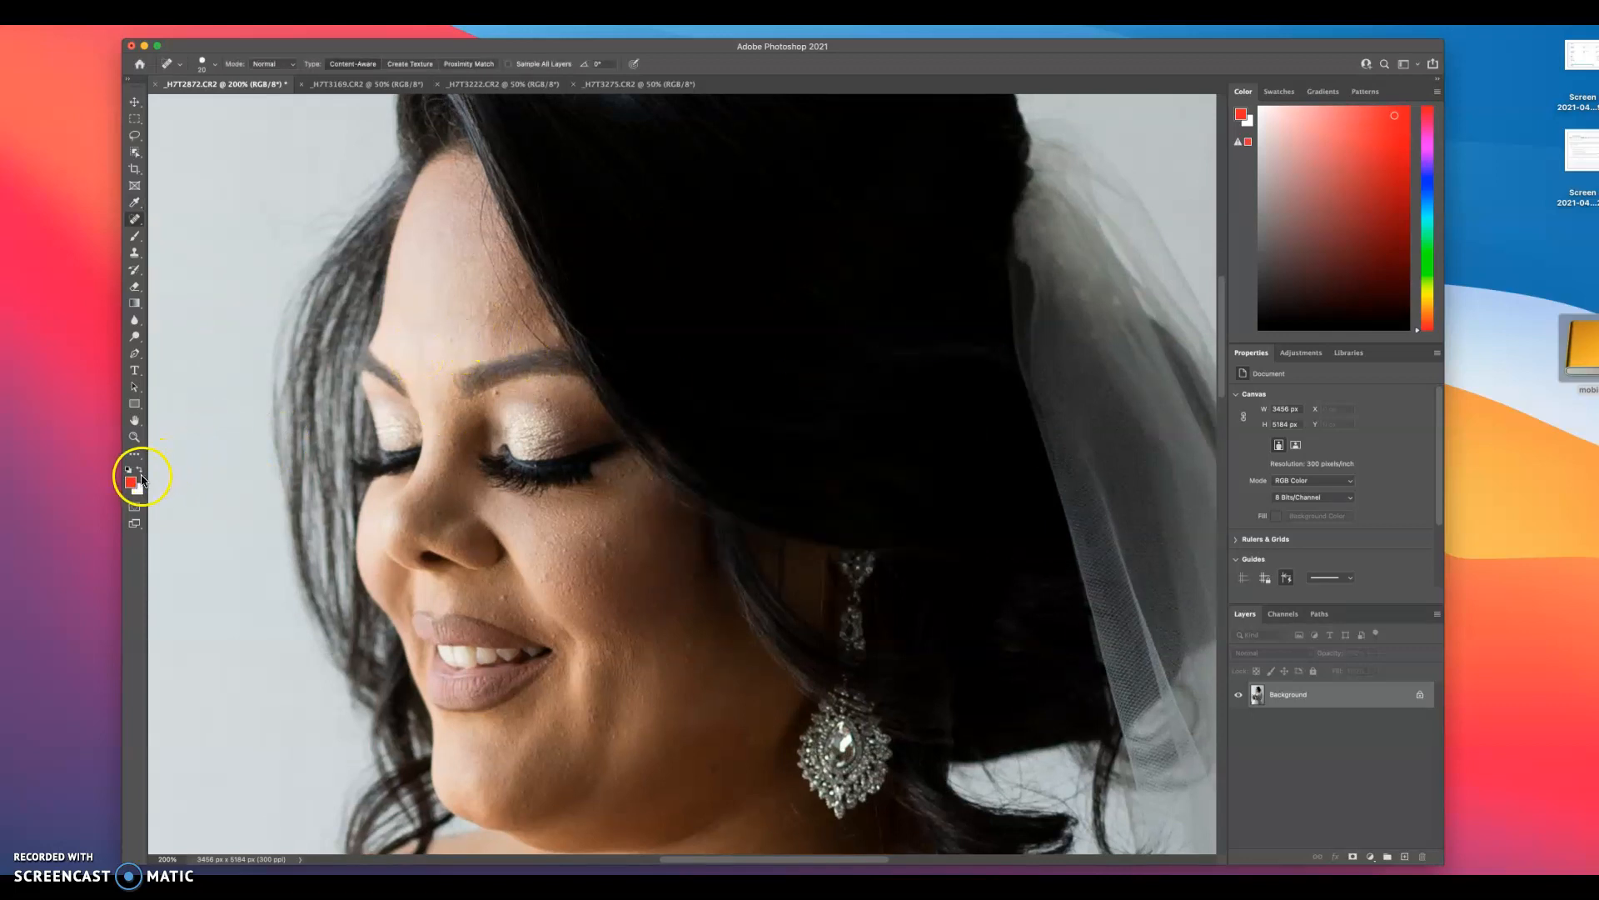
Mark the blemishes on the bride's forehead, brow, nose bridge, cheek, upper lip and jaw with small red Brush dots.
{"action": "key", "text": "b"}
{"action": "left_click", "coordinate": [487, 312]}
{"action": "left_click", "coordinate": [496, 393]}
{"action": "left_click", "coordinate": [450, 448]}
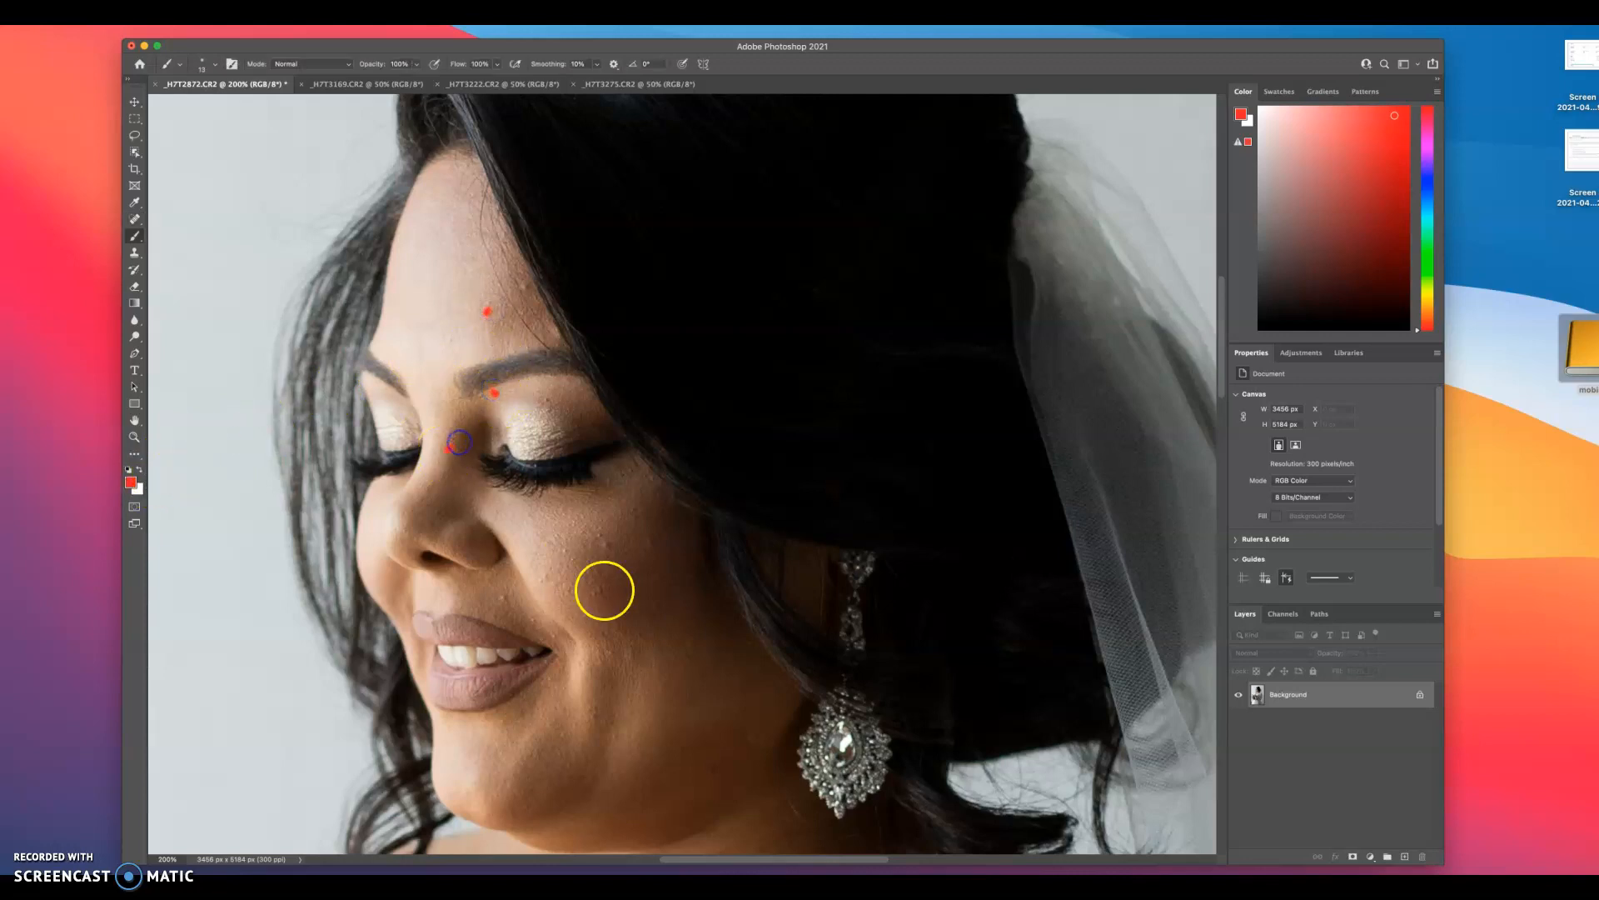
{"action": "left_click", "coordinate": [600, 533]}
{"action": "left_click", "coordinate": [503, 598]}
{"action": "left_click", "coordinate": [539, 622]}
{"action": "left_click", "coordinate": [690, 644]}
{"action": "left_click", "coordinate": [657, 607]}
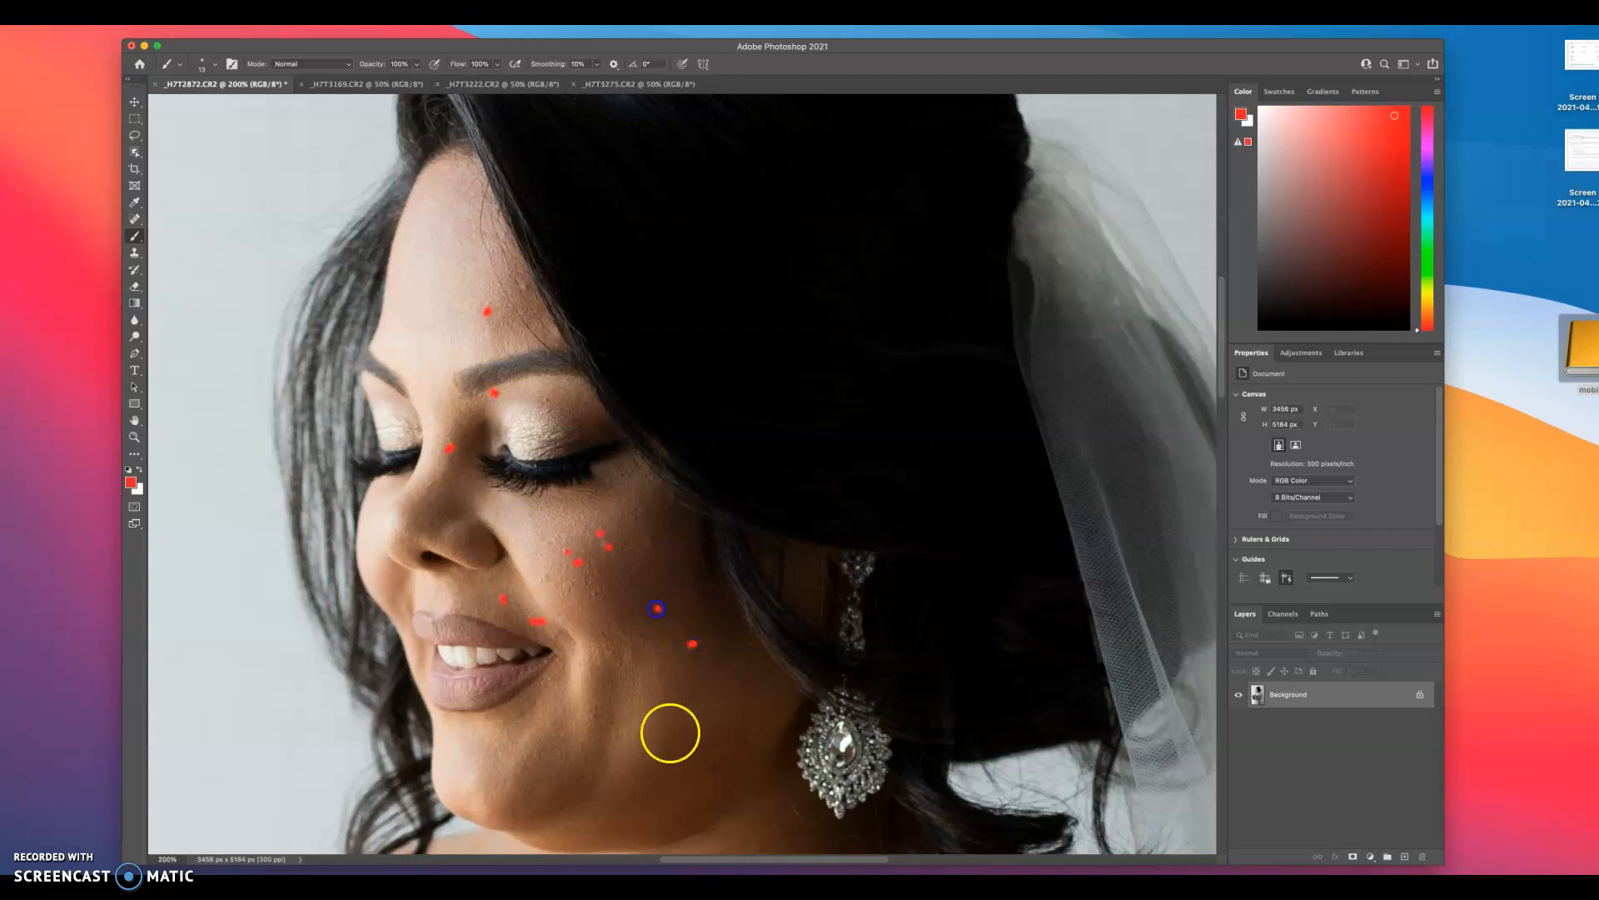
{"action": "left_click", "coordinate": [606, 725]}
{"action": "left_click", "coordinate": [596, 709]}
{"action": "left_click", "coordinate": [681, 723]}
{"action": "left_click", "coordinate": [525, 285]}
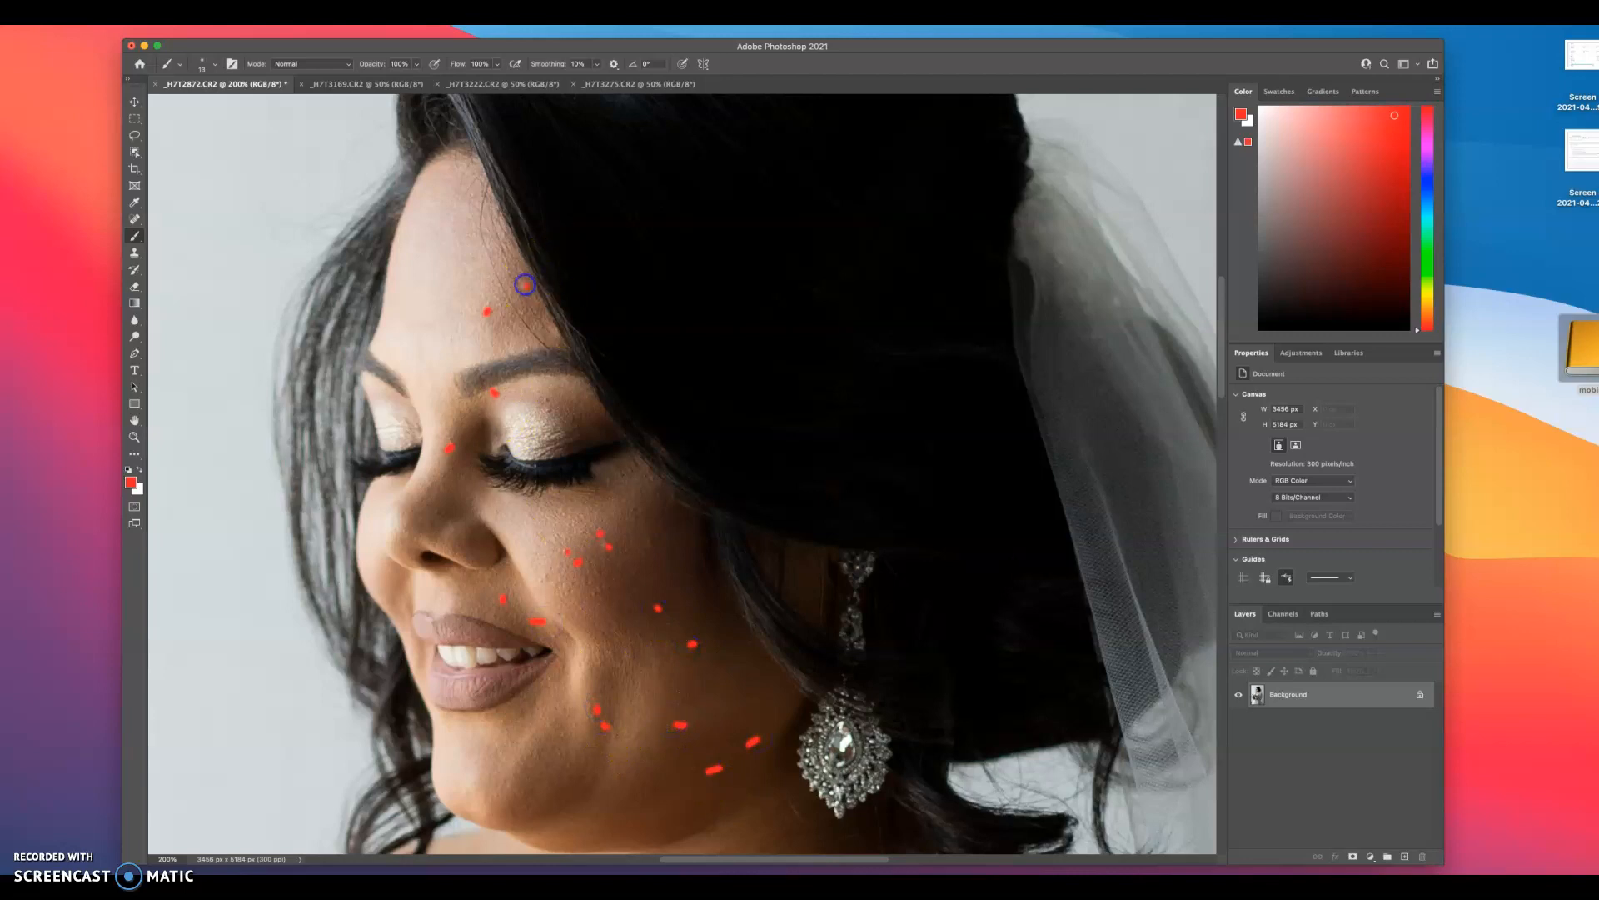
{"action": "left_click", "coordinate": [459, 229]}
Select the bright bodice area of the bride's dress with the Quick Selection Tool.
{"action": "key", "text": "super+minus"}
{"action": "key", "text": "super+minus"}
{"action": "key", "text": "super+minus"}
{"action": "key", "text": "super+minus"}
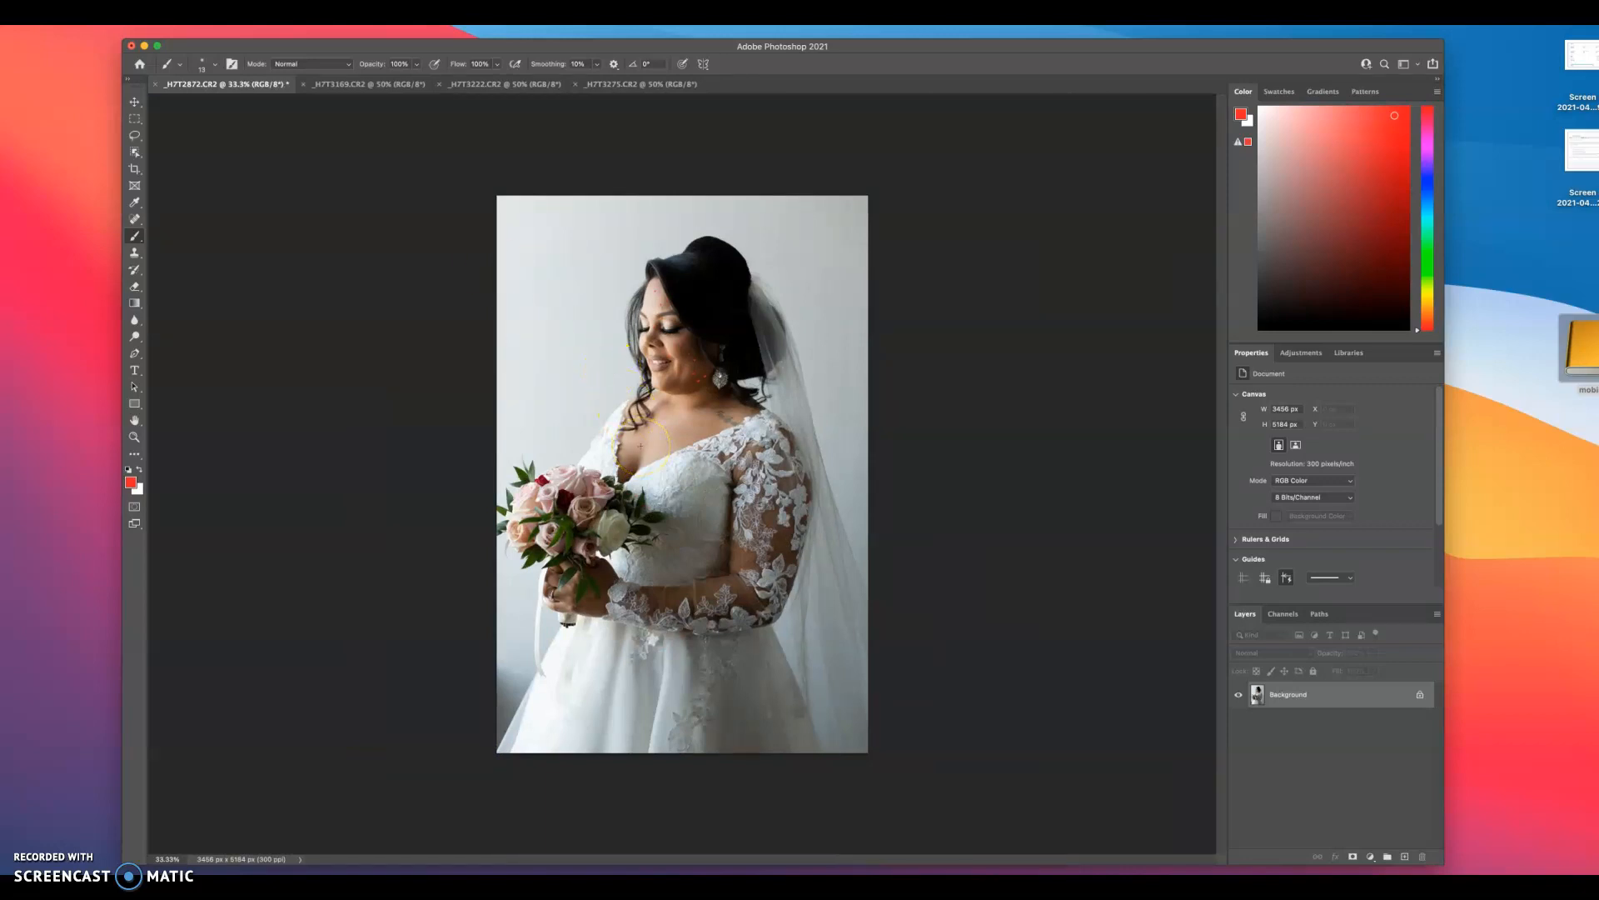
{"action": "key", "text": "w"}
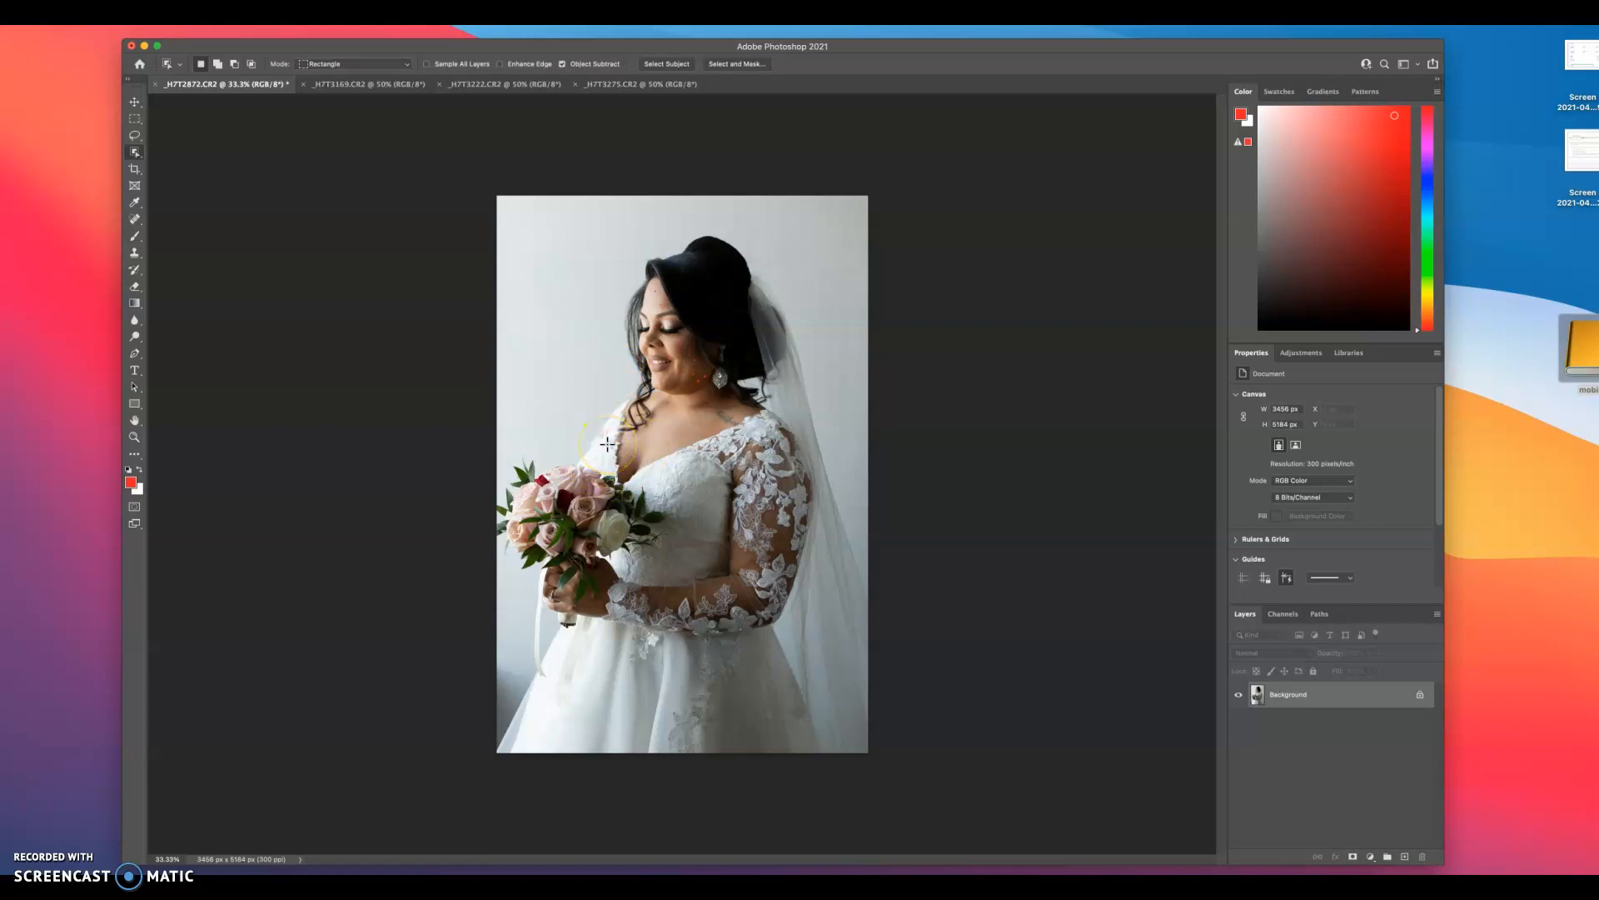
{"action": "right_click", "coordinate": [134, 152]}
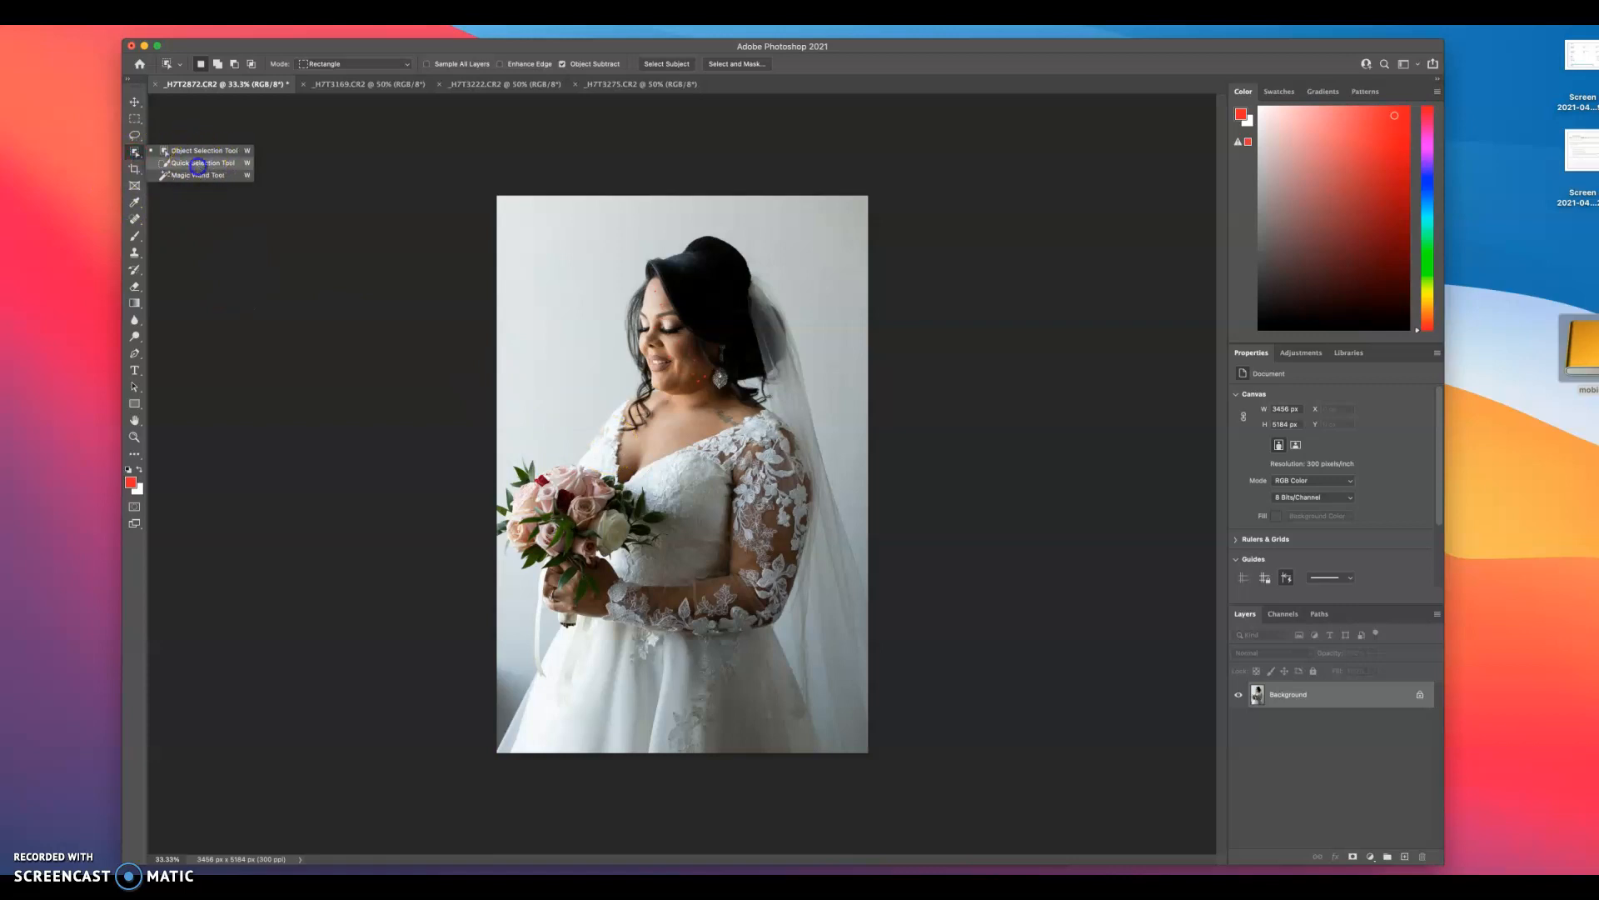
{"action": "left_click", "coordinate": [204, 164]}
{"action": "mouse_move", "coordinate": [613, 425]}
{"action": "left_mouse_down"}
{"action": "mouse_move", "coordinate": [667, 489]}
{"action": "mouse_move", "coordinate": [653, 474]}
{"action": "left_mouse_up"}
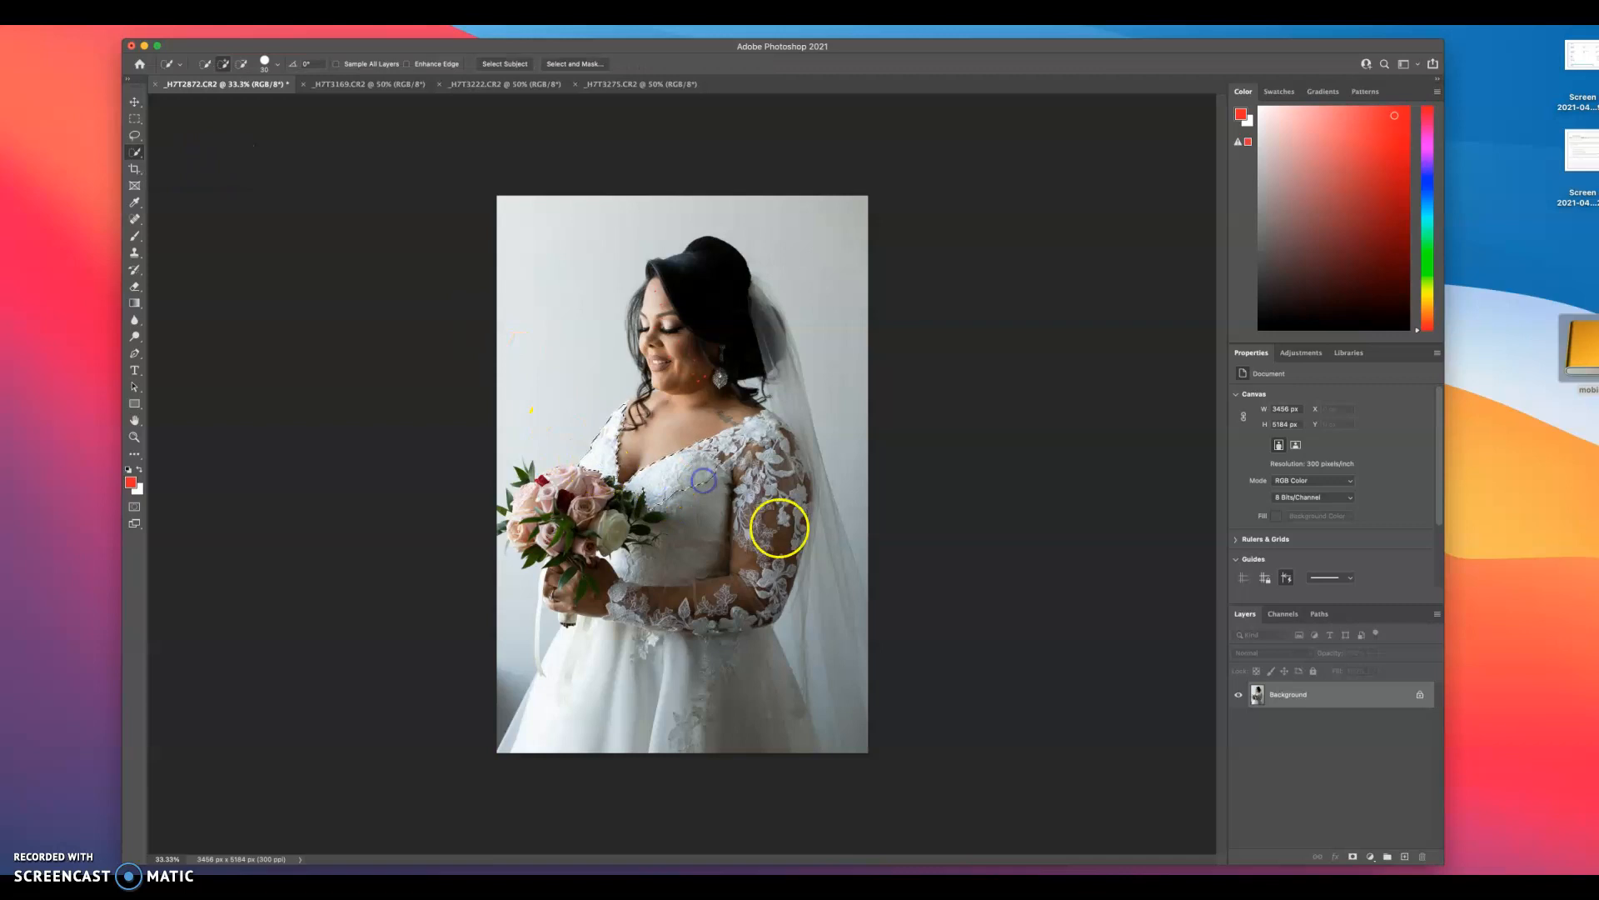
{"action": "key", "text": "alt"}
Add a Curves adjustment layer from the bodice selection and slightly darken the dress highlights with the on-image adjustment.
{"action": "key", "text": "alt+super+m"}
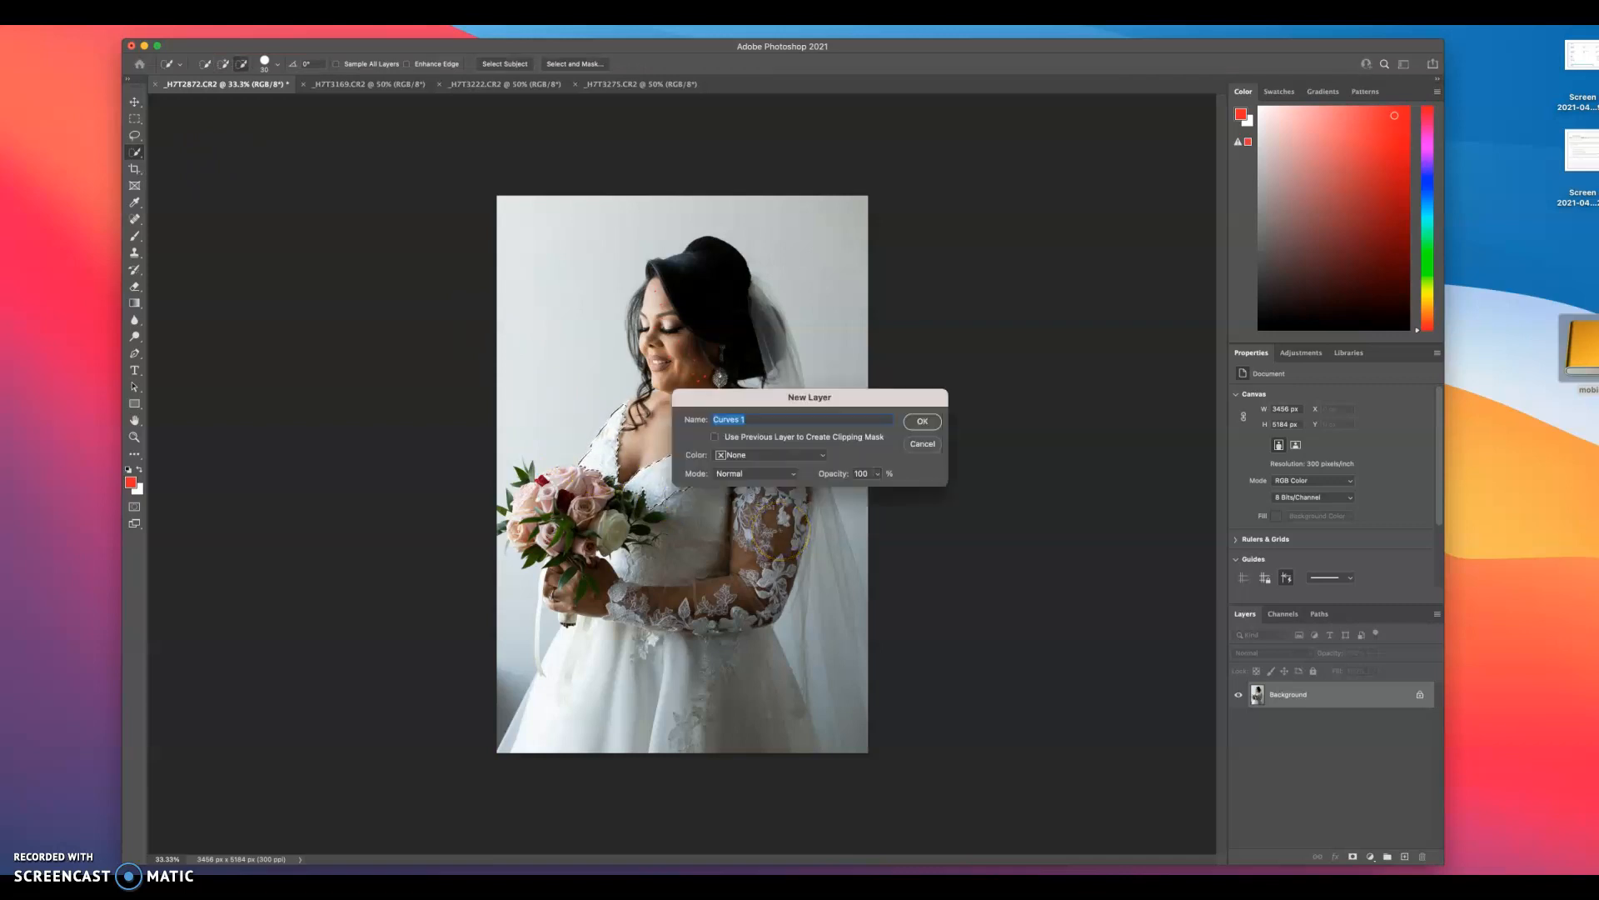
{"action": "key", "text": "Return"}
{"action": "left_click", "coordinate": [1242, 413]}
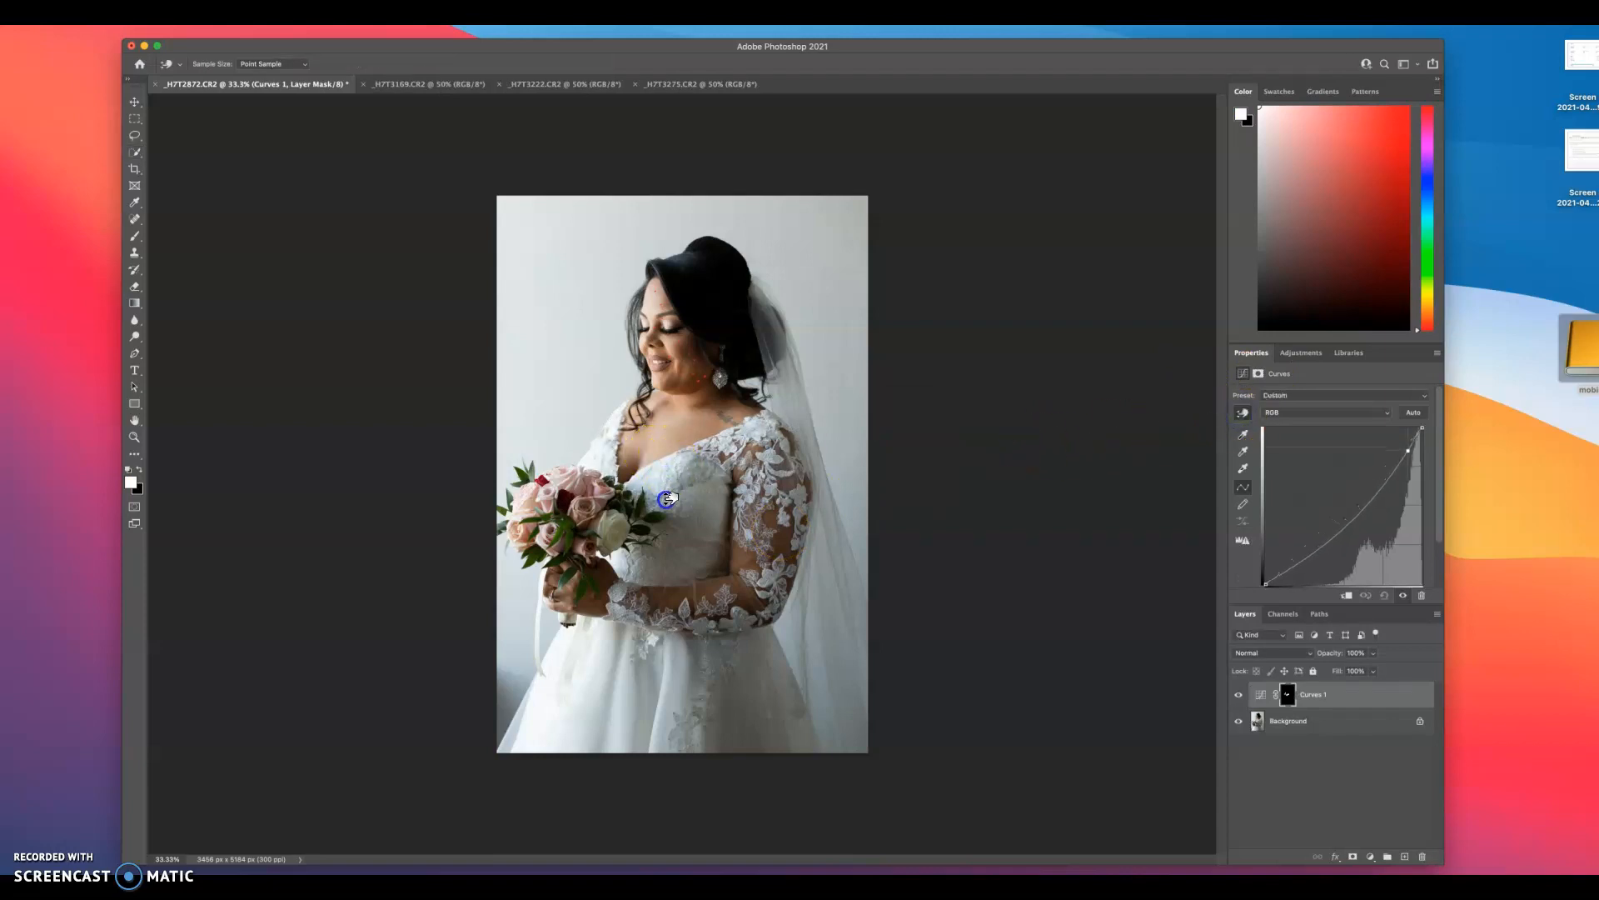
{"action": "left_click_drag", "start_coordinate": [672, 482], "coordinate": [717, 491]}
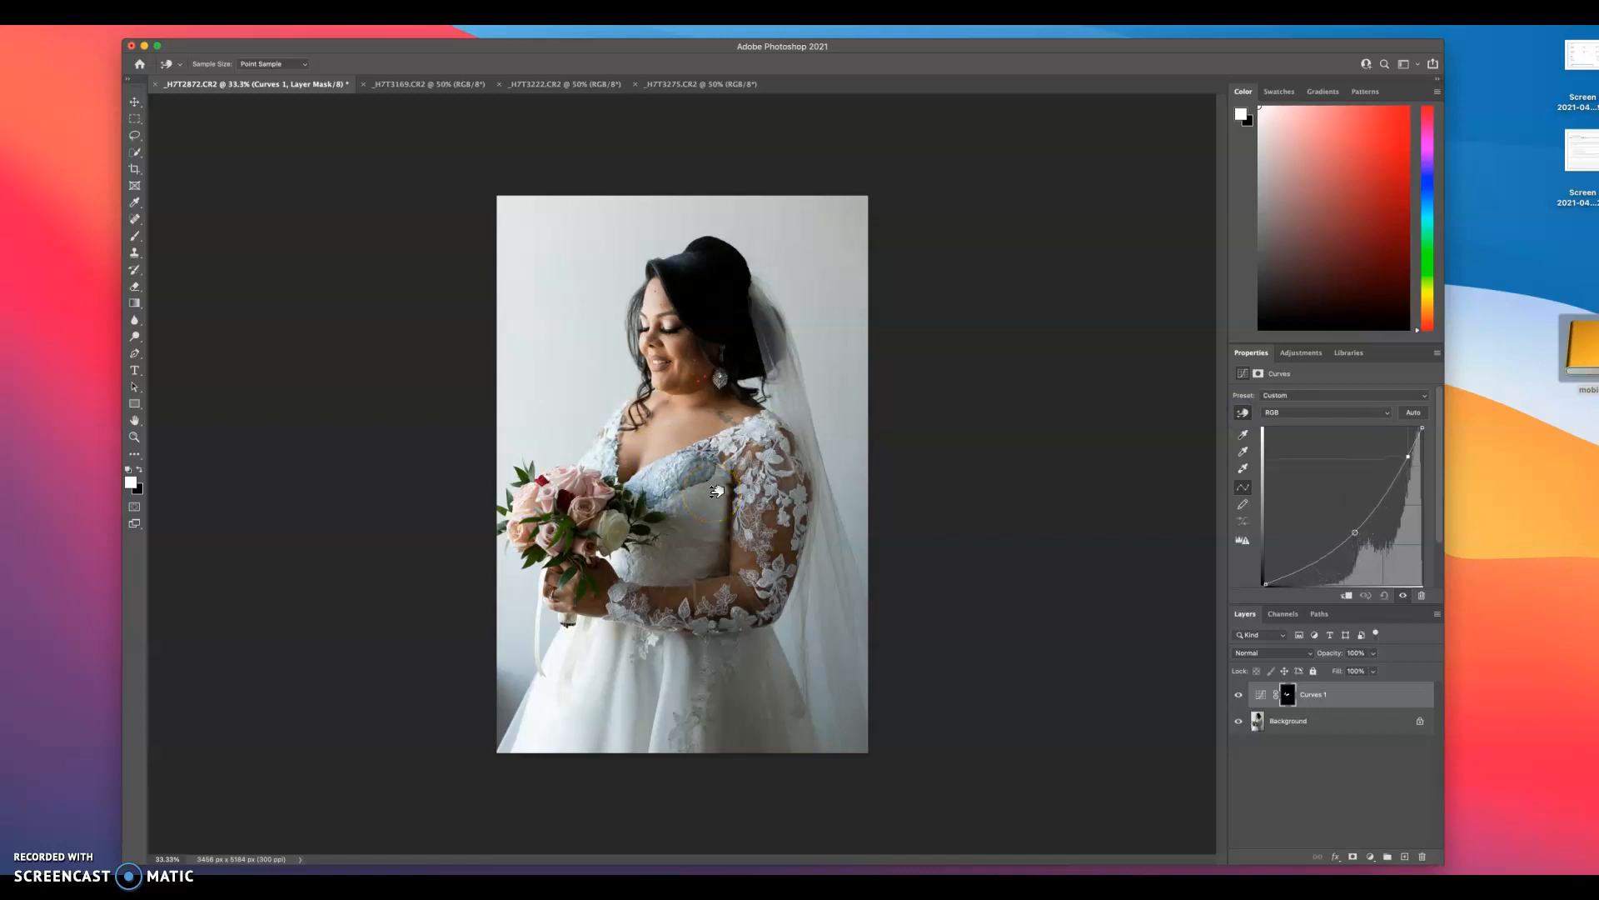
{"action": "key", "text": "super+z"}
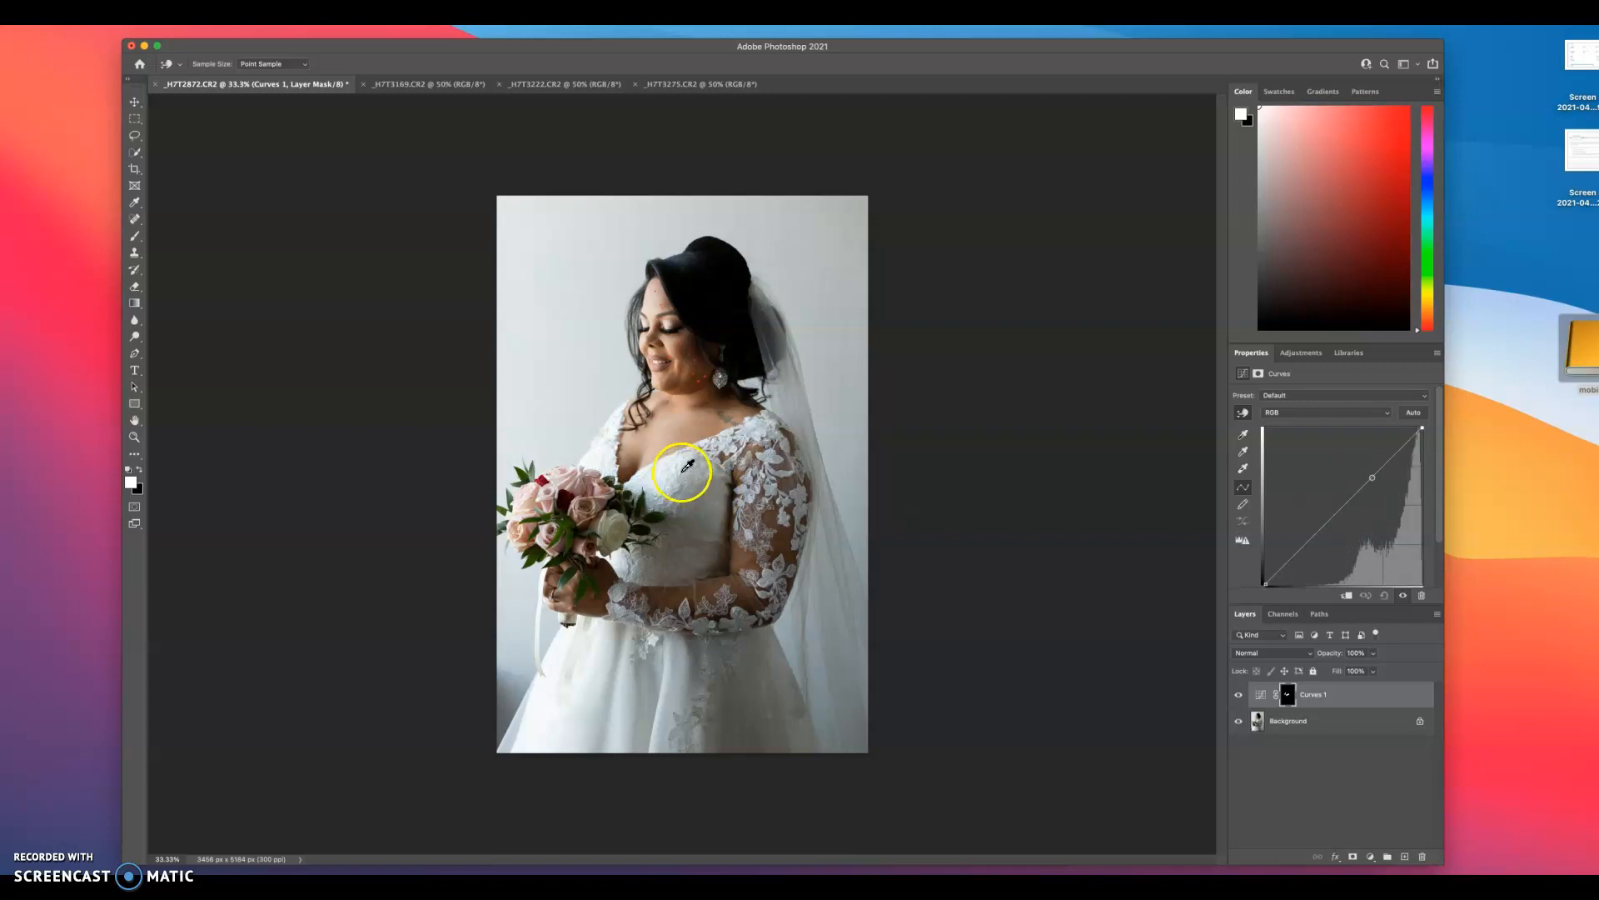
{"action": "left_click_drag", "start_coordinate": [666, 469], "coordinate": [679, 471]}
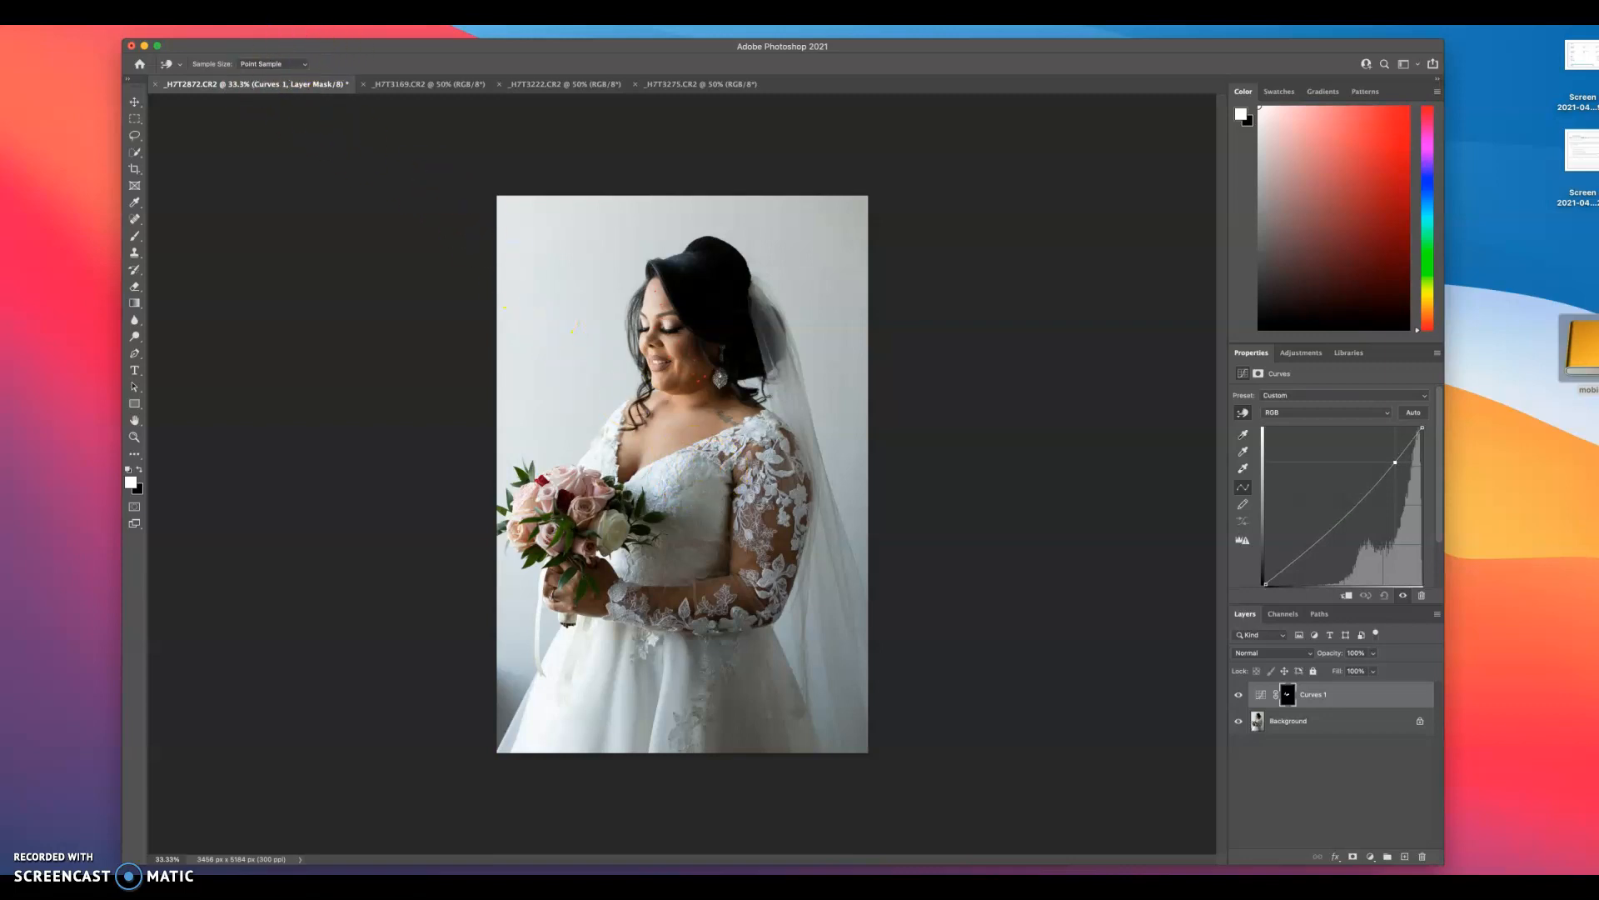
Soften the Curves layer mask with a Gaussian Blur of 25 pixels radius.
{"action": "left_click", "coordinate": [284, 11]}
{"action": "mouse_move", "coordinate": [306, 179]}
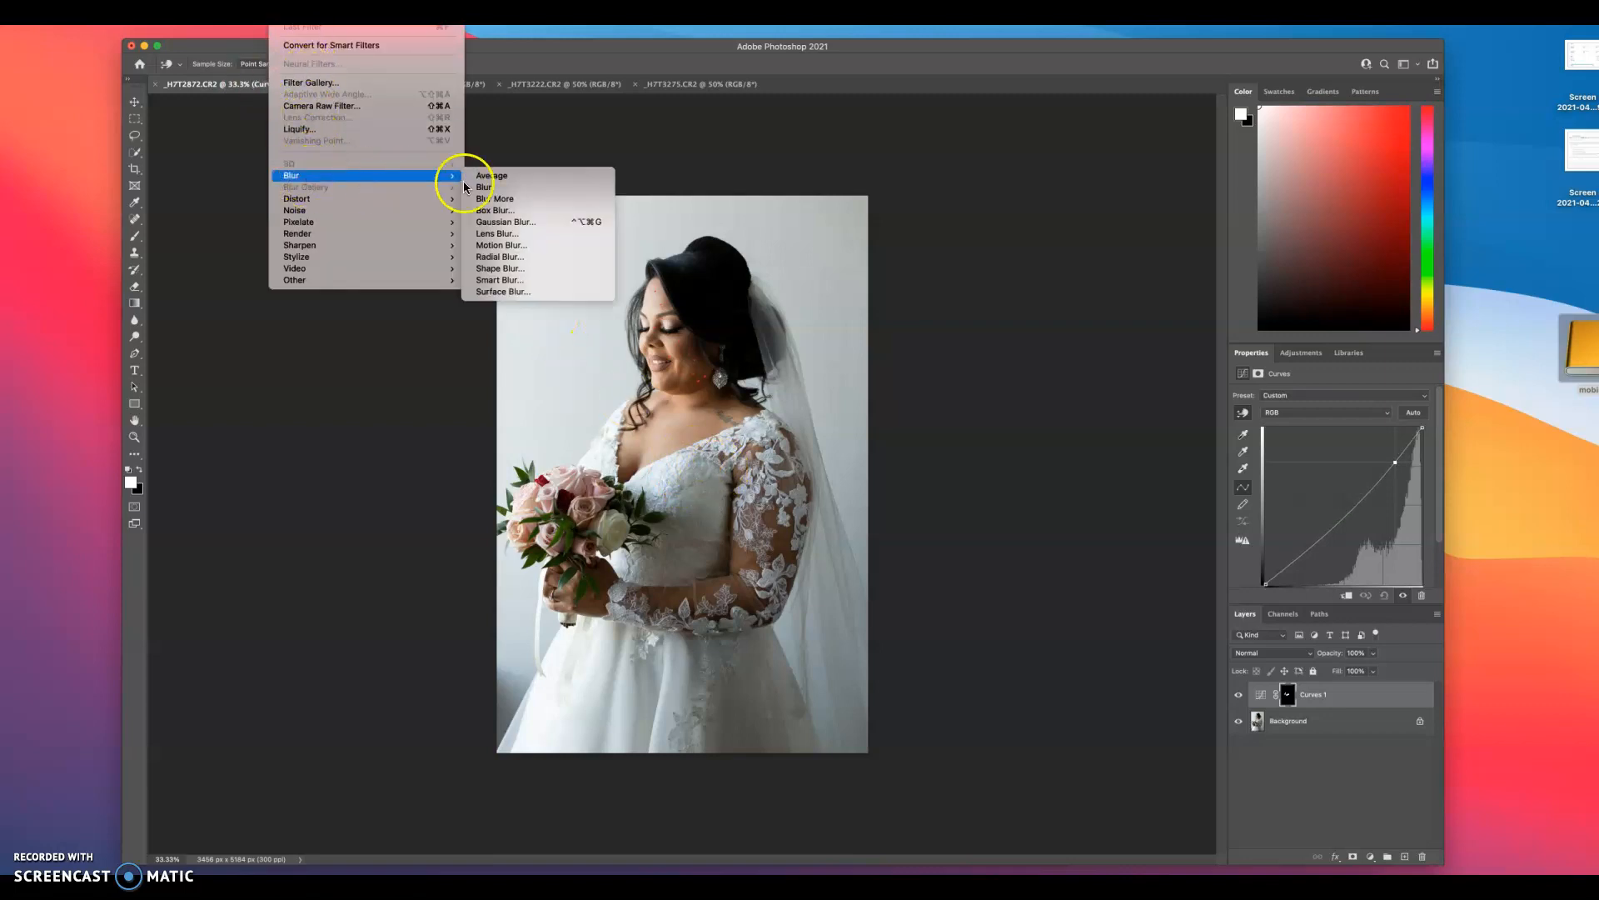
{"action": "left_click", "coordinate": [503, 222]}
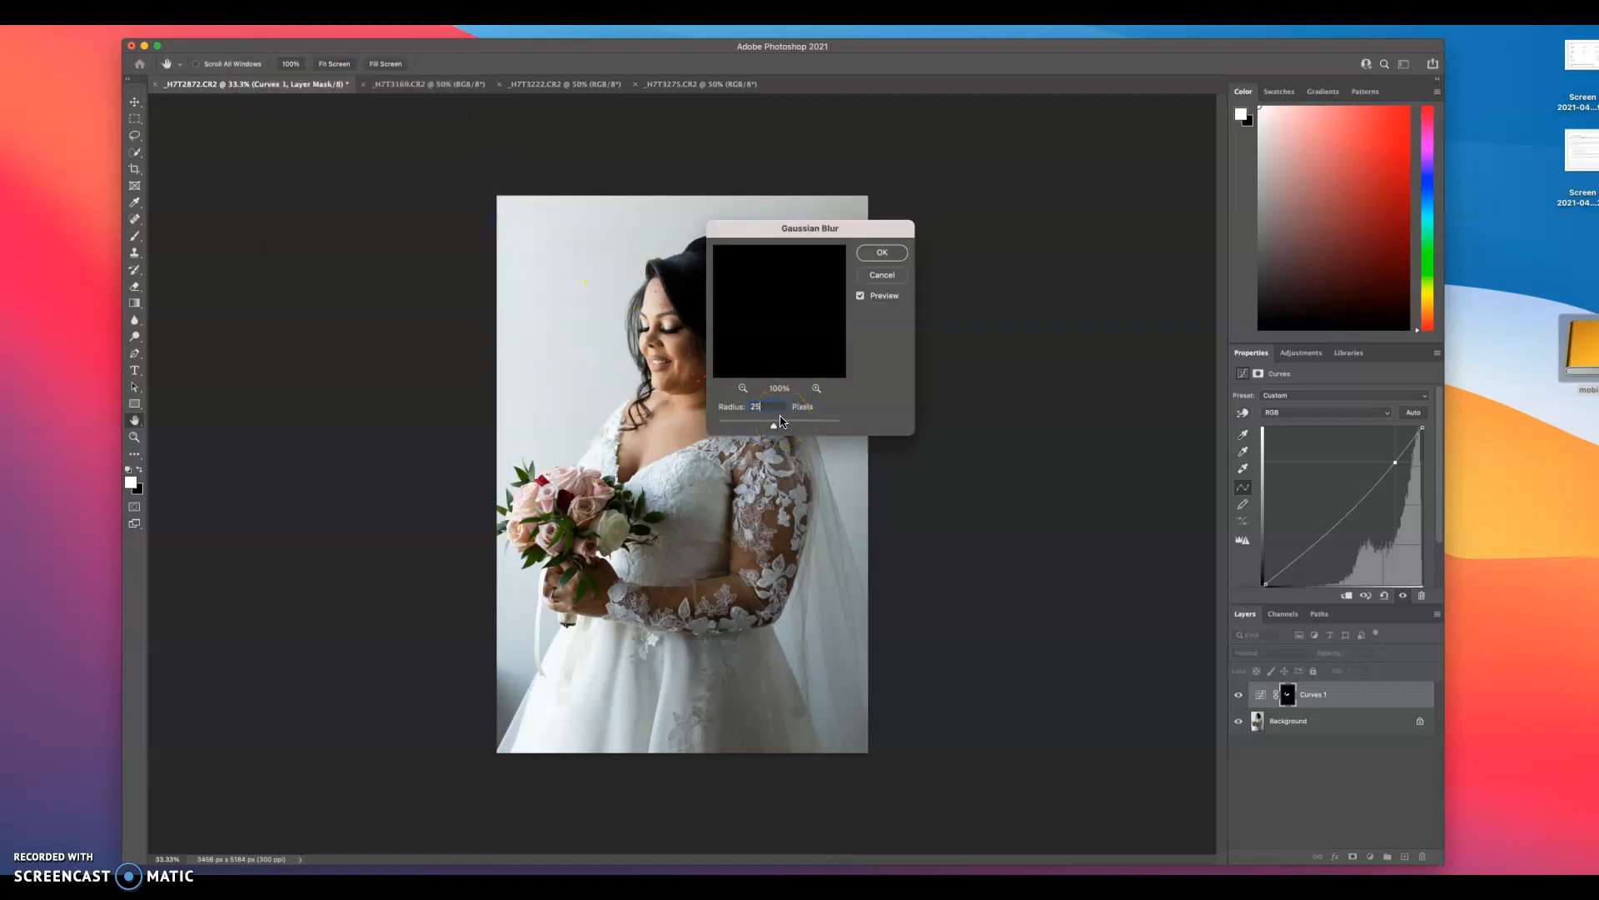
{"action": "left_click", "coordinate": [868, 250]}
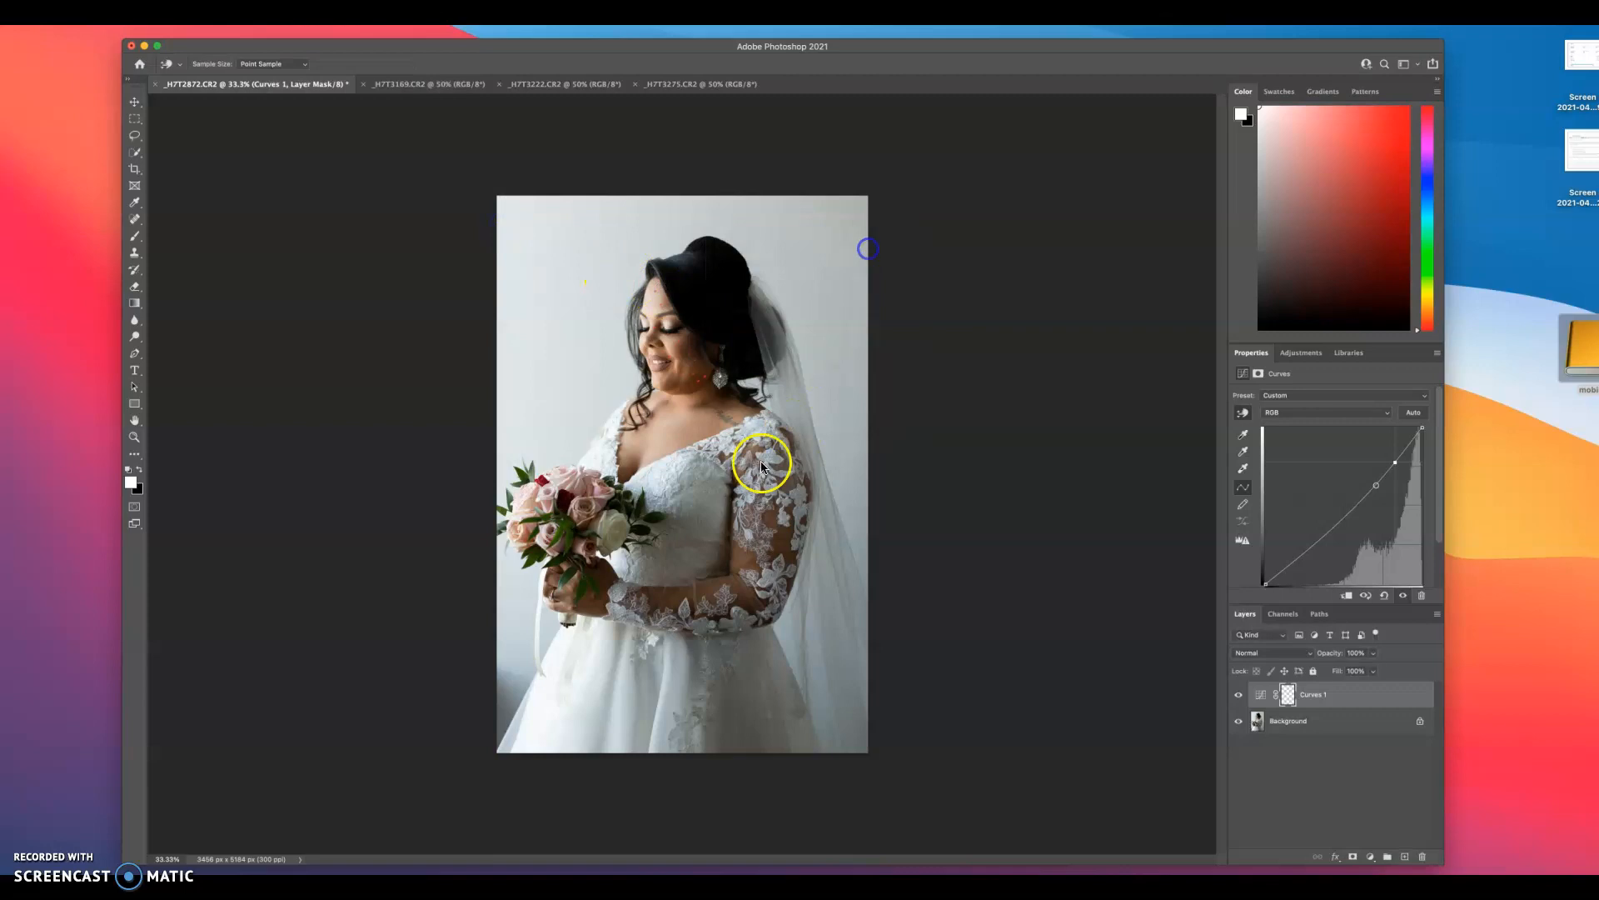
Compare the dress with the Curves 1 layer hidden and shown, and lower the layer's opacity to 78%.
{"action": "left_click", "coordinate": [1239, 696]}
{"action": "left_click", "coordinate": [1240, 695]}
{"action": "left_click", "coordinate": [1239, 696]}
{"action": "left_click", "coordinate": [1239, 695]}
{"action": "left_click", "coordinate": [1239, 696]}
{"action": "left_click_drag", "start_coordinate": [1334, 654], "coordinate": [1333, 654]}
{"action": "left_click", "coordinate": [636, 713]}
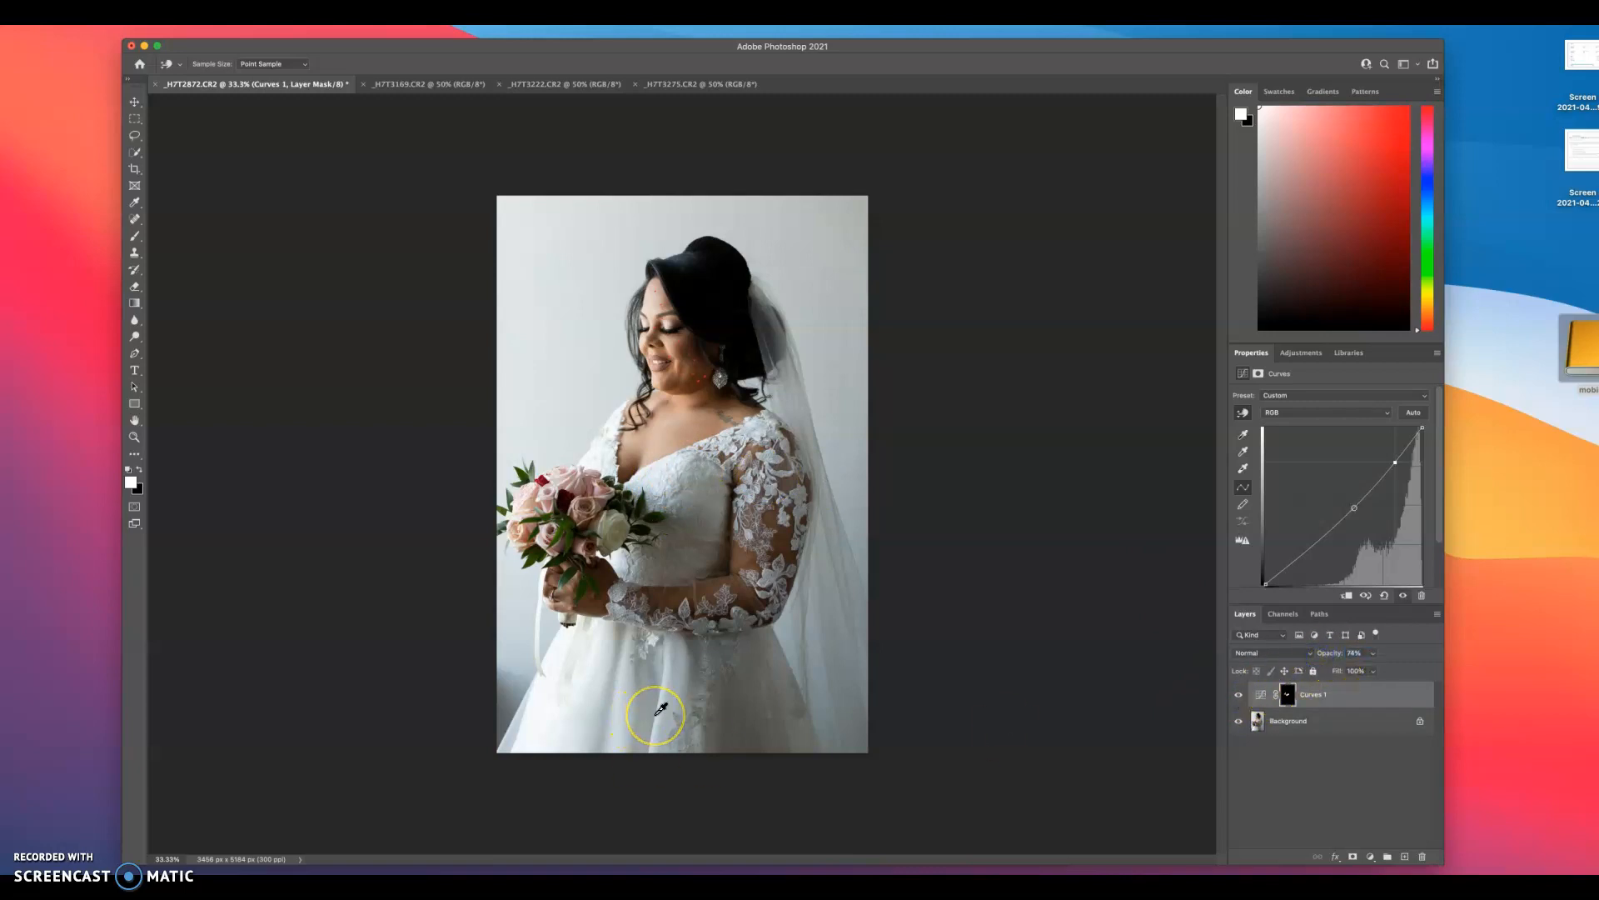
{"action": "left_click", "coordinate": [693, 690]}
{"action": "left_click", "coordinate": [680, 340]}
In _H7T3169.CR2, mark the wall spots, the fixtures above the door and at the wall's edge, and the pavement specks in red.
{"action": "left_click", "coordinate": [400, 83]}
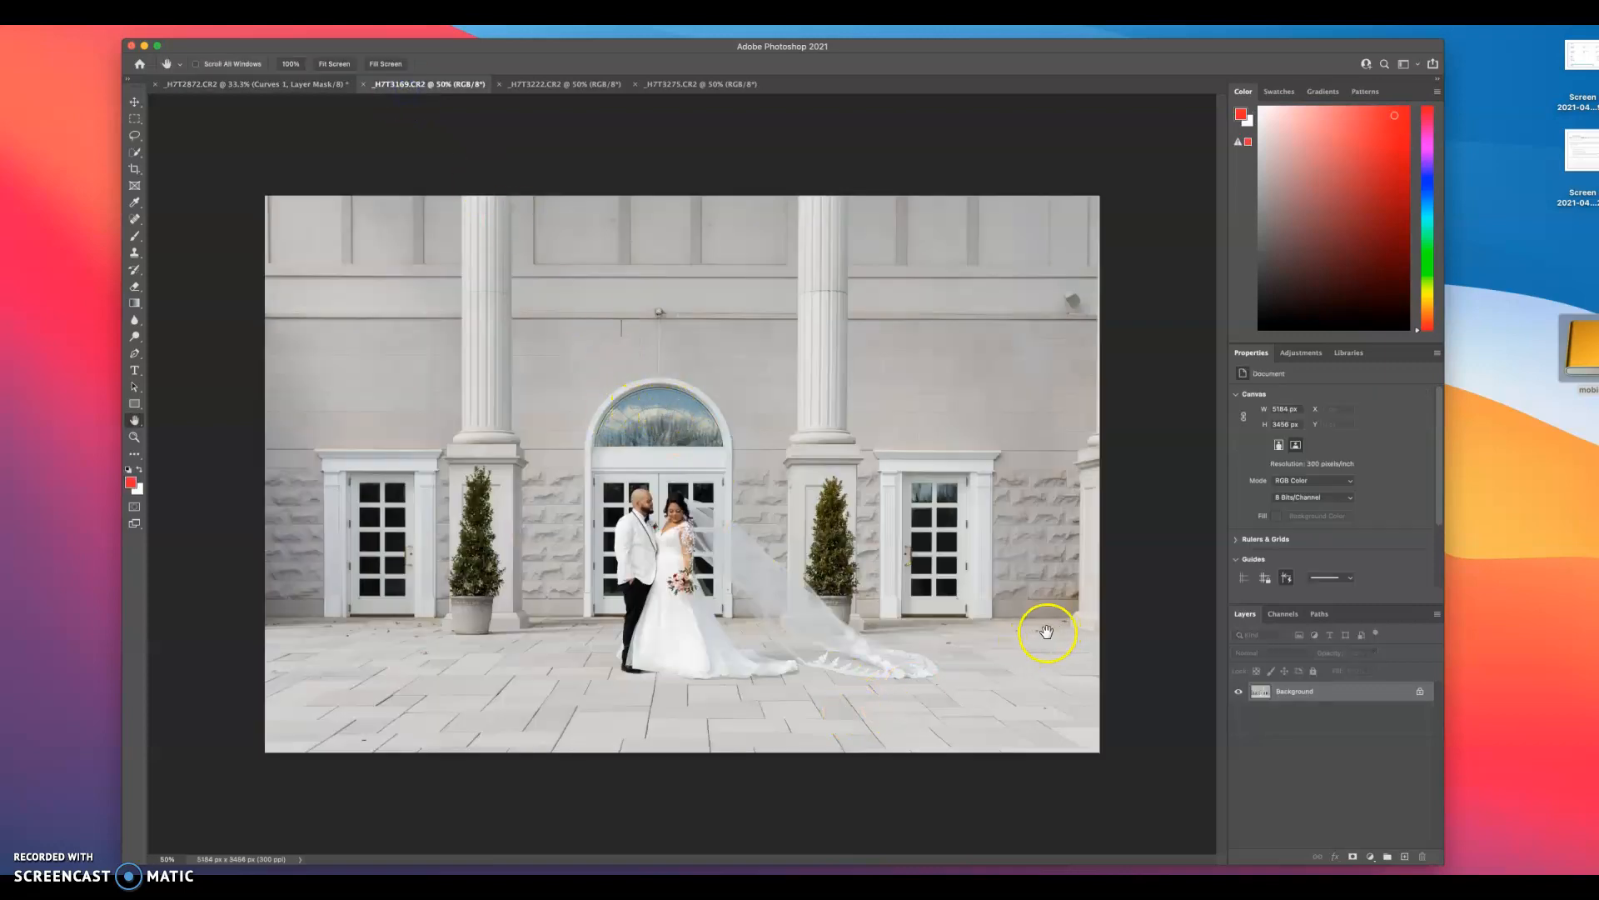
{"action": "key", "text": "b"}
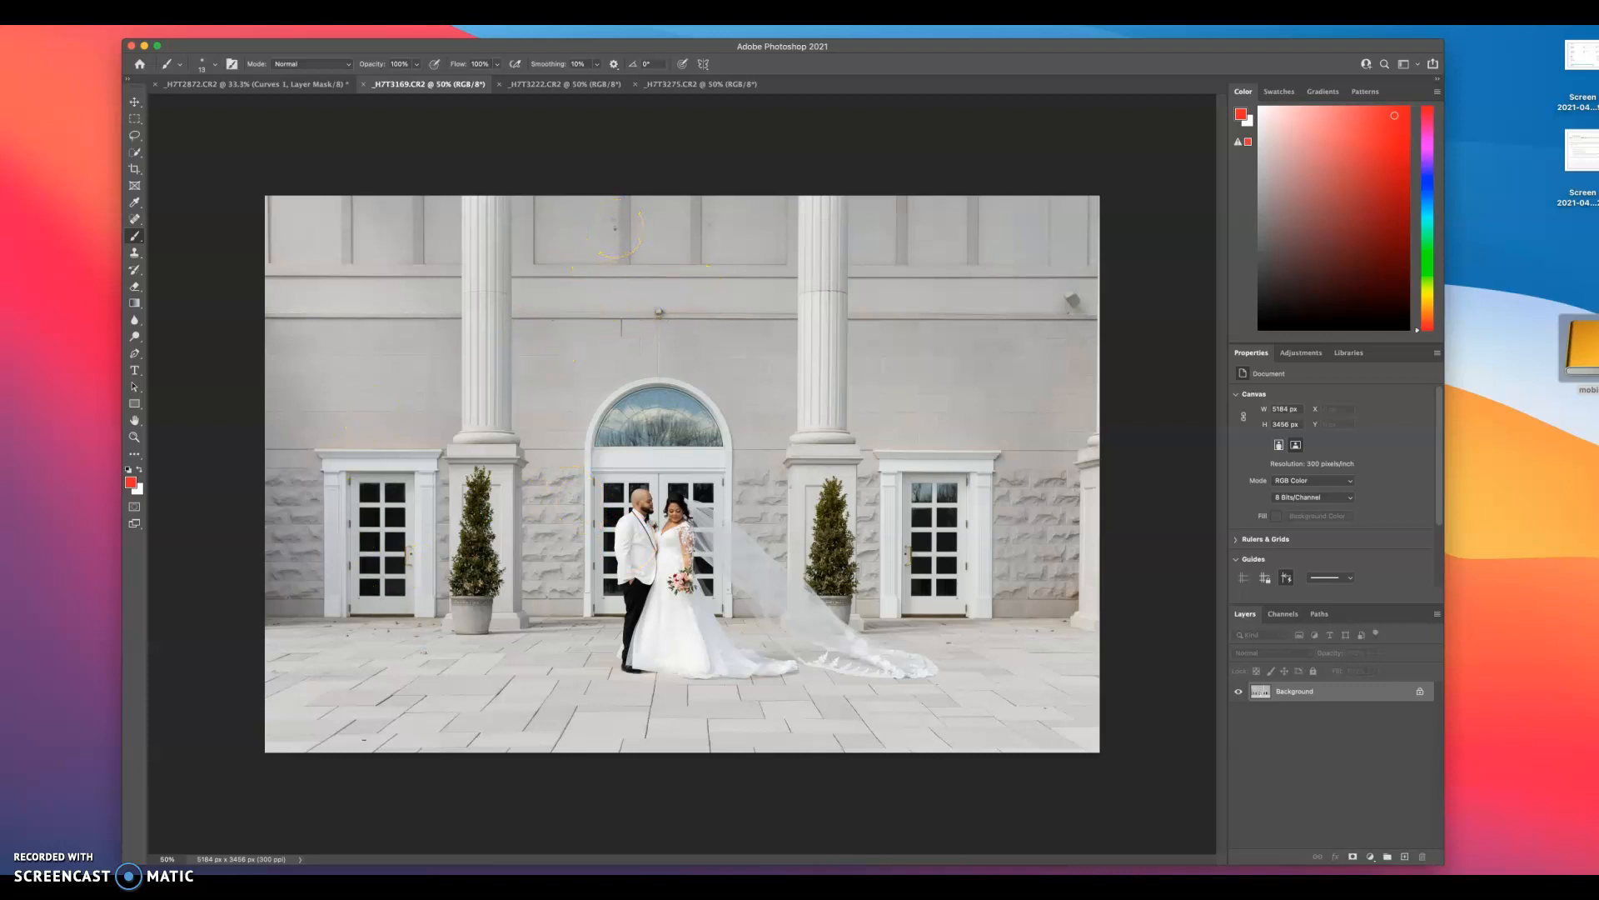
{"action": "left_click", "coordinate": [607, 225]}
{"action": "left_click", "coordinate": [721, 228]}
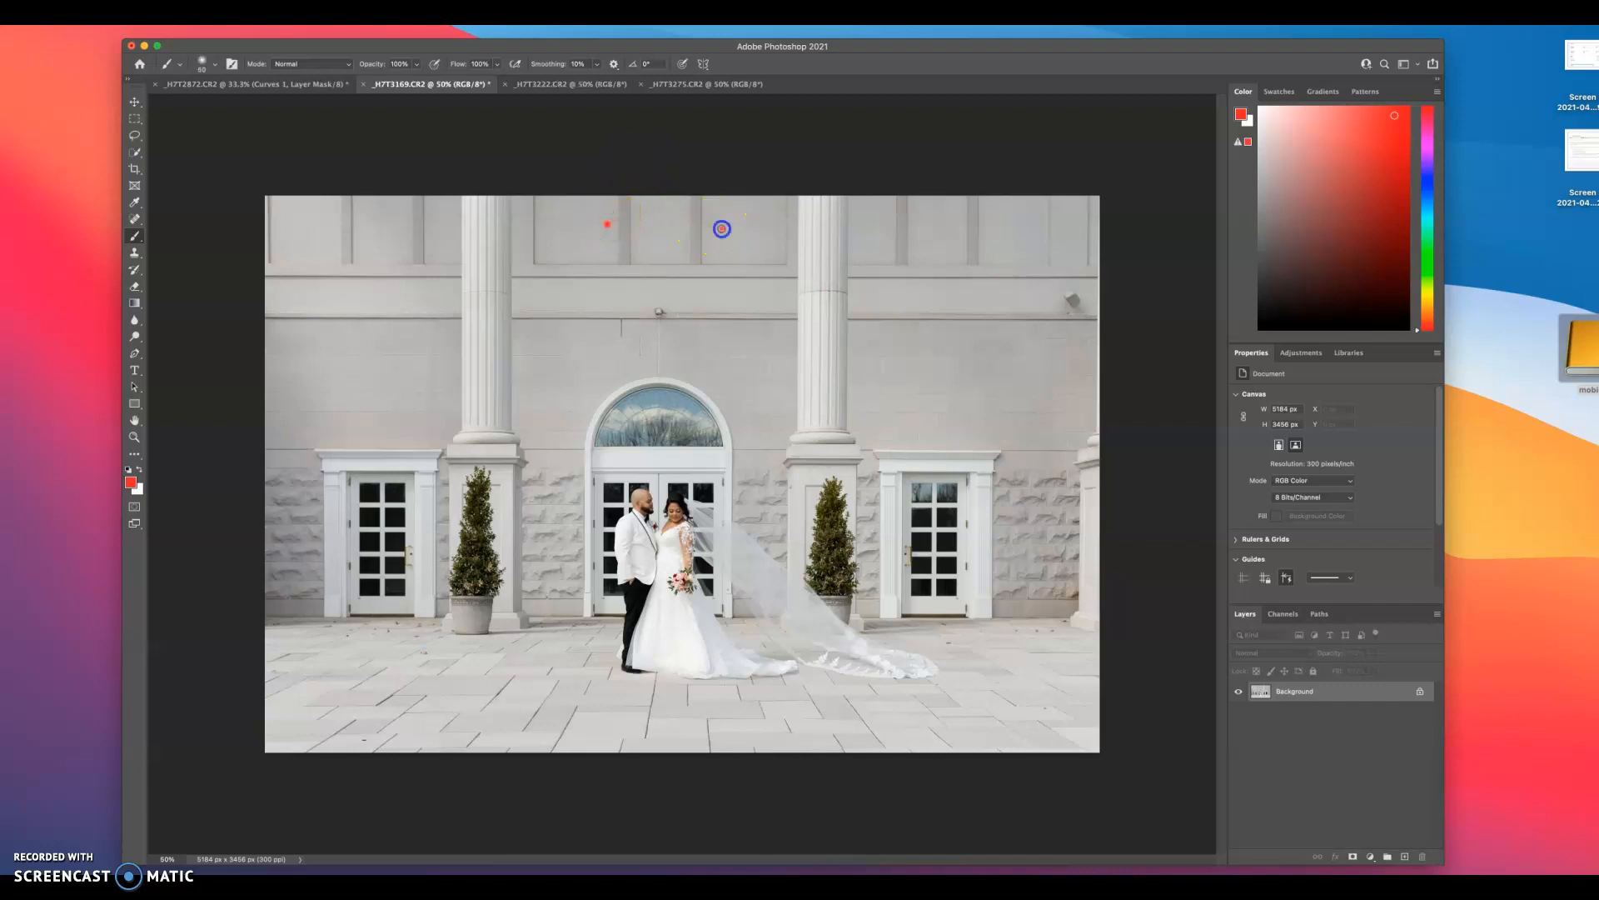
{"action": "left_click", "coordinate": [639, 247]}
{"action": "left_click", "coordinate": [729, 218]}
{"action": "mouse_move", "coordinate": [672, 305]}
{"action": "left_mouse_down"}
{"action": "mouse_move", "coordinate": [645, 397]}
{"action": "mouse_move", "coordinate": [696, 381]}
{"action": "left_mouse_up"}
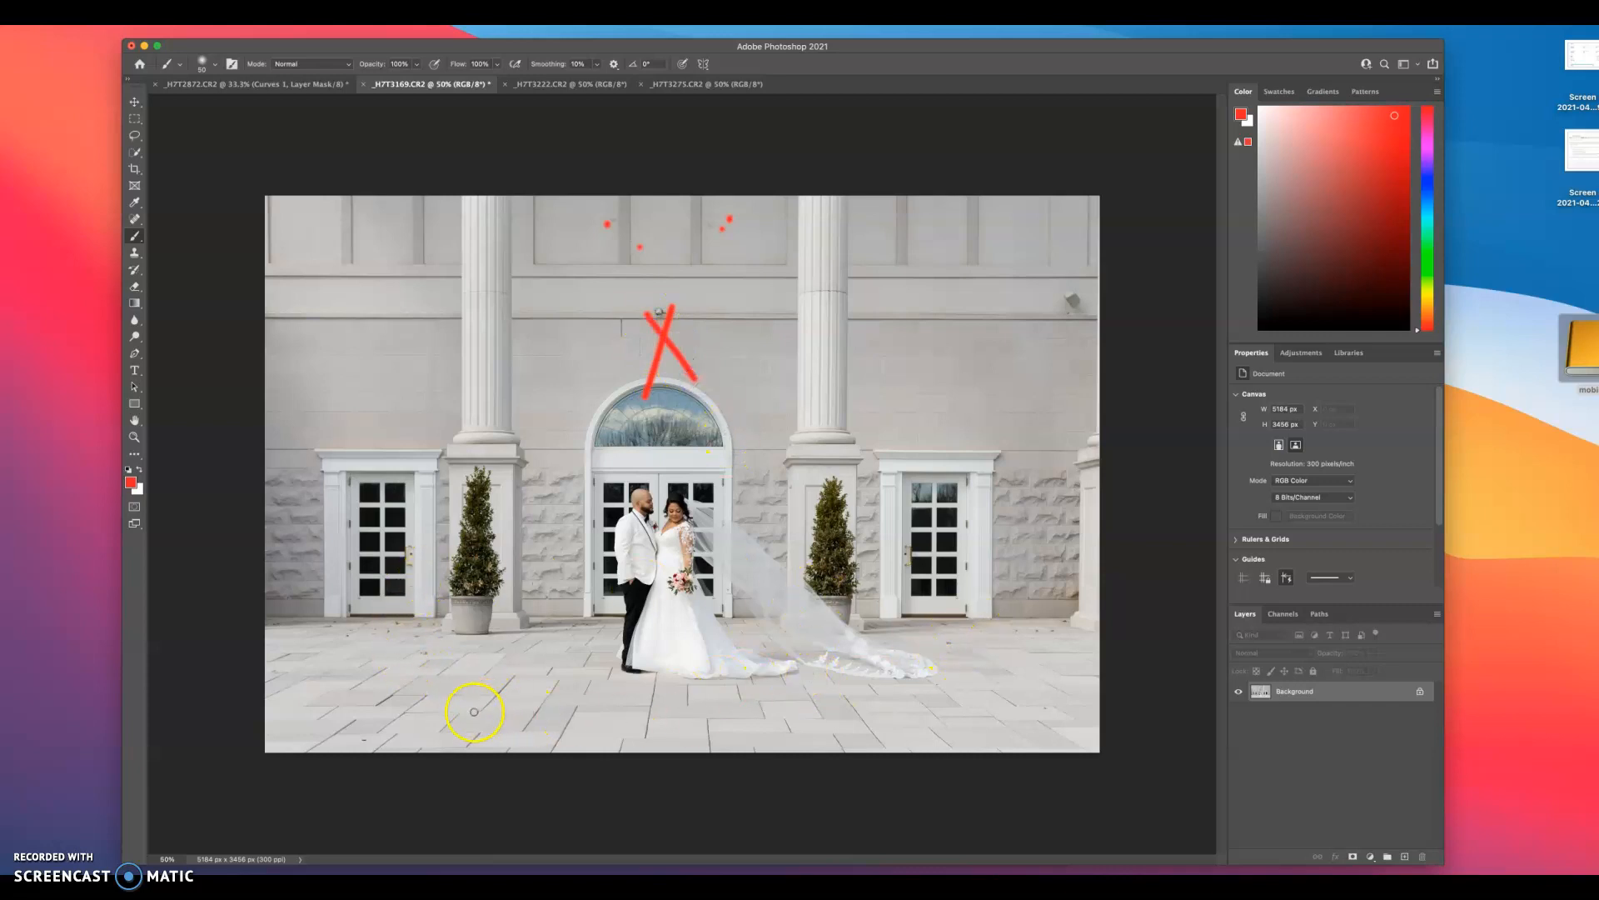
{"action": "left_click", "coordinate": [942, 642]}
{"action": "mouse_move", "coordinate": [1093, 293]}
{"action": "left_mouse_down"}
{"action": "mouse_move", "coordinate": [1045, 298]}
{"action": "mouse_move", "coordinate": [1087, 275]}
{"action": "left_mouse_up"}
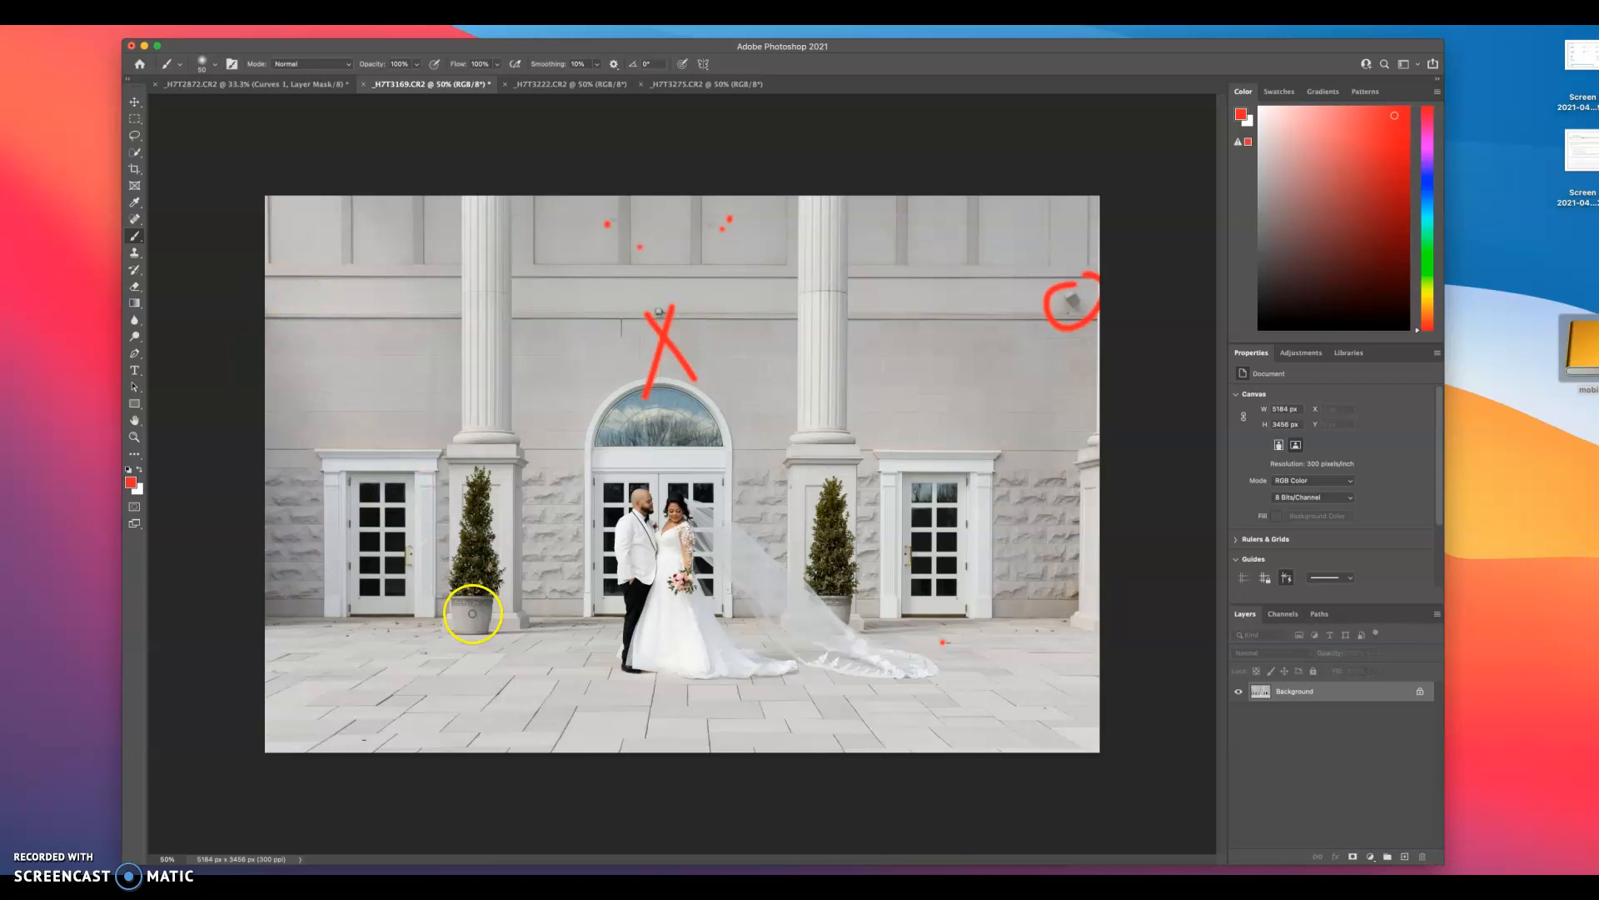
{"action": "left_click_drag", "start_coordinate": [361, 736], "coordinate": [372, 737]}
Select the bride's face with the Quick Selection Tool, add a Curves adjustment layer and adjust the face's tone on the image.
{"action": "key", "text": "w"}
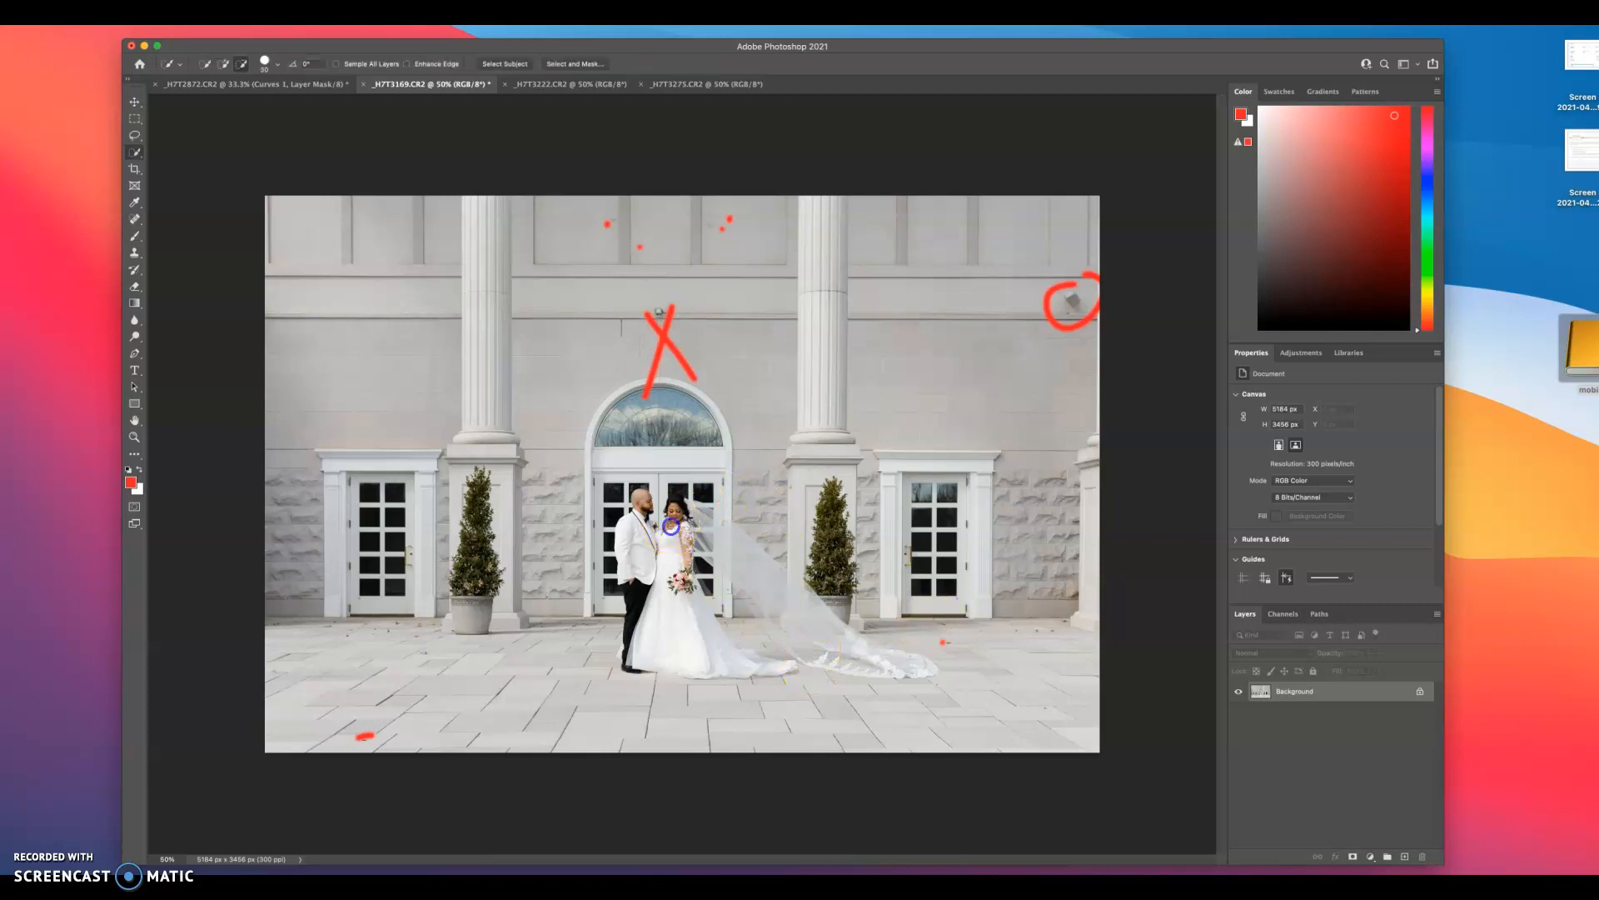
{"action": "left_click", "coordinate": [678, 511], "text": "alt"}
{"action": "key", "text": "super+m"}
{"action": "key", "text": "Return"}
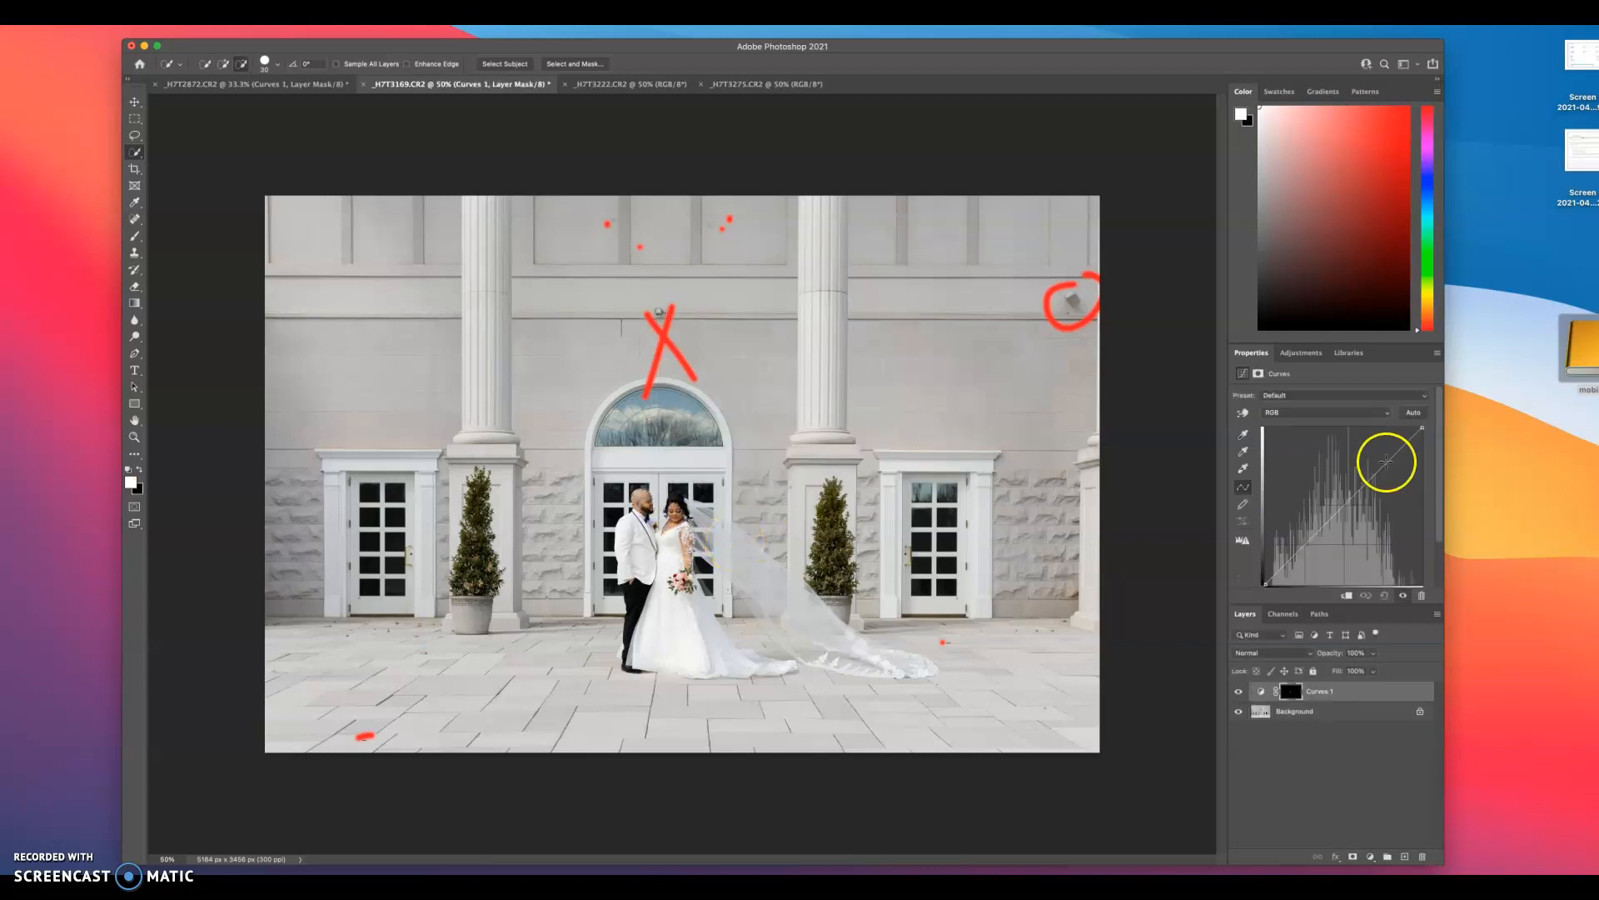
{"action": "left_click", "coordinate": [1243, 414]}
{"action": "left_click", "coordinate": [675, 511]}
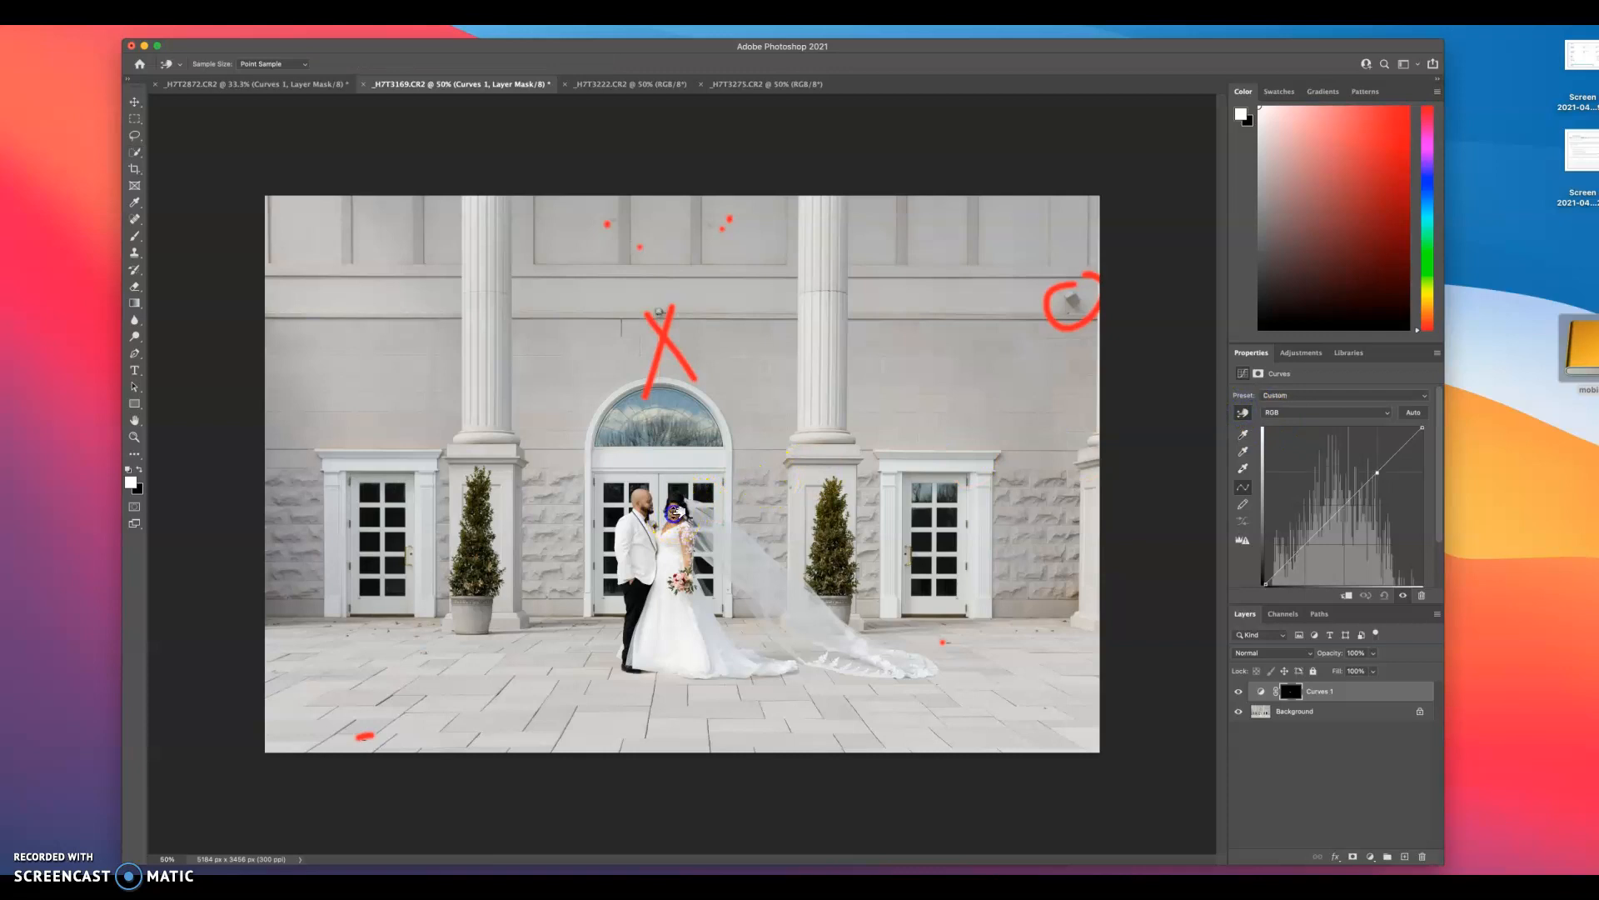